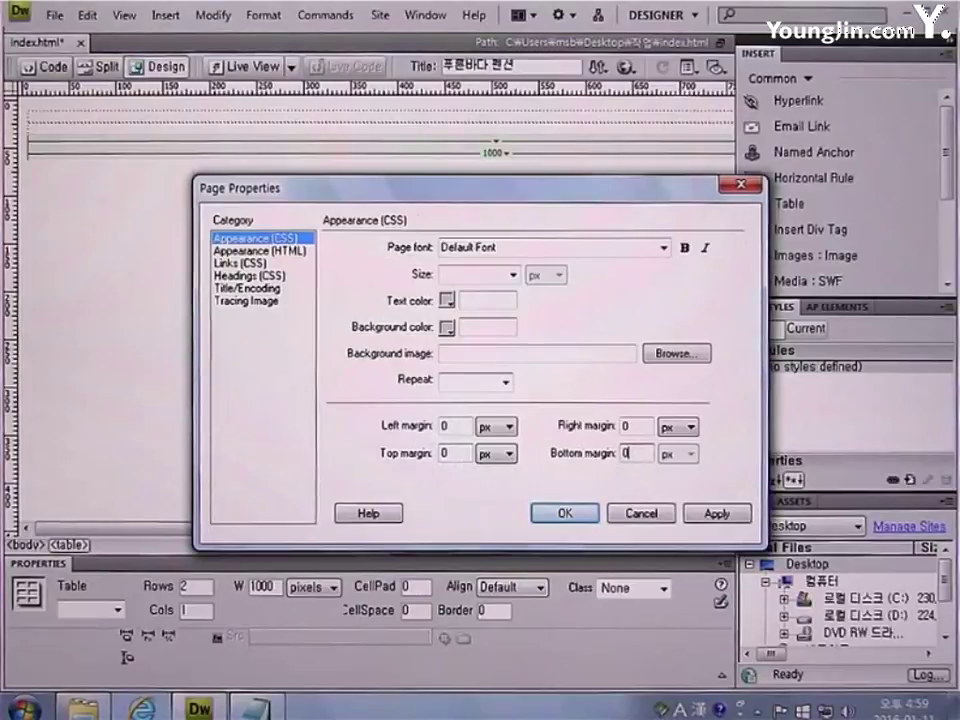
# Set the page margins to 0 and select the table's thin top cell
pyautogui.write('0')
pyautogui.click(565, 513)
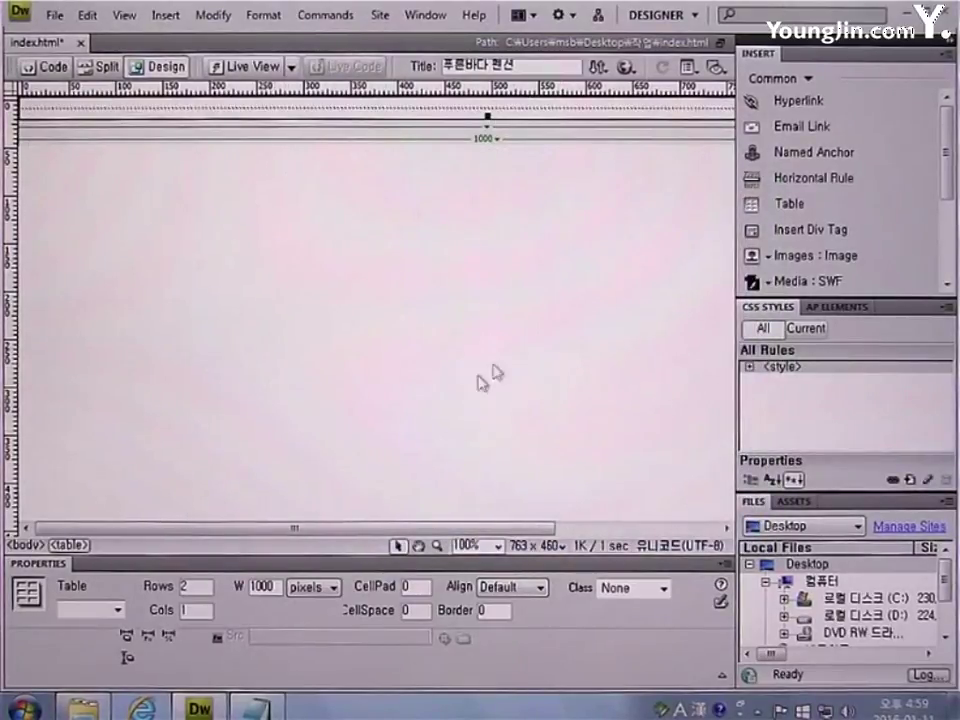
pyautogui.click(386, 114)
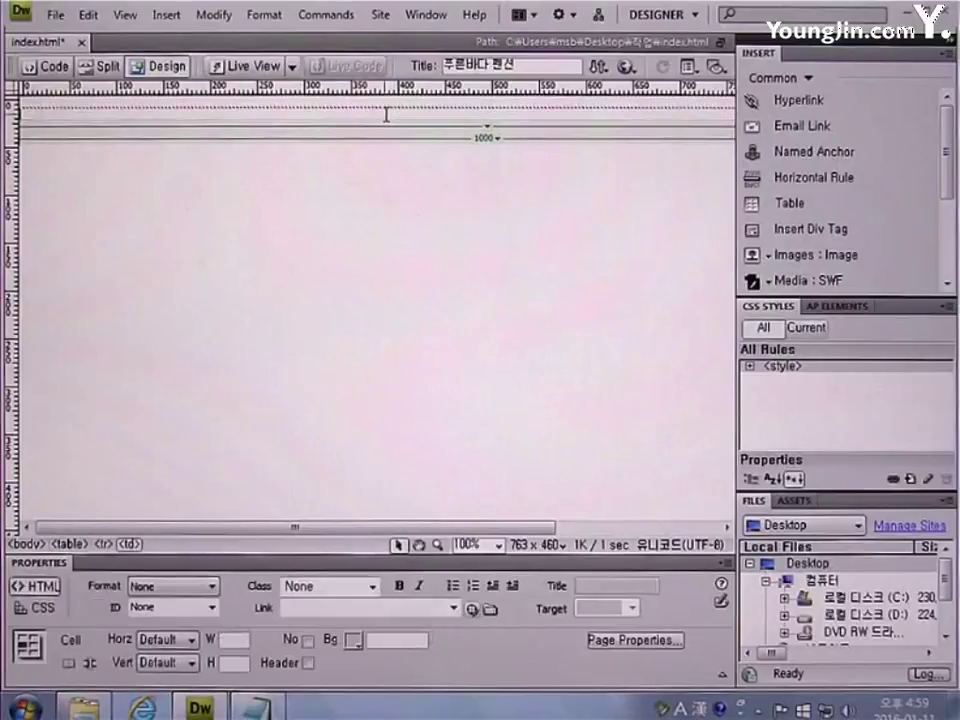
# Replace the top cell's height of 10 with 269 and set its width to 1000 pixels
pyautogui.doubleClick(233, 665)
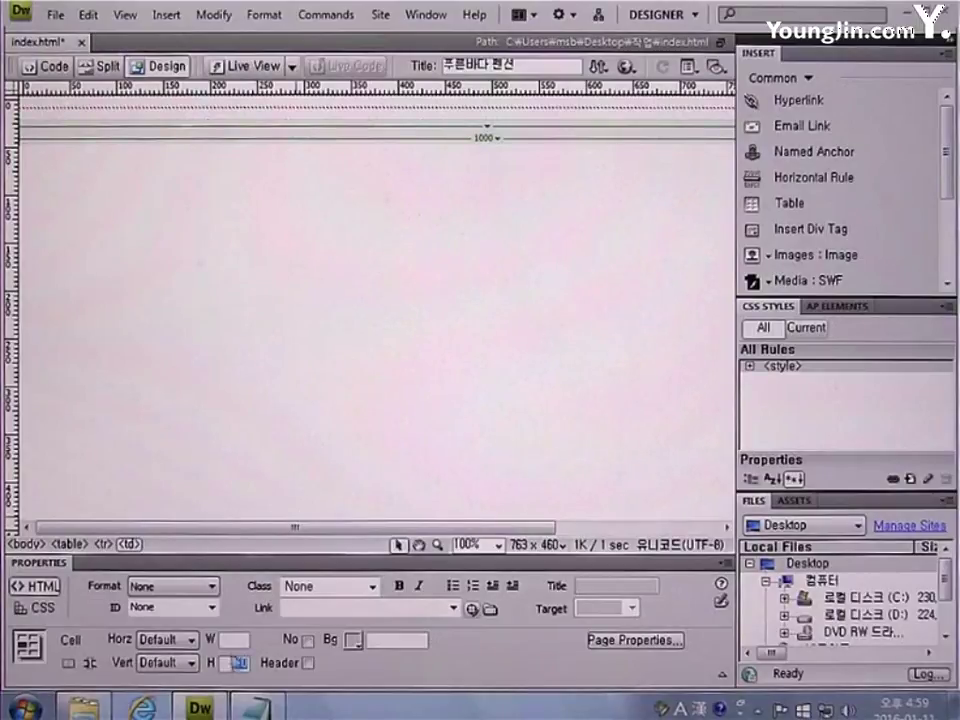
pyautogui.press('Delete')
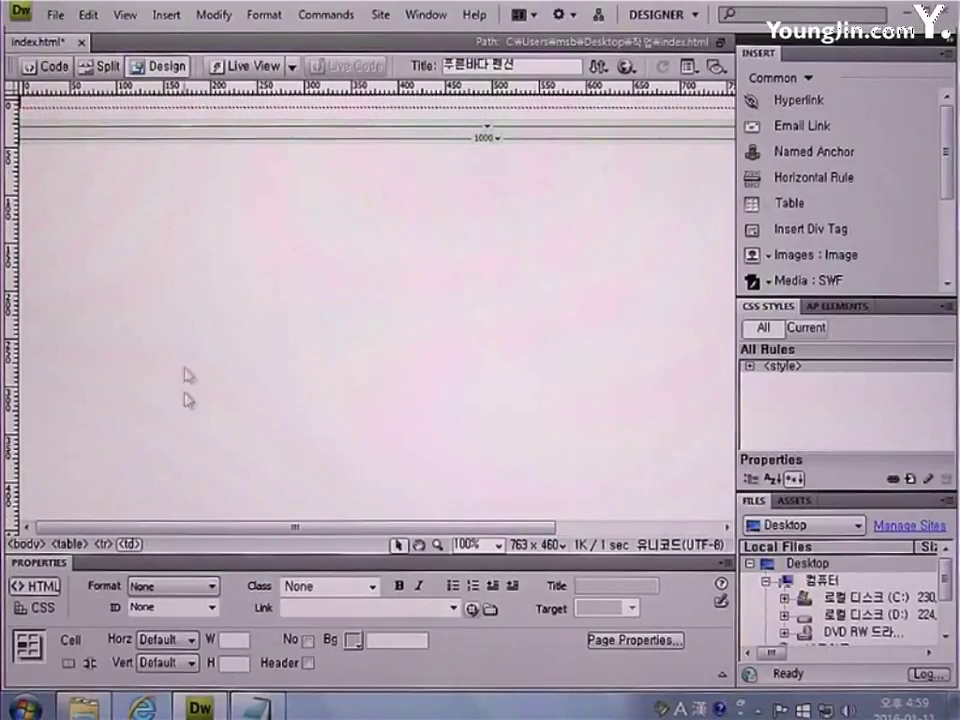
pyautogui.click(231, 642)
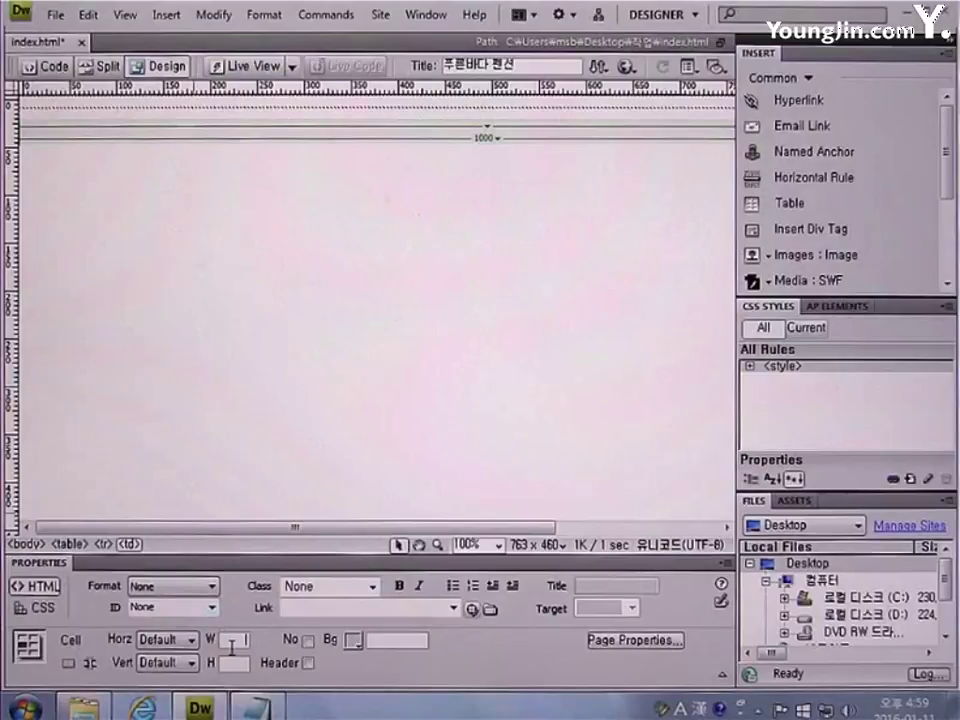
pyautogui.write('1000')
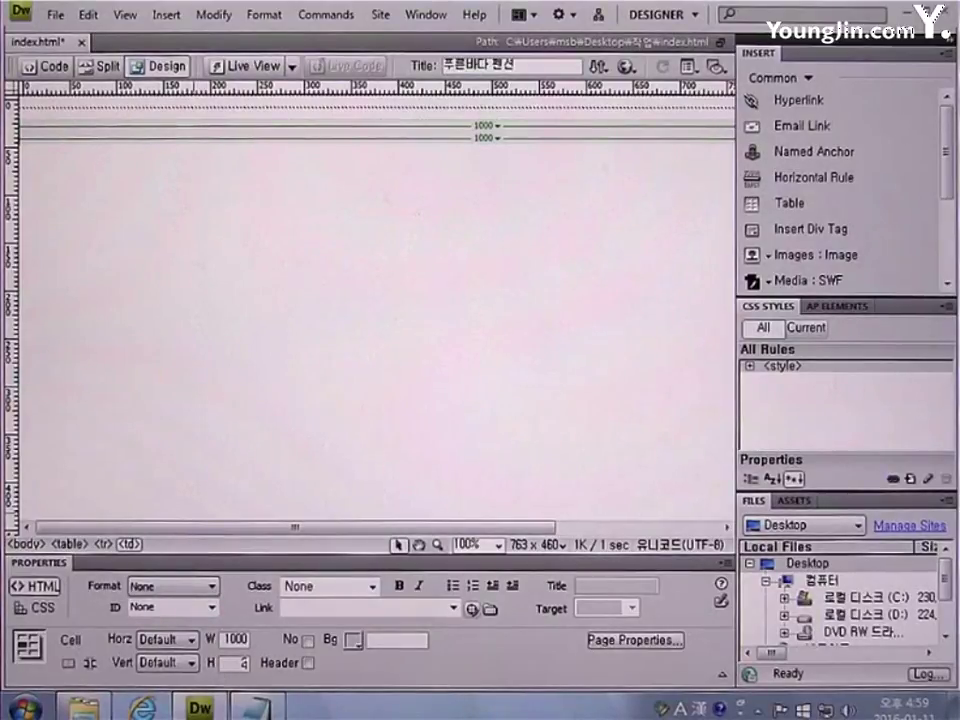
pyautogui.press('Return')
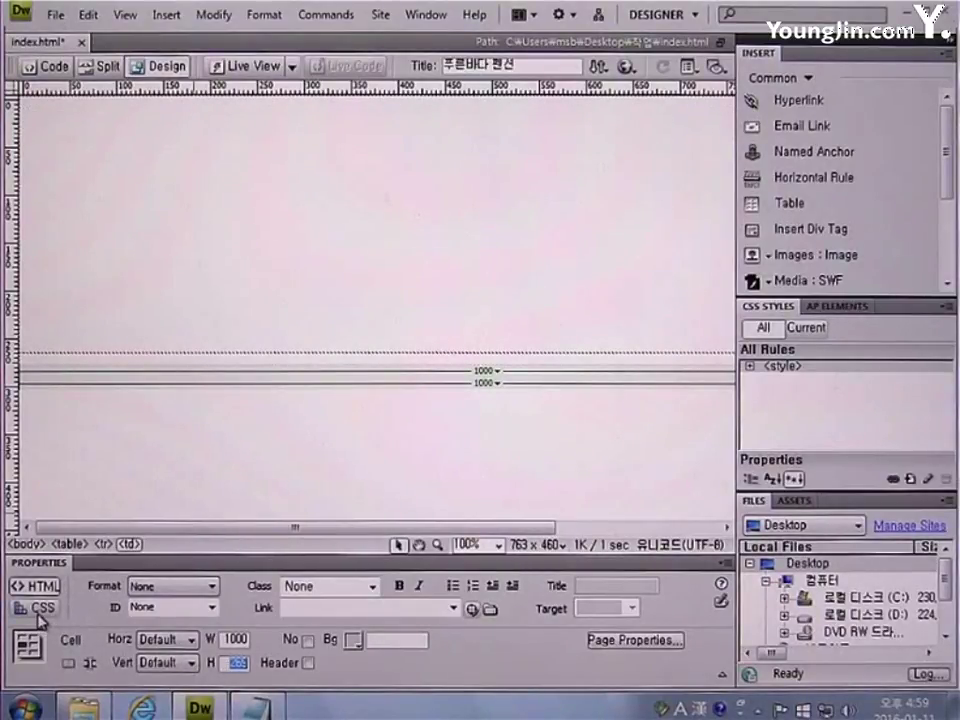
# Give the top cell a new inline style with images/bg.gif as its background image
pyautogui.click(38, 612)
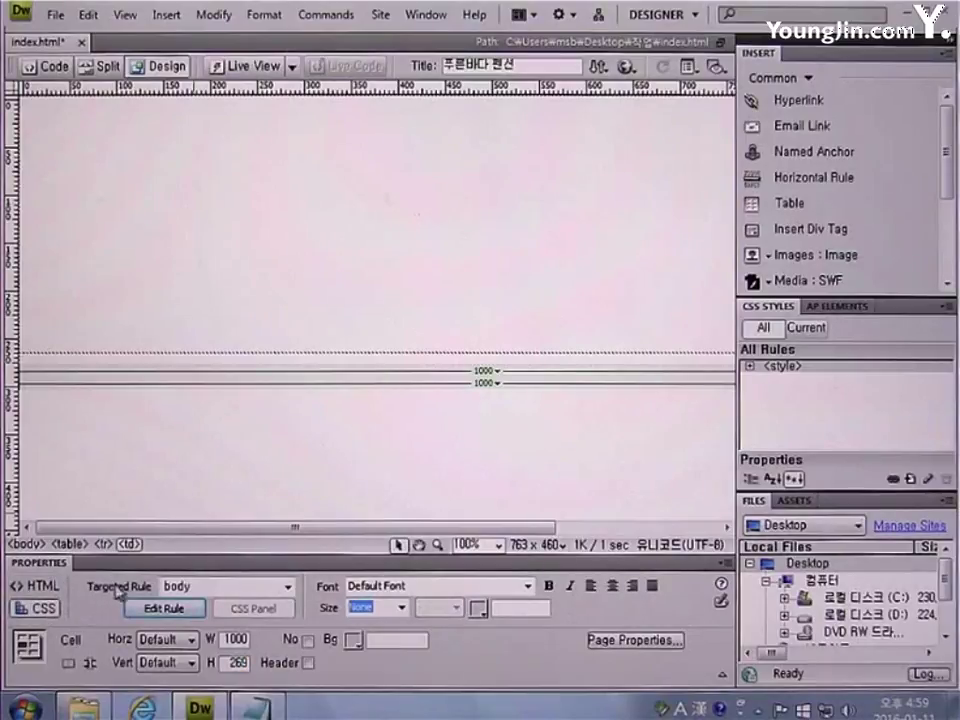
pyautogui.click(287, 587)
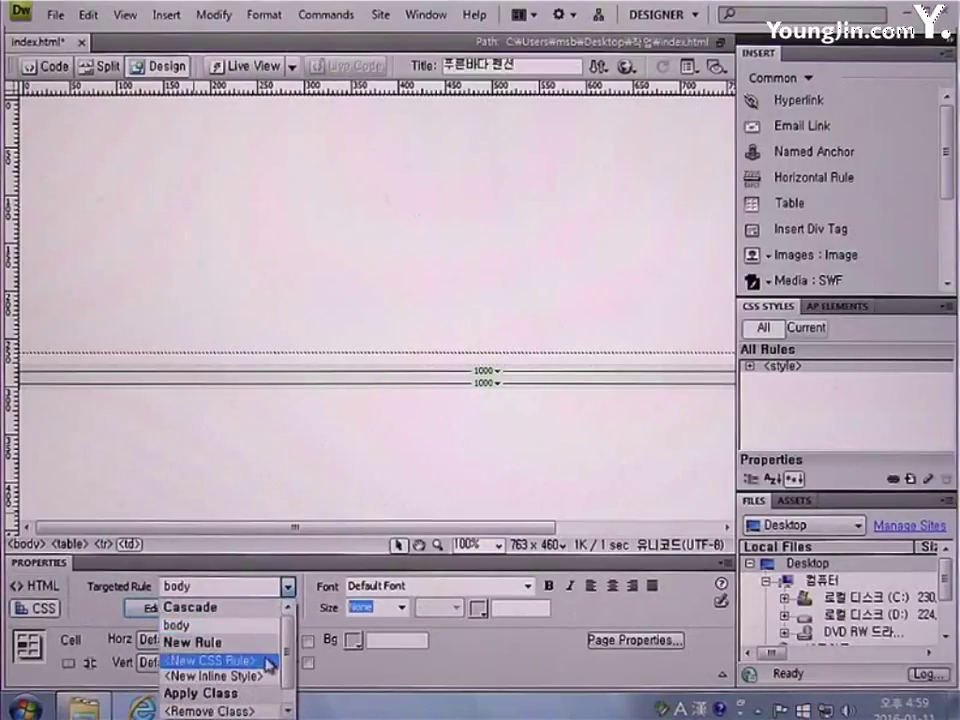
pyautogui.click(266, 677)
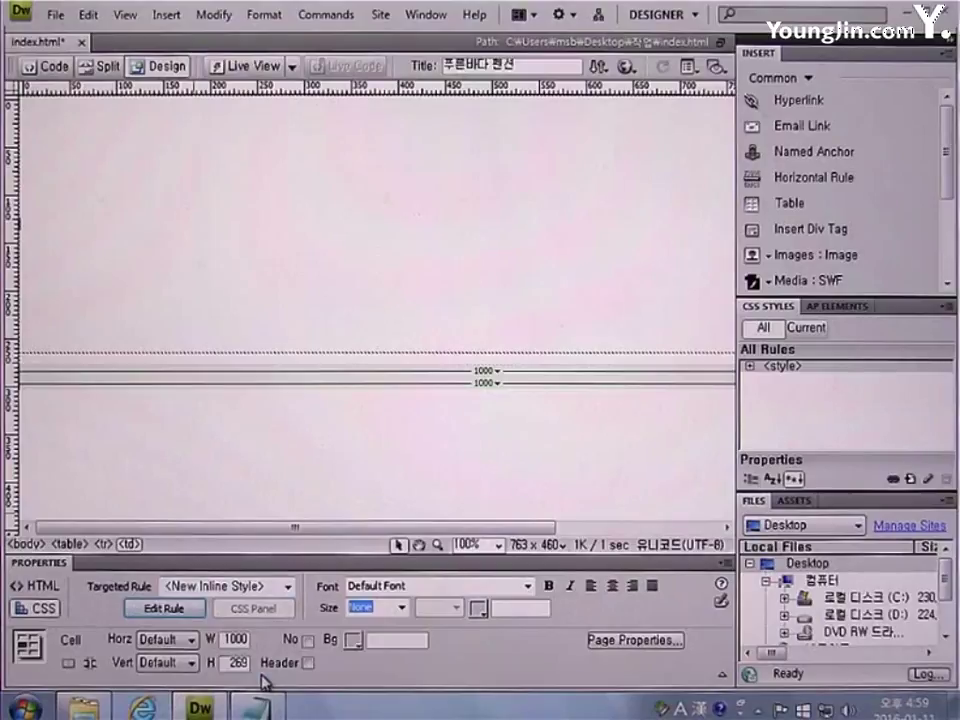
pyautogui.click(176, 611)
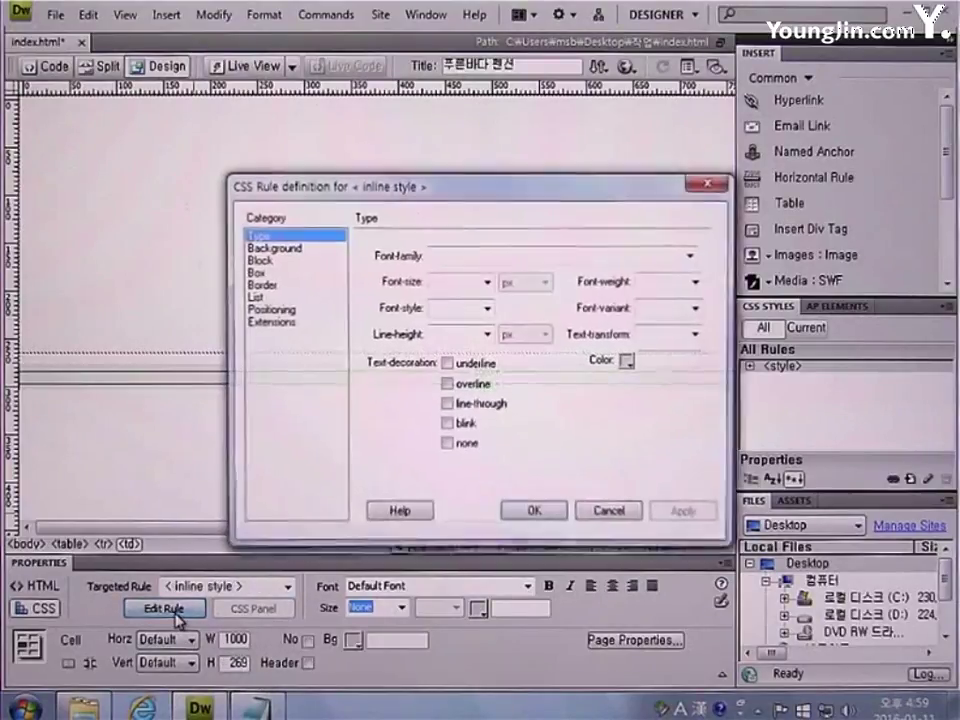
pyautogui.click(294, 249)
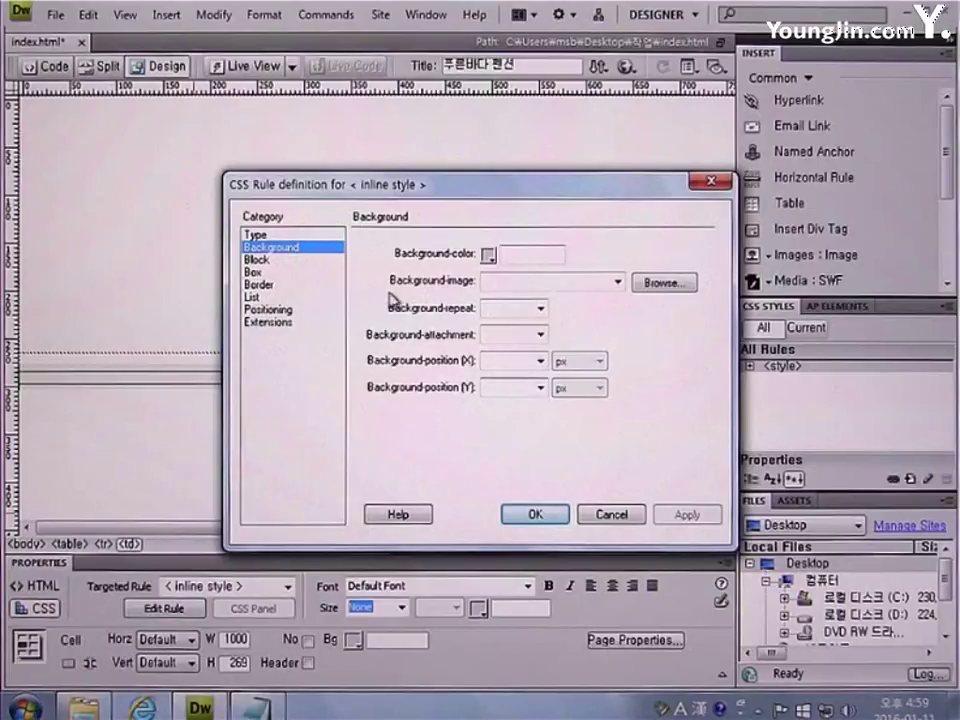
pyautogui.click(660, 285)
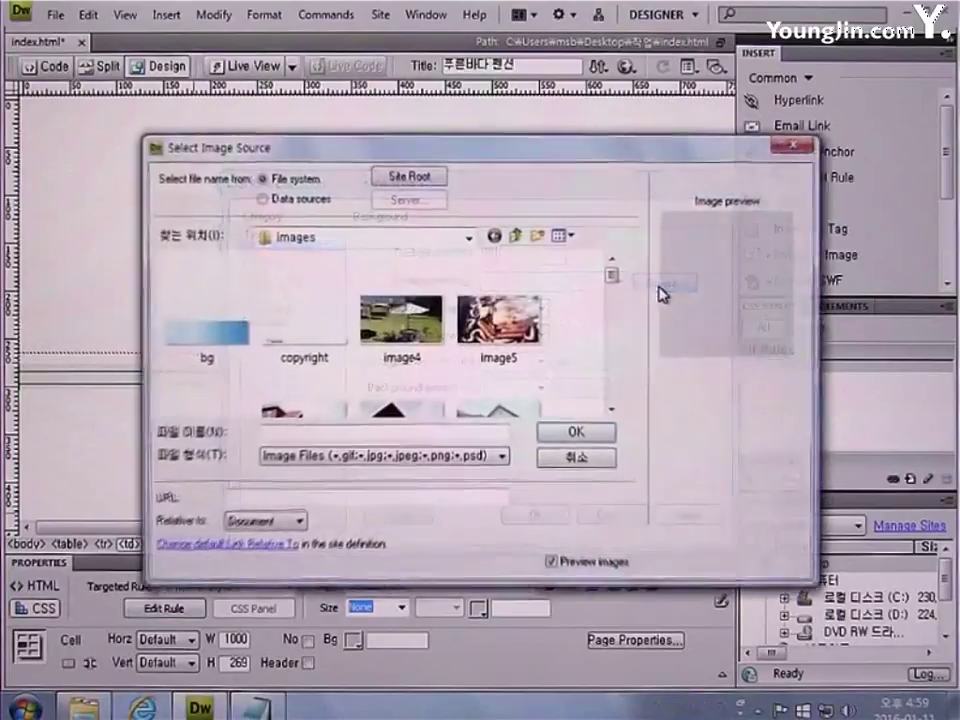
pyautogui.click(221, 333)
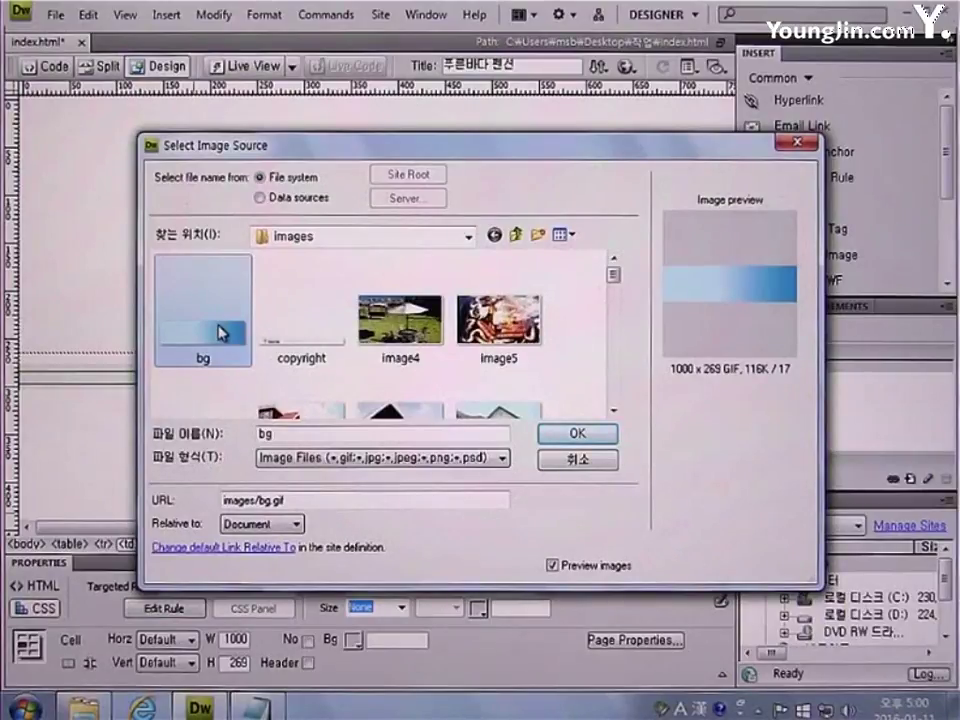
pyautogui.click(570, 437)
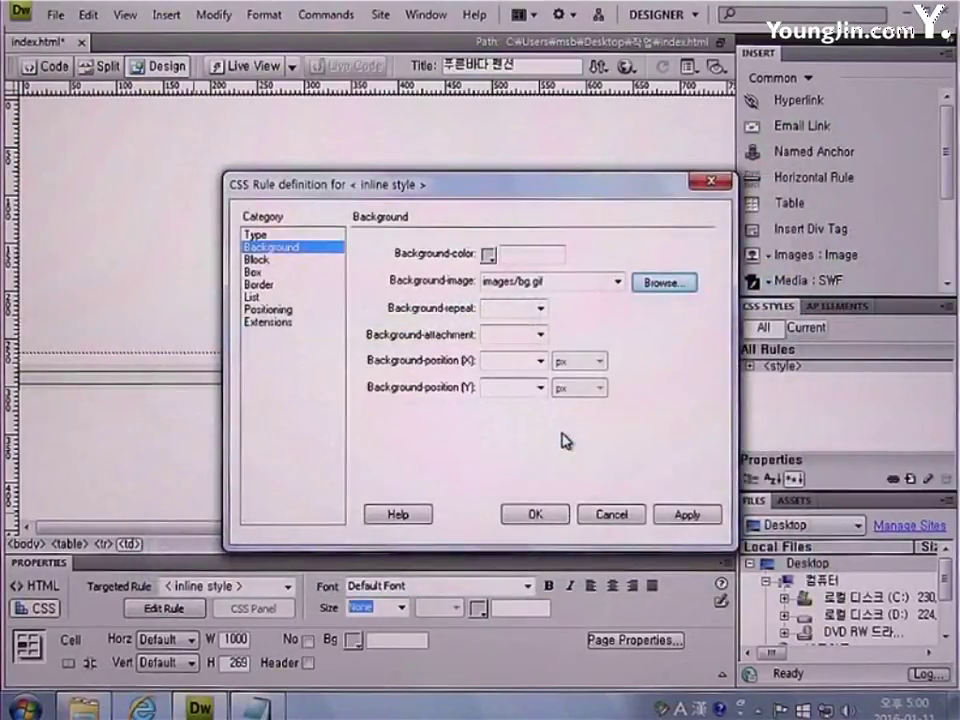
pyautogui.click(540, 515)
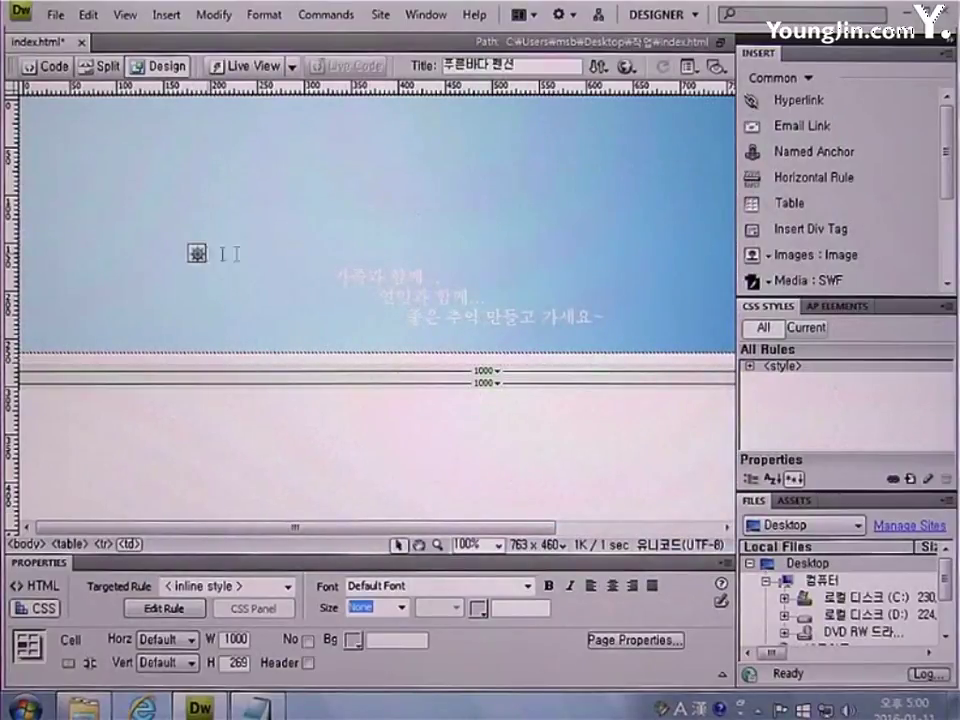
# Insert a 1-row, 2-column table 1000 pixels wide into the banner cell
pyautogui.click(782, 208)
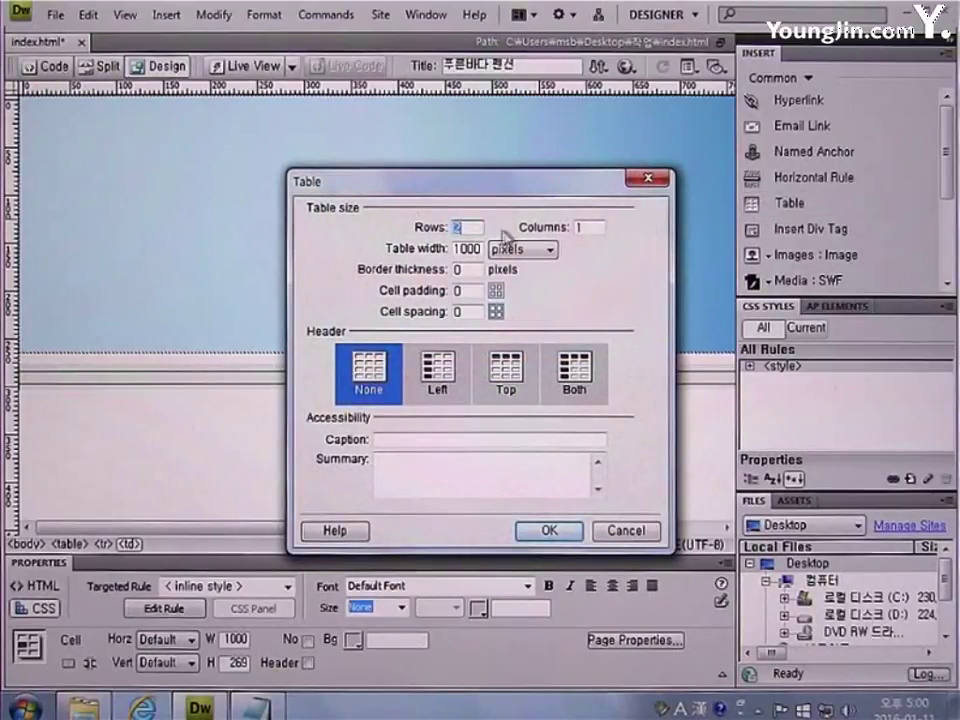
pyautogui.write('1')
pyautogui.doubleClick(588, 228)
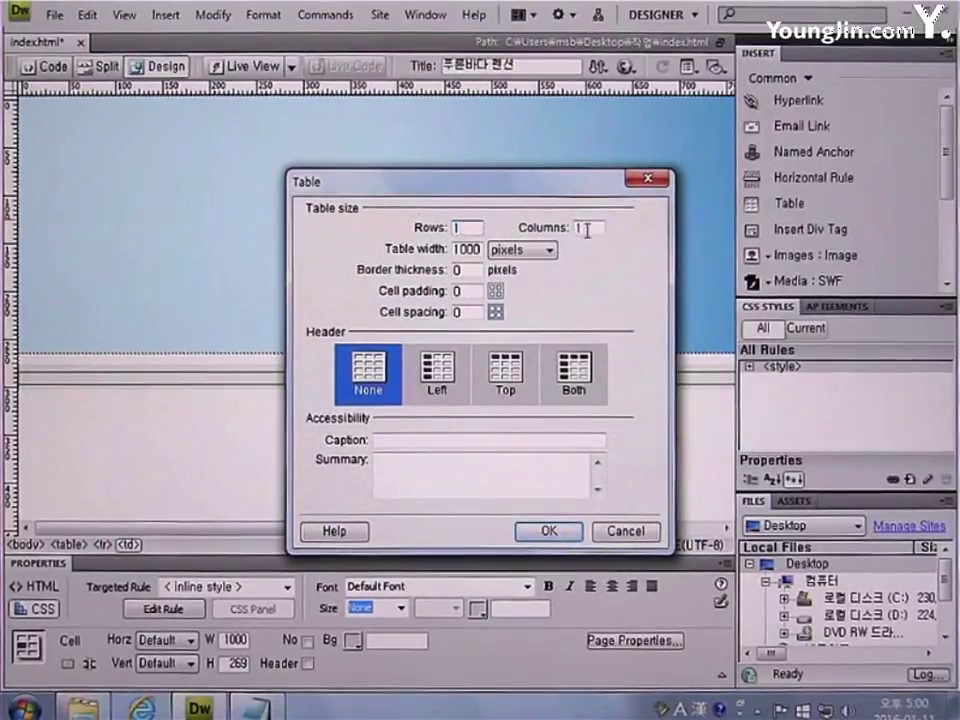
pyautogui.write('2')
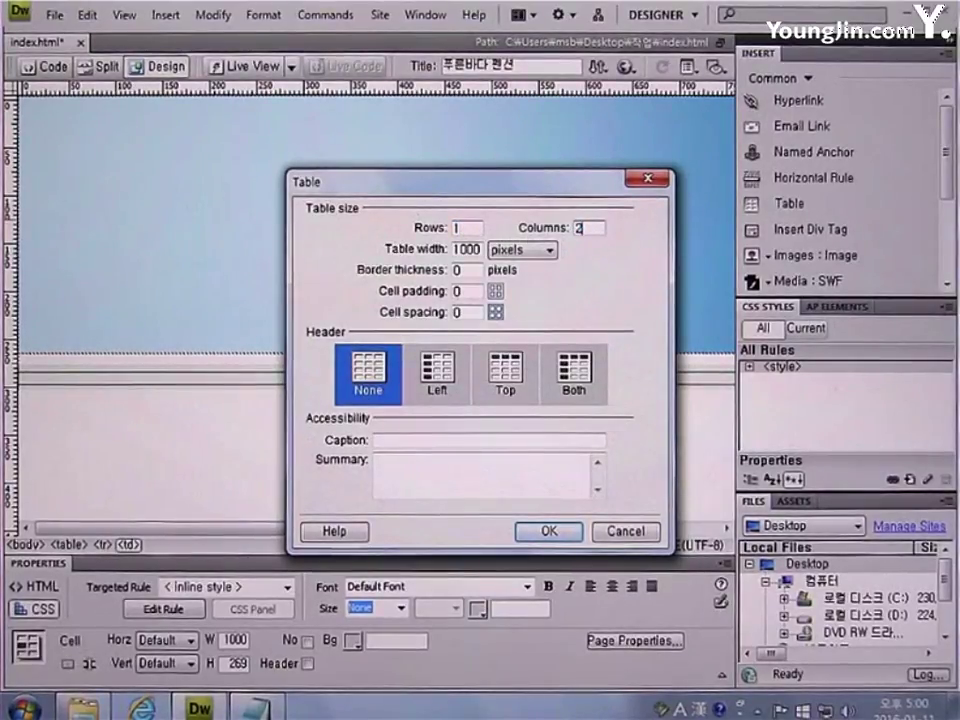
pyautogui.moveTo(483, 251); pyautogui.dragTo(357, 256)
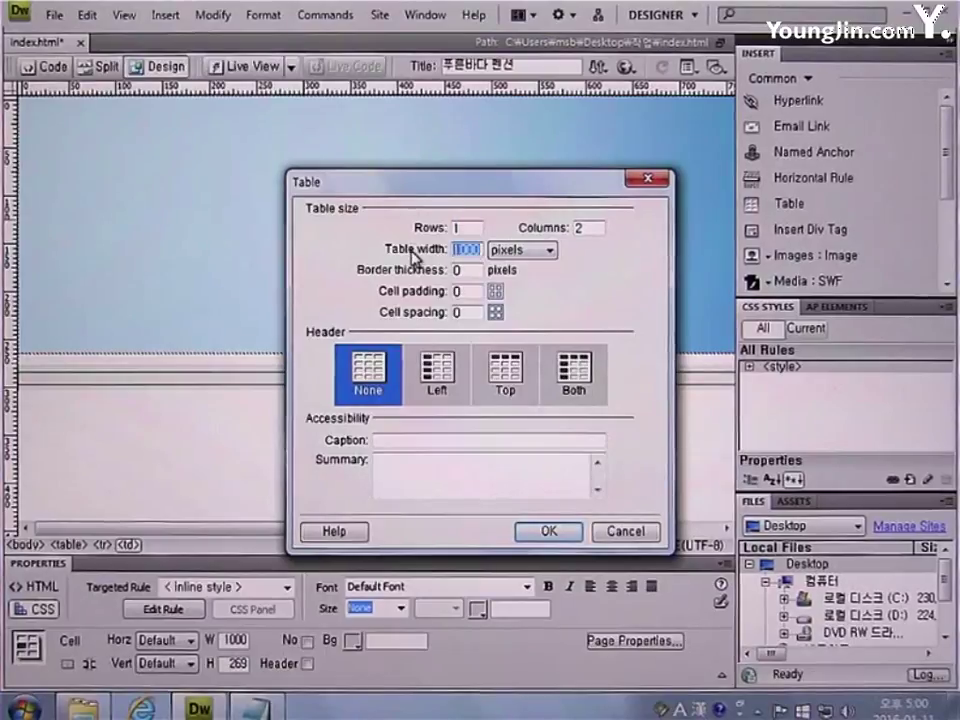
pyautogui.write('1000')
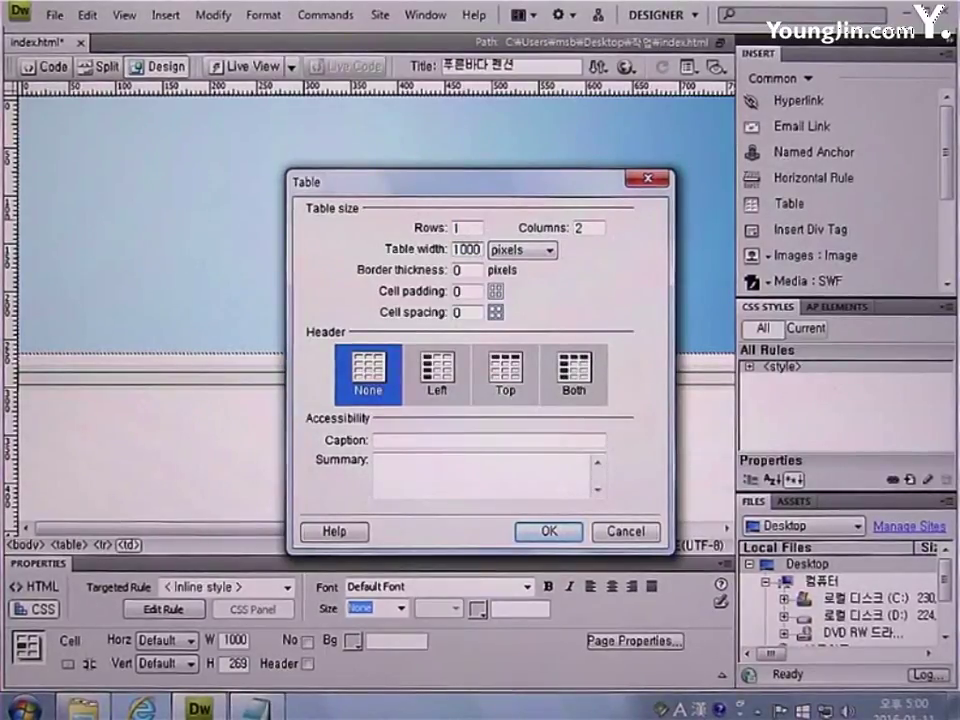
pyautogui.click(533, 533)
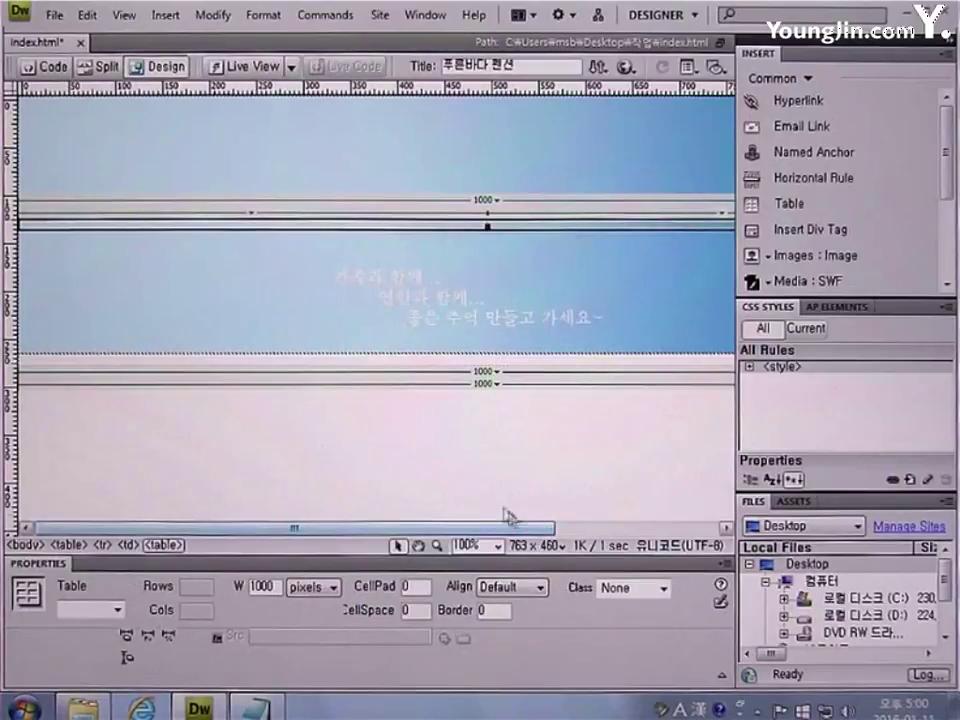
# Set the nested table's left cell width to 277 pixels
pyautogui.click(324, 223)
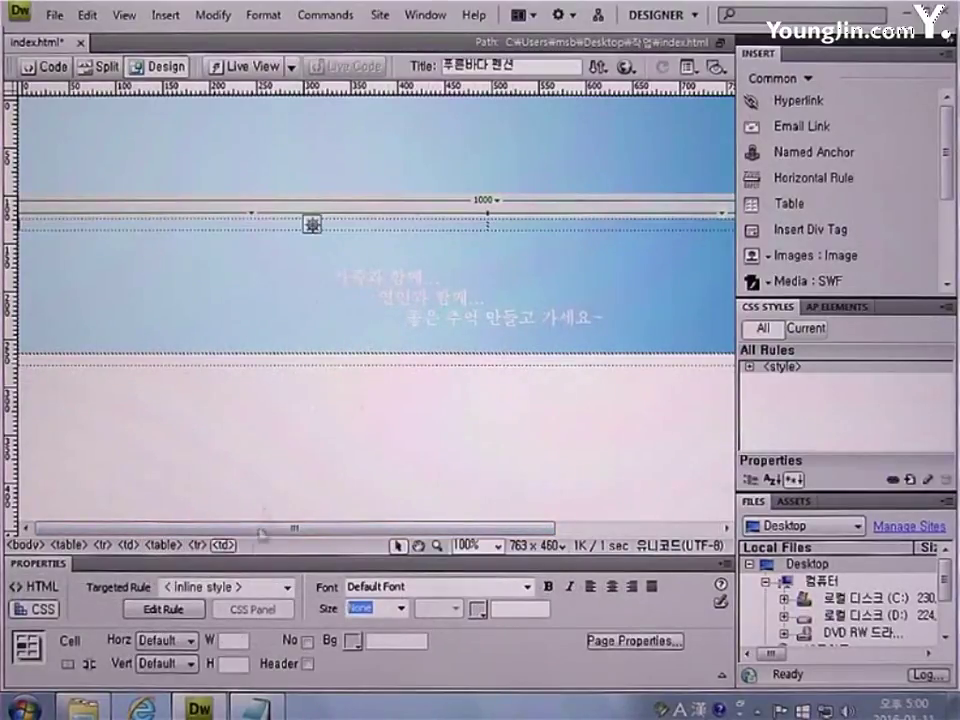
pyautogui.click(238, 640)
pyautogui.write('277')
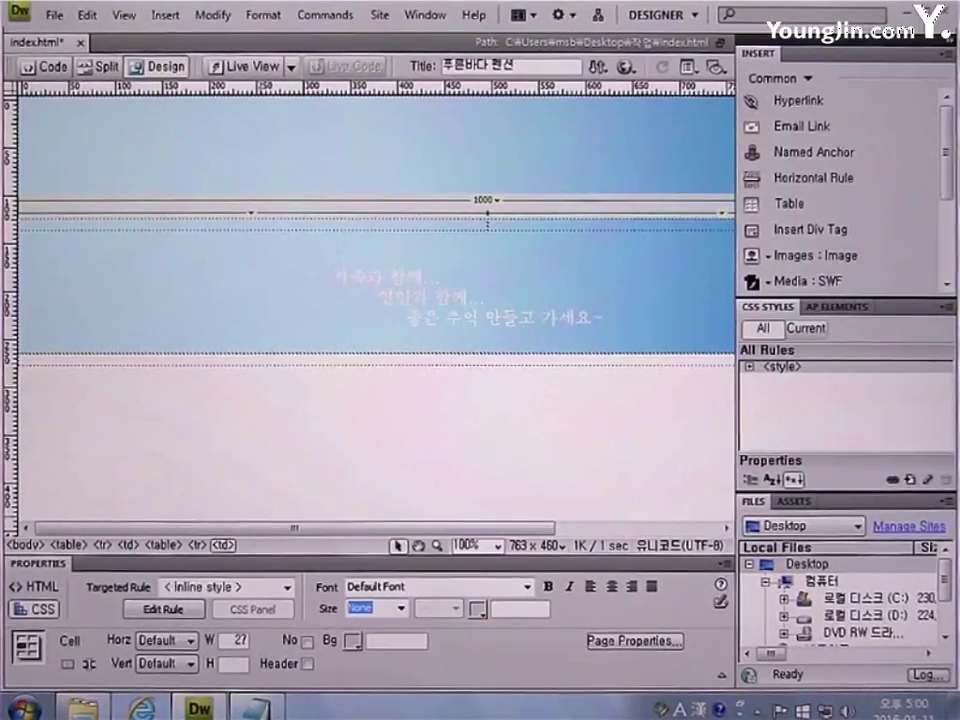
pyautogui.press('Return')
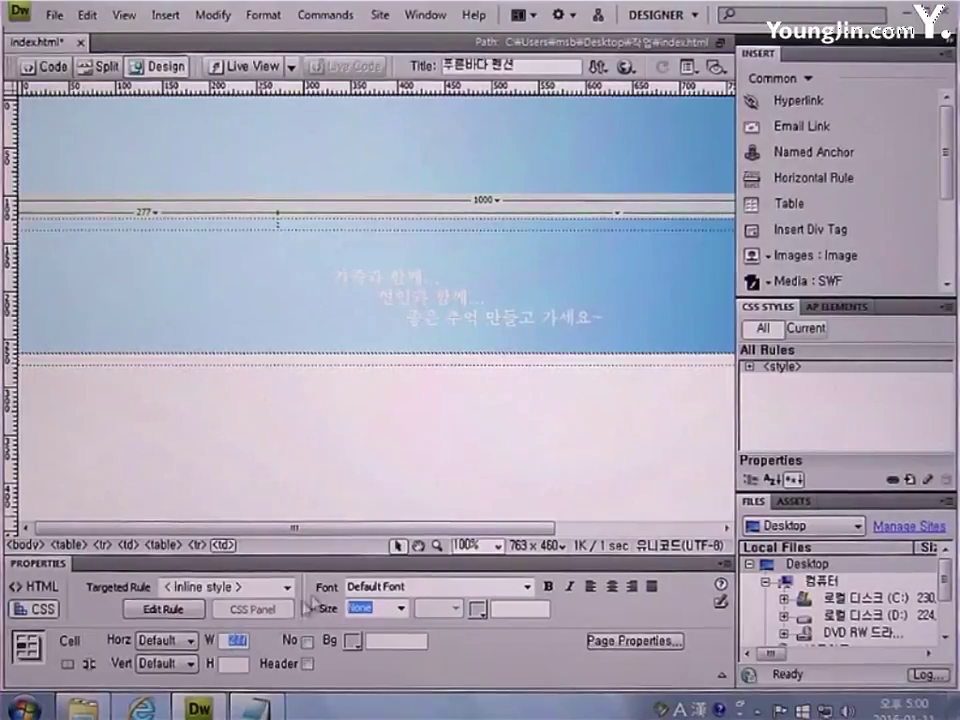
# Insert the main.swf Flash movie into the left cell, skipping accessibility details
pyautogui.click(800, 281)
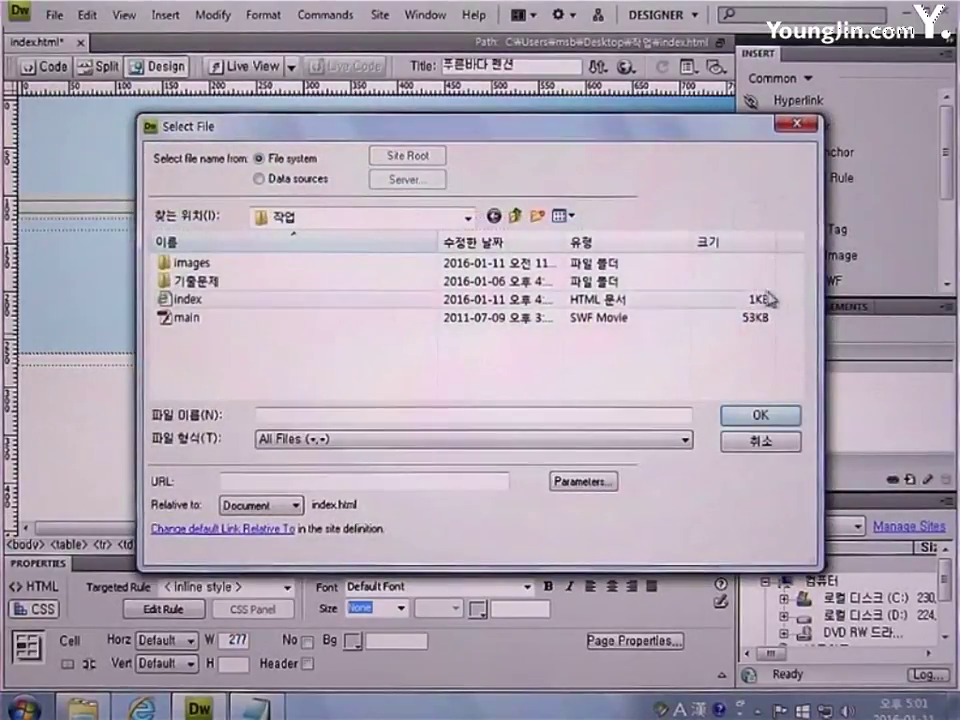
pyautogui.click(241, 325)
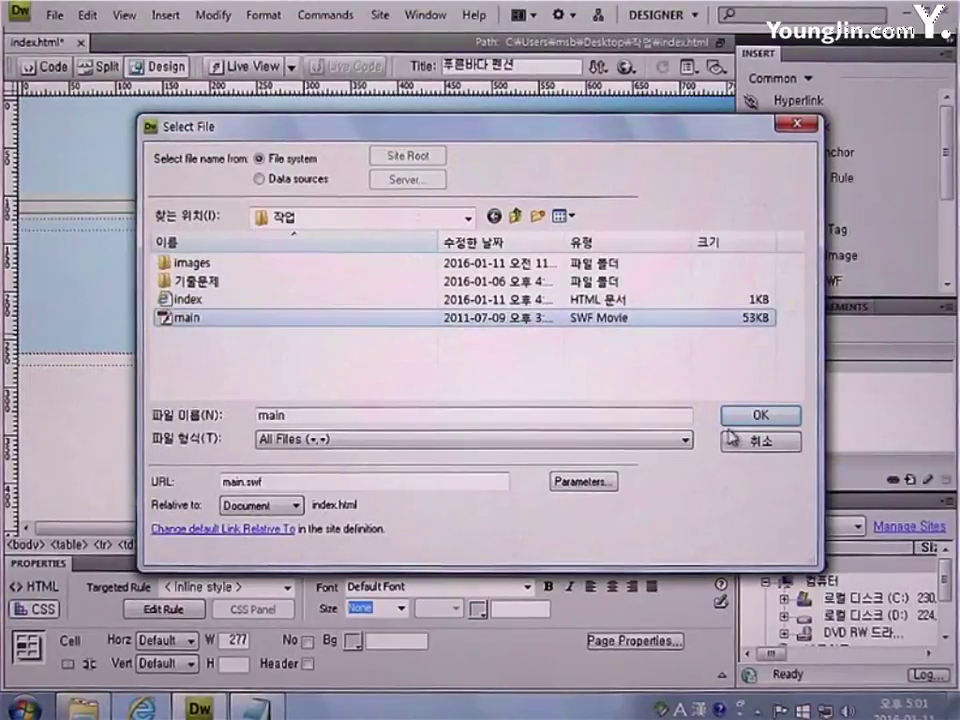
pyautogui.click(760, 414)
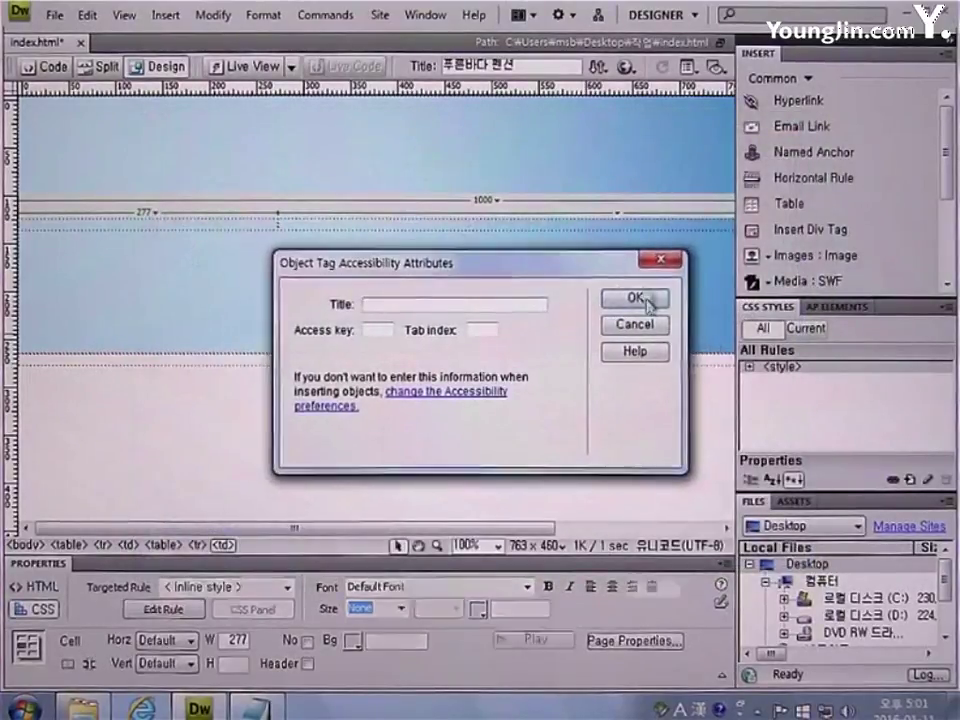
pyautogui.click(638, 299)
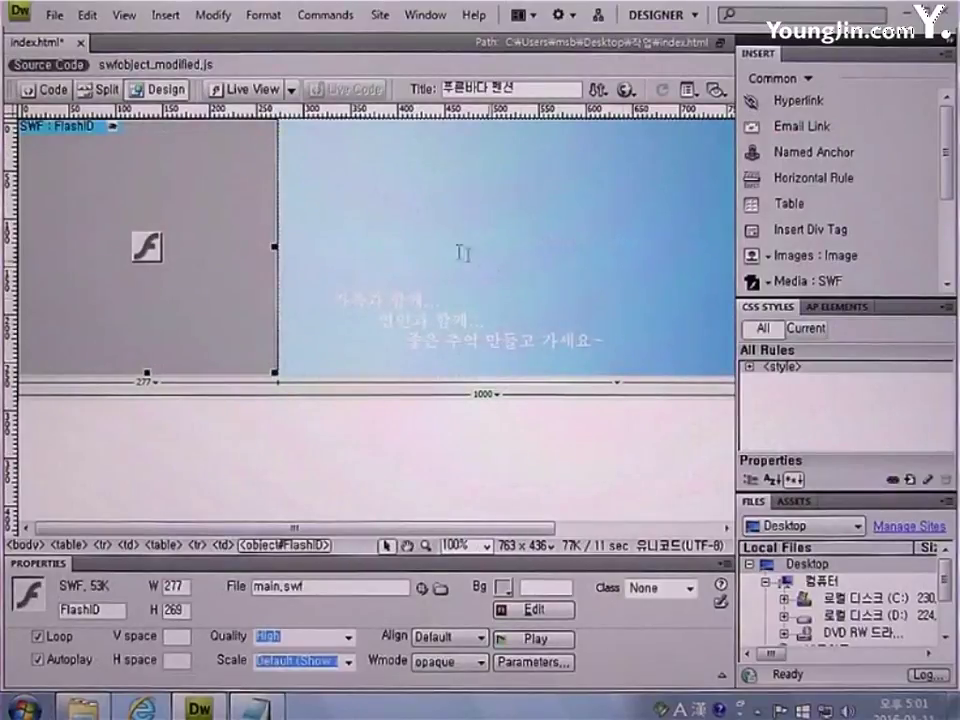
pyautogui.click(413, 230)
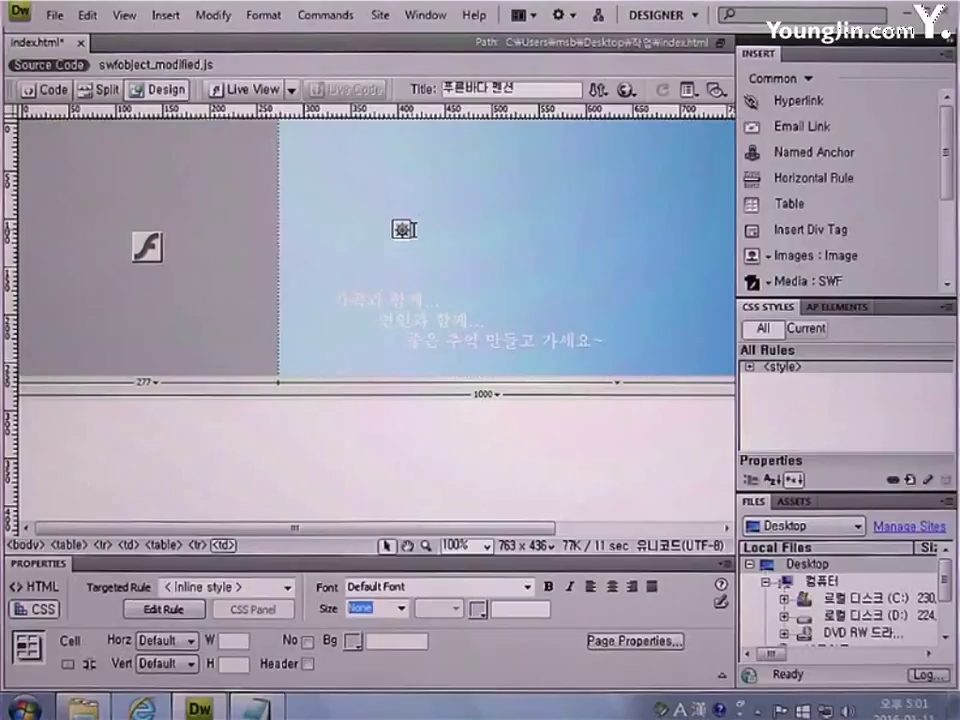
# Keep the right cell top-aligned and insert a 4-row, 1-column, 723-pixel-wide table into it
pyautogui.click(165, 665)
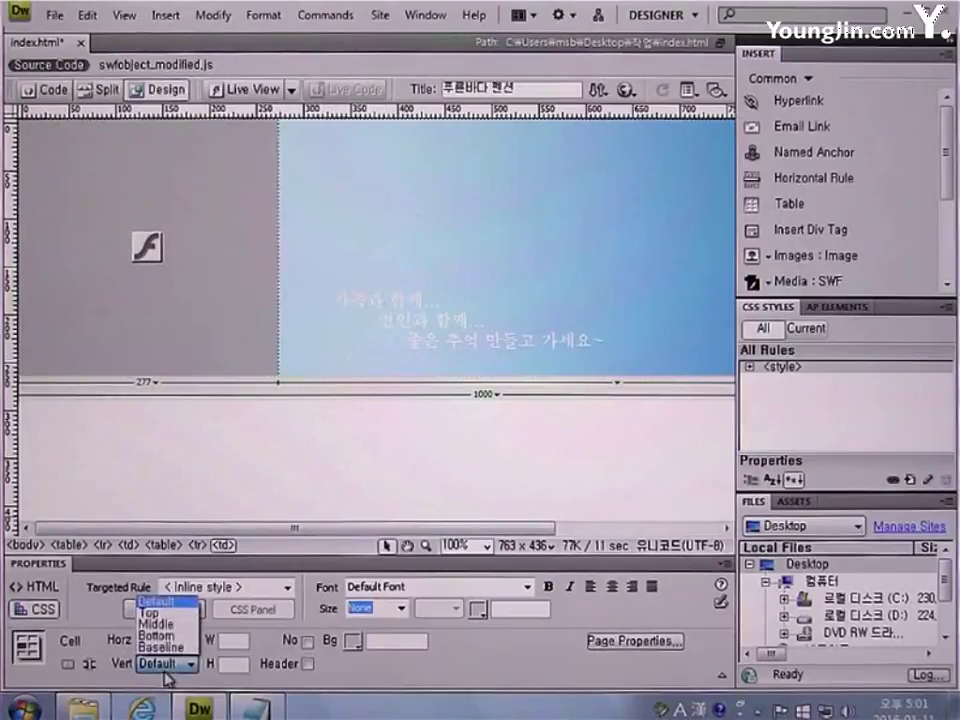
pyautogui.click(166, 613)
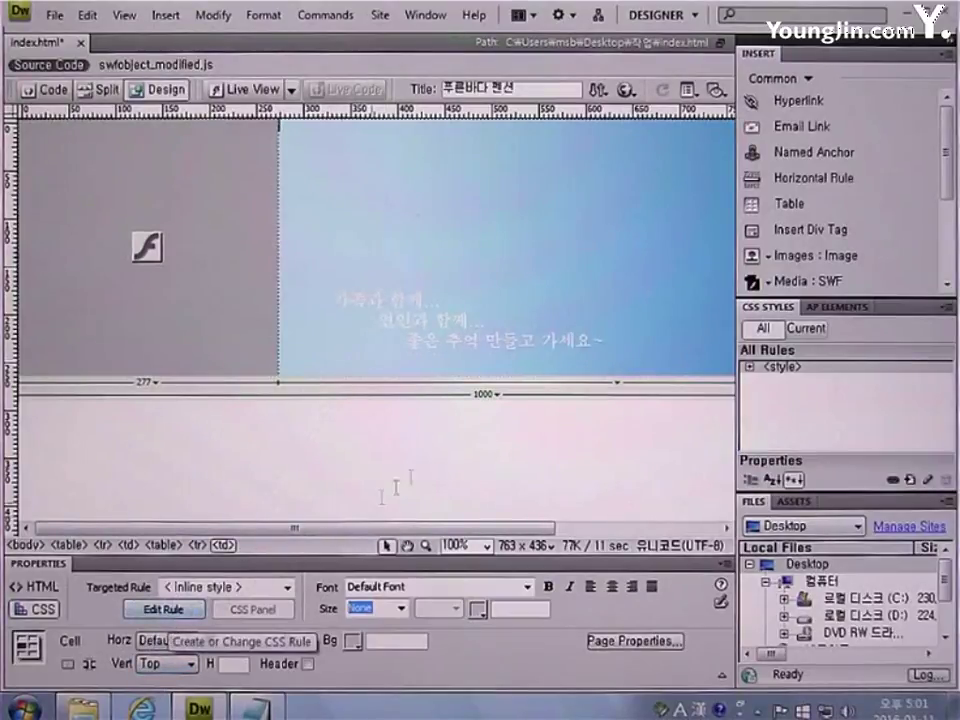
pyautogui.click(783, 214)
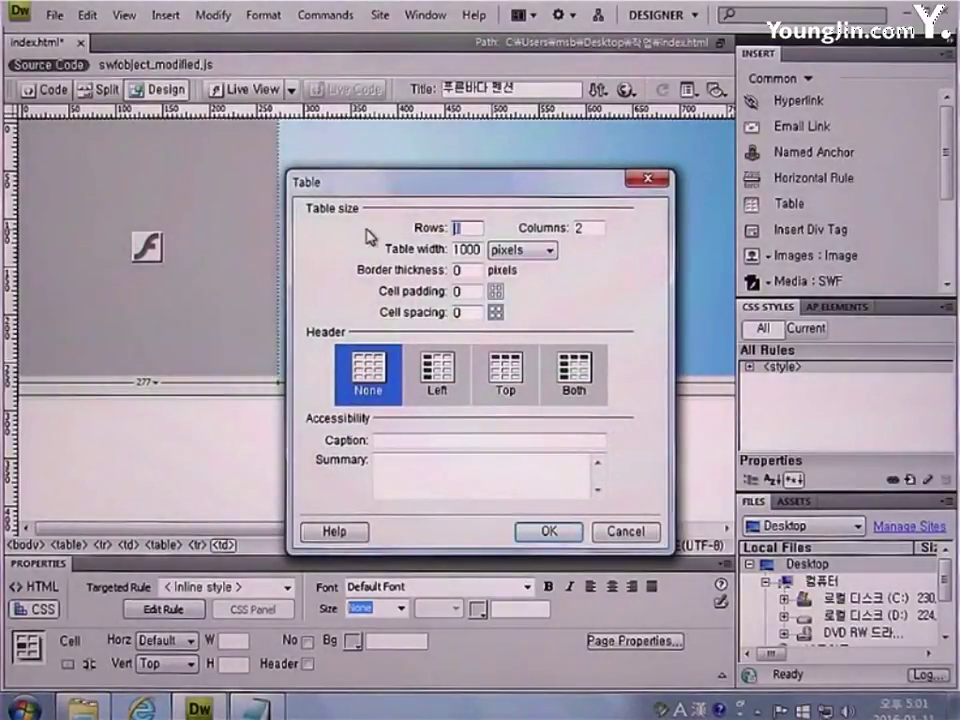
pyautogui.write('4')
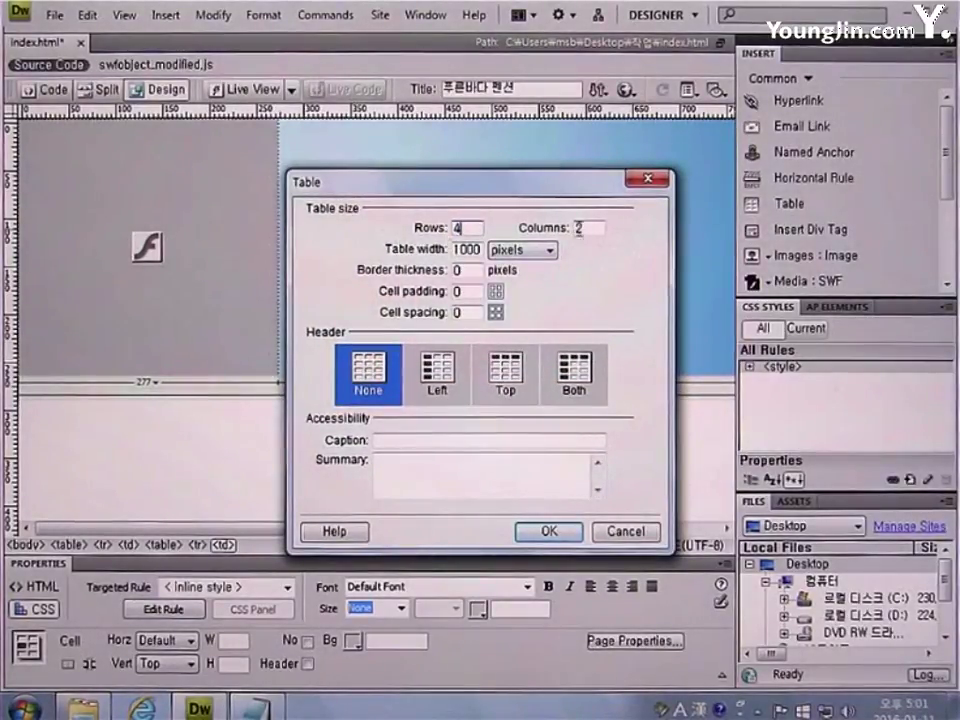
pyautogui.press('Tab')
pyautogui.write('1')
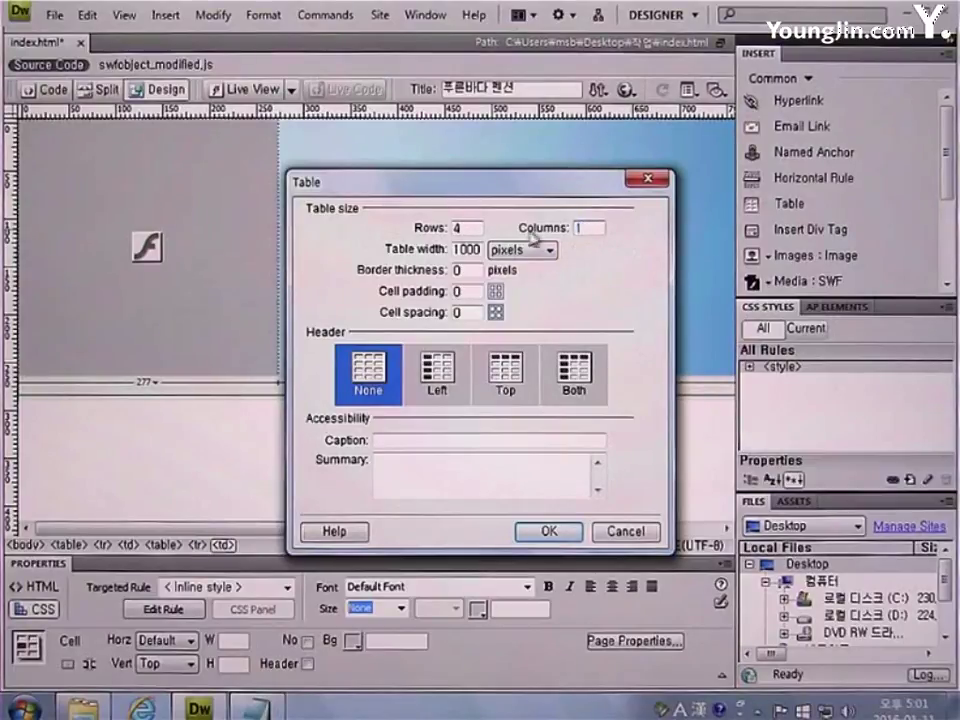
pyautogui.moveTo(484, 248); pyautogui.dragTo(444, 250)
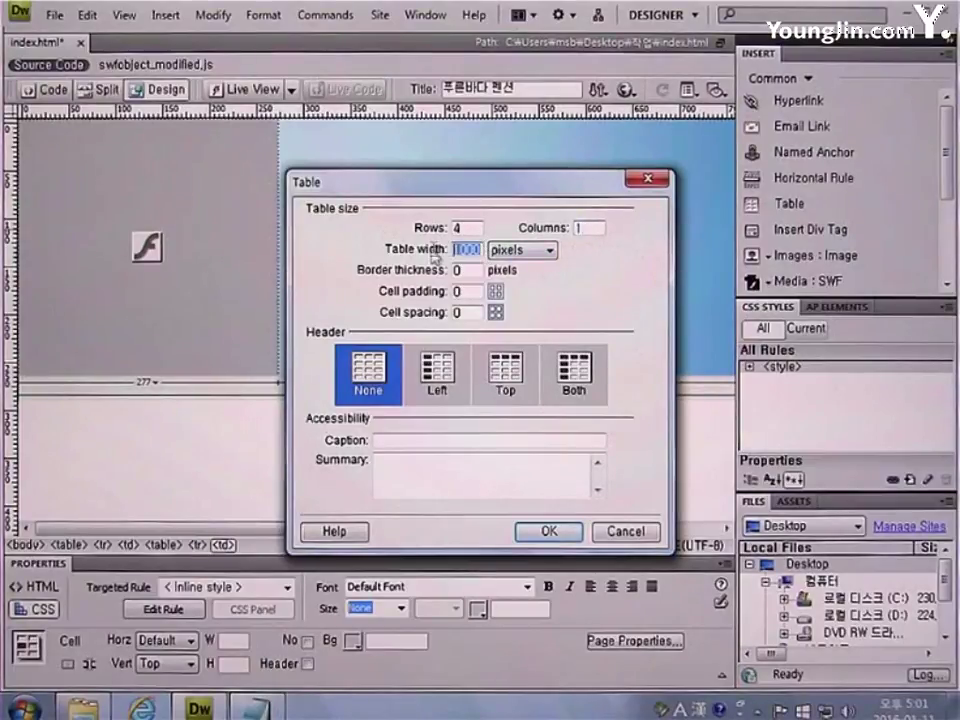
pyautogui.write('723')
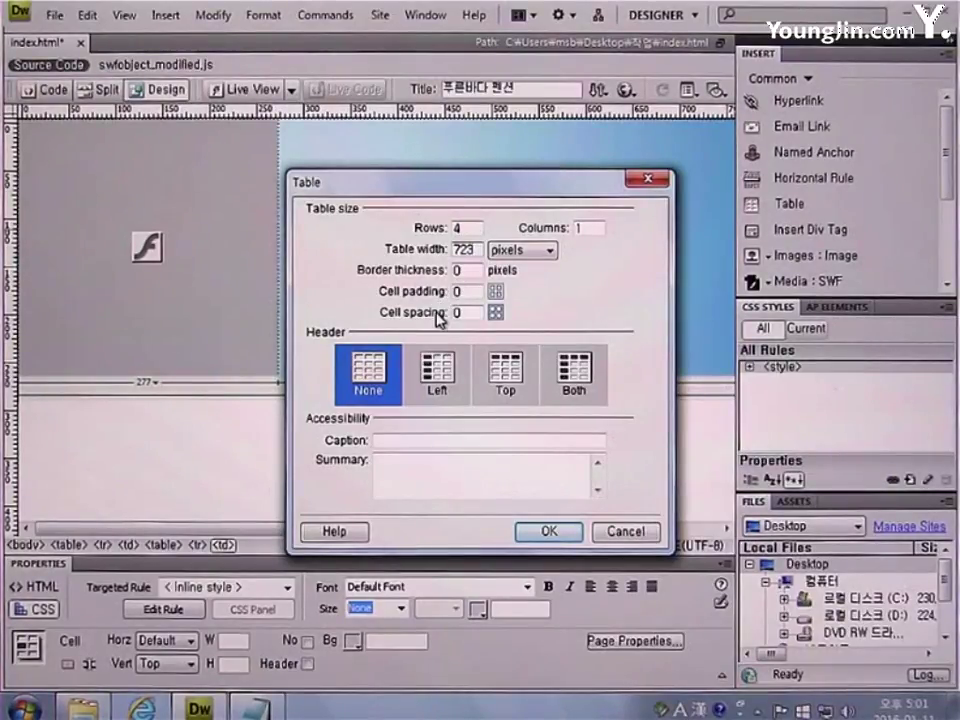
pyautogui.click(545, 536)
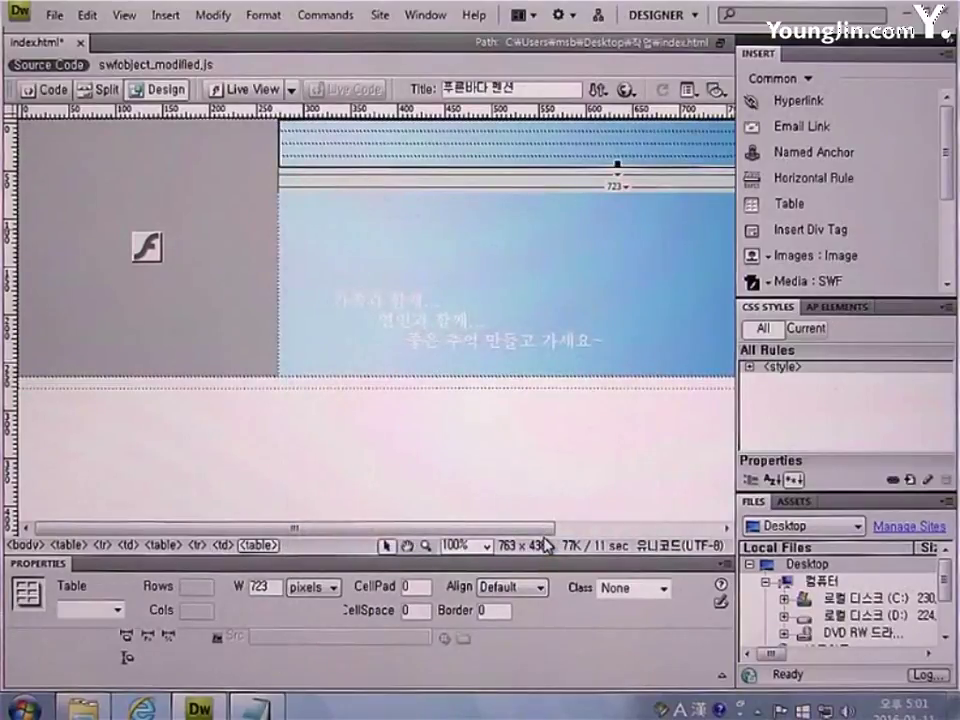
# Right-align the contents of the new table's top cell
pyautogui.click(453, 130)
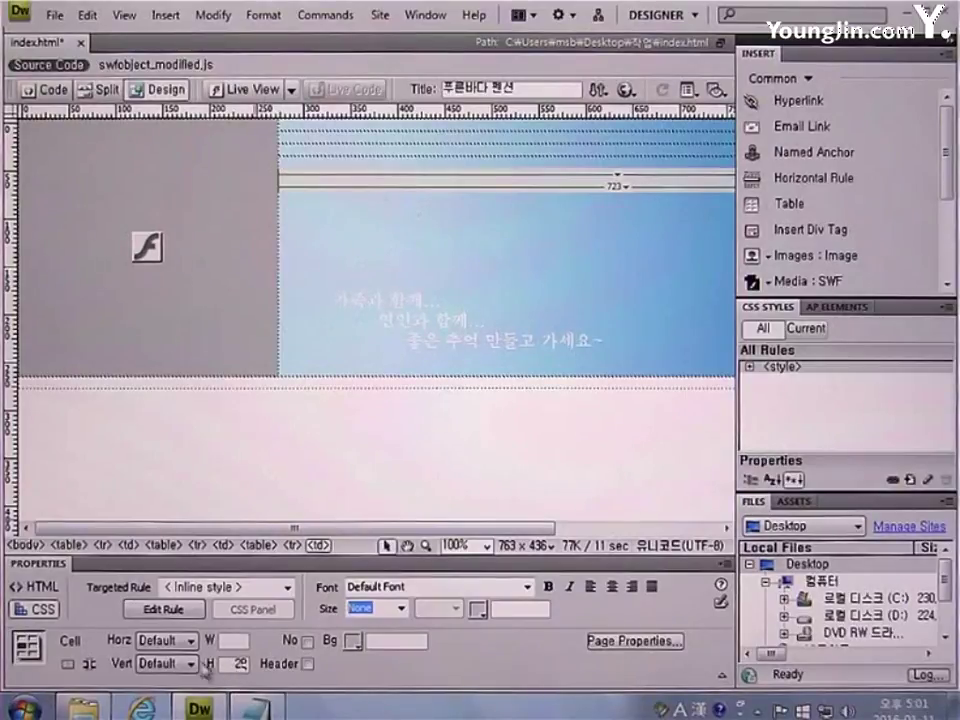
pyautogui.click(165, 640)
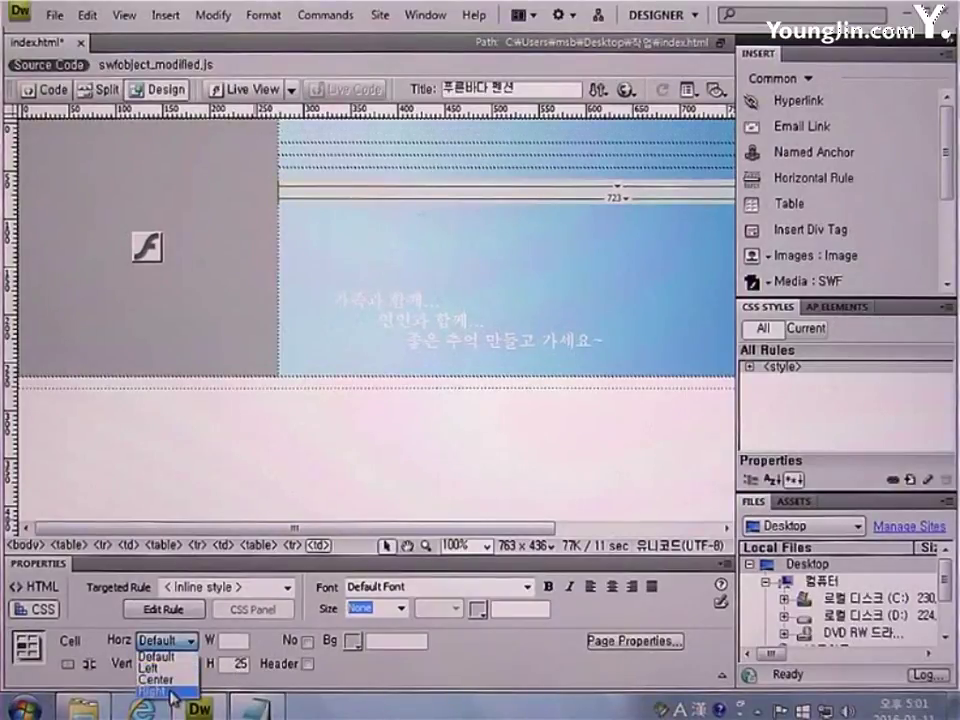
pyautogui.click(170, 691)
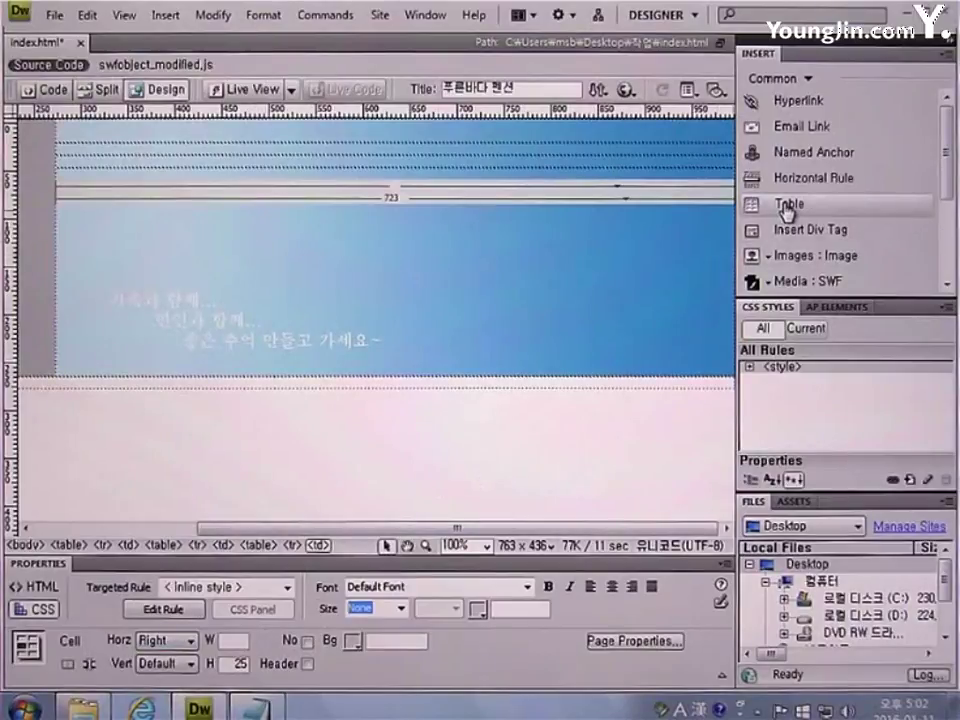
# Nest a single-cell, 300-pixel-wide table with cell padding 2 in the top cell
pyautogui.click(788, 207)
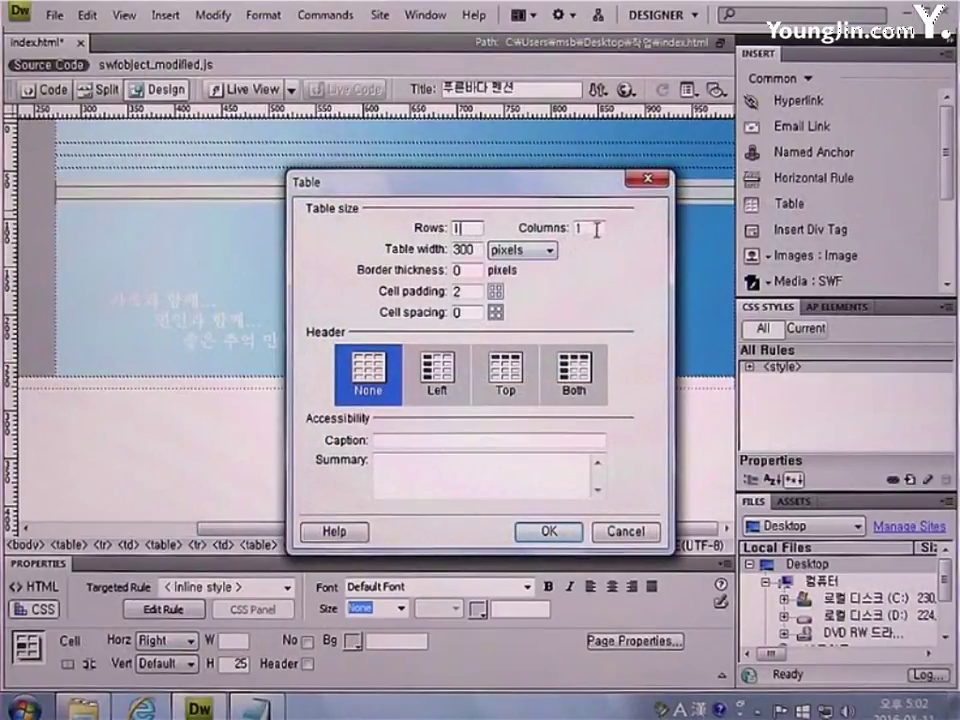
pyautogui.press('Tab')
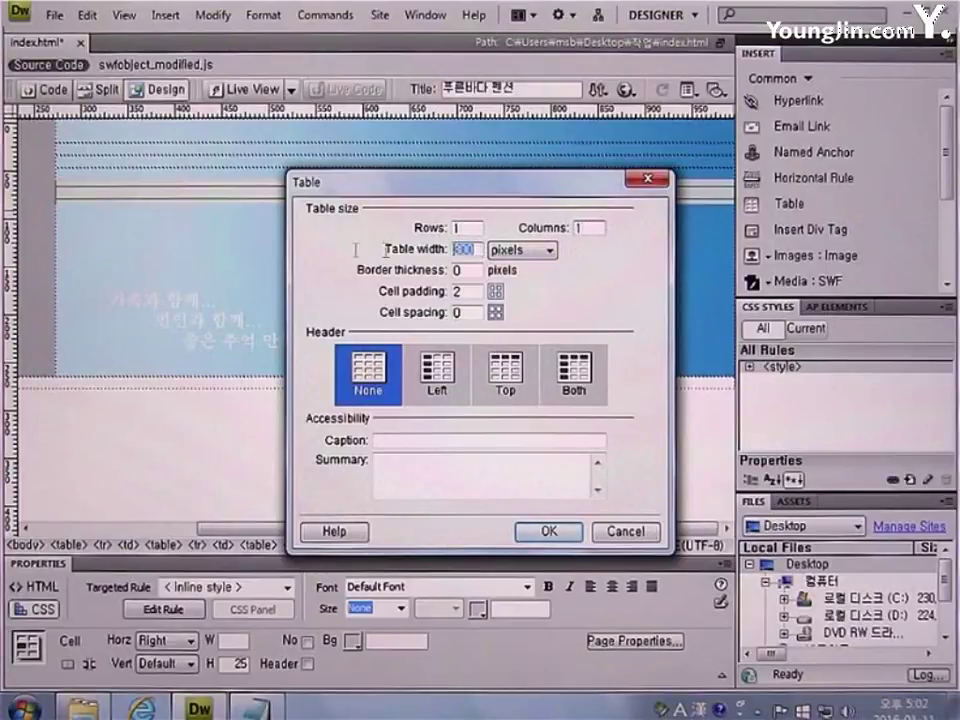
pyautogui.write('300')
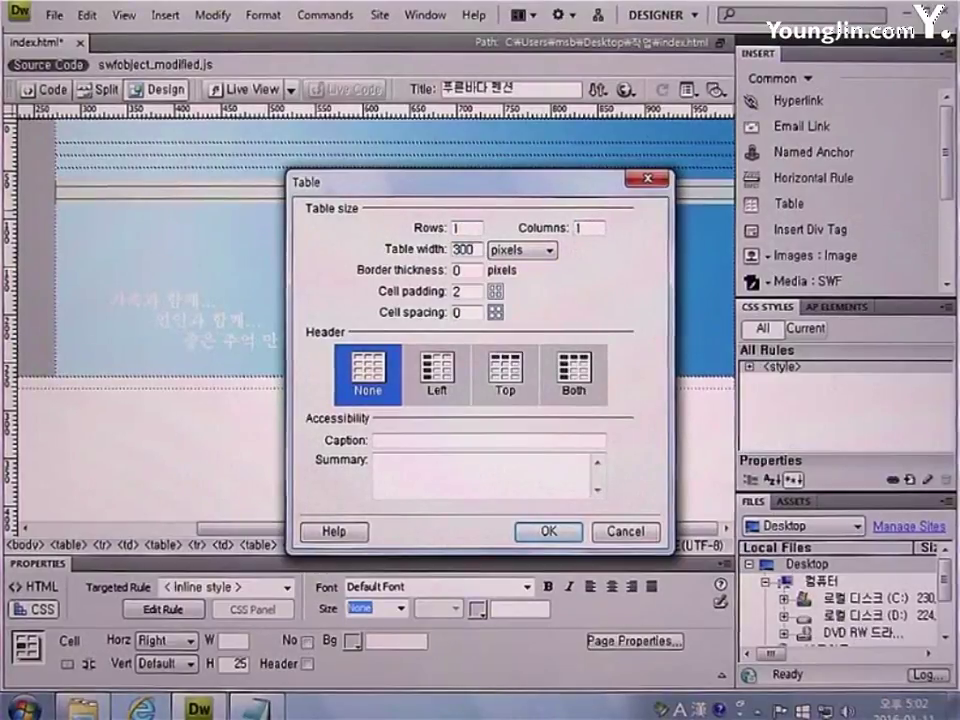
pyautogui.press('Tab')
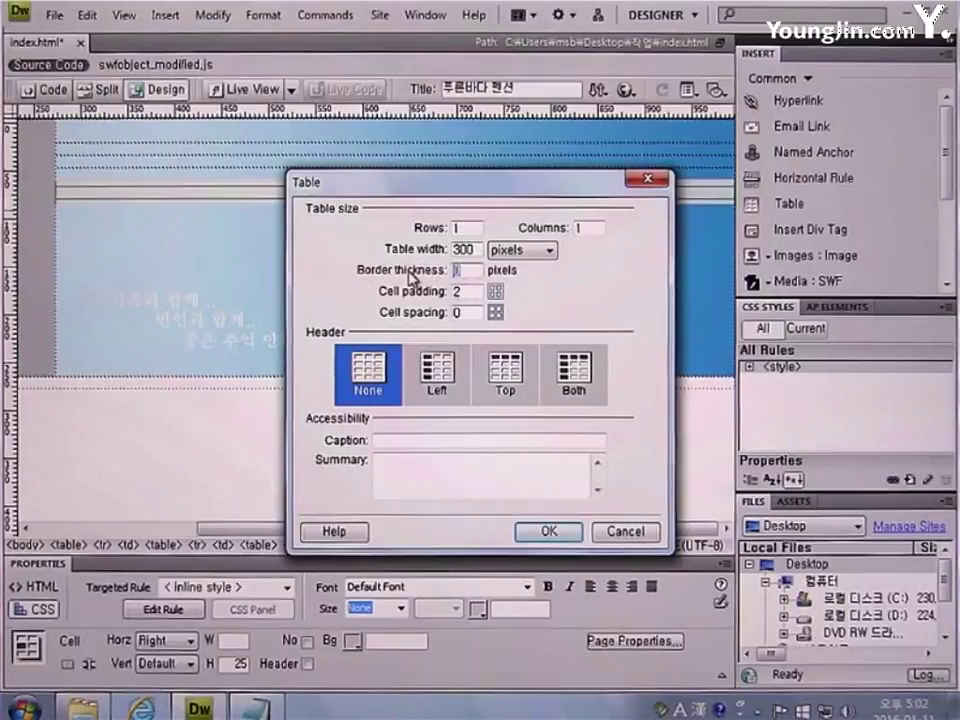
pyautogui.press('Tab')
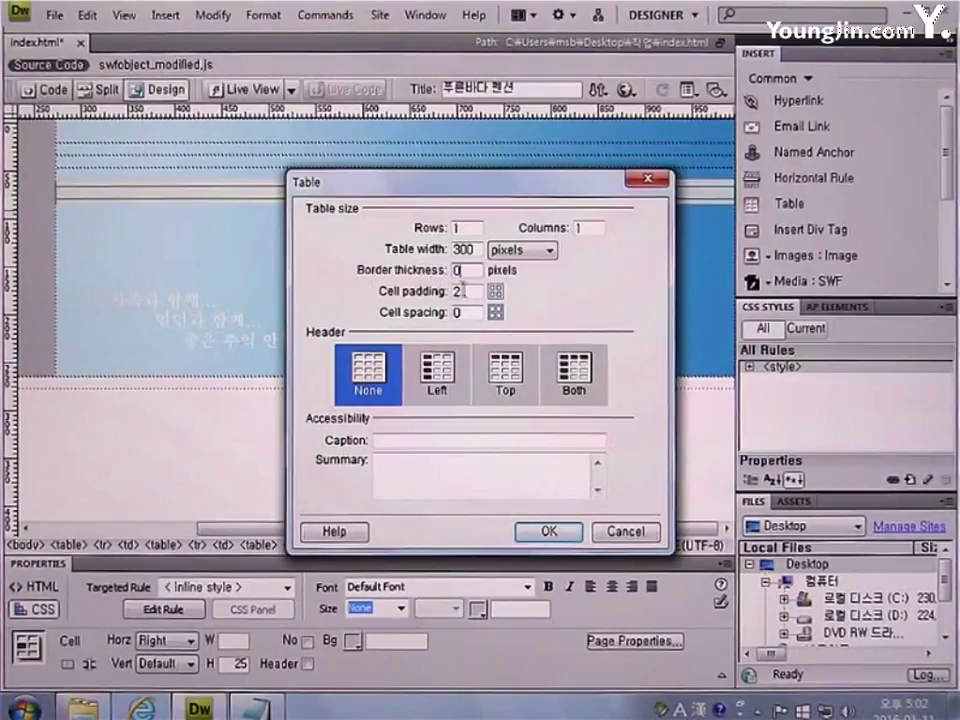
pyautogui.write('2')
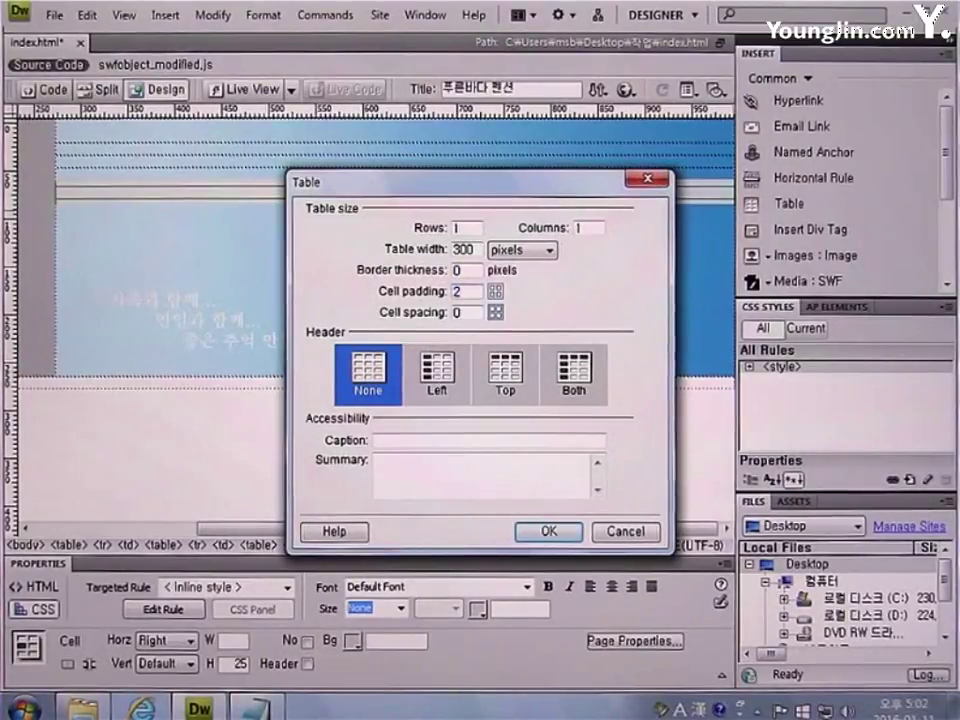
pyautogui.press('Tab')
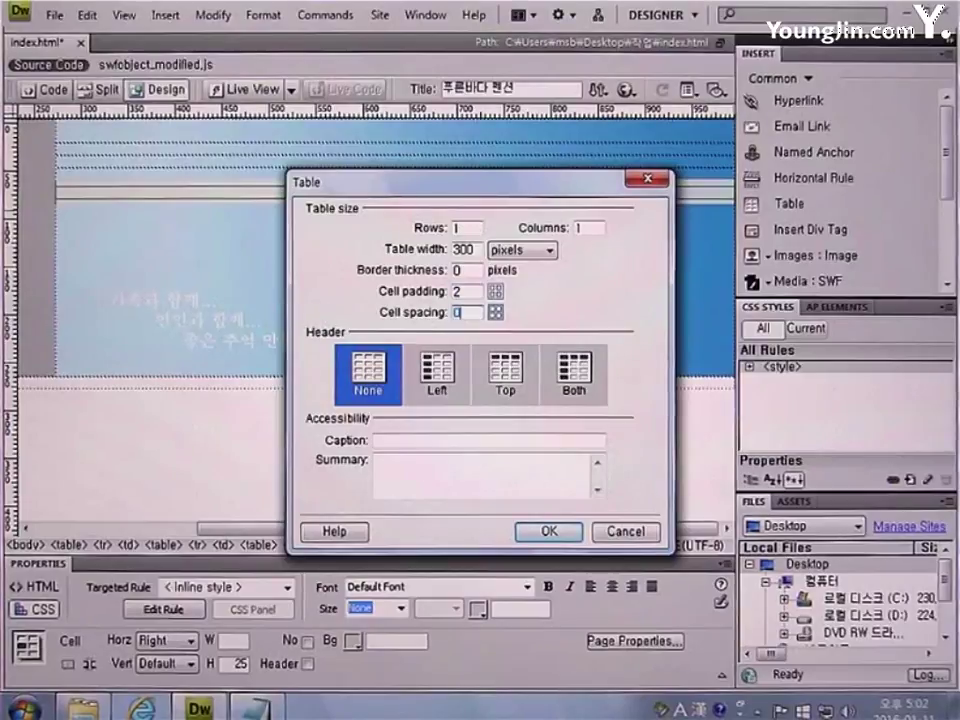
pyautogui.click(550, 532)
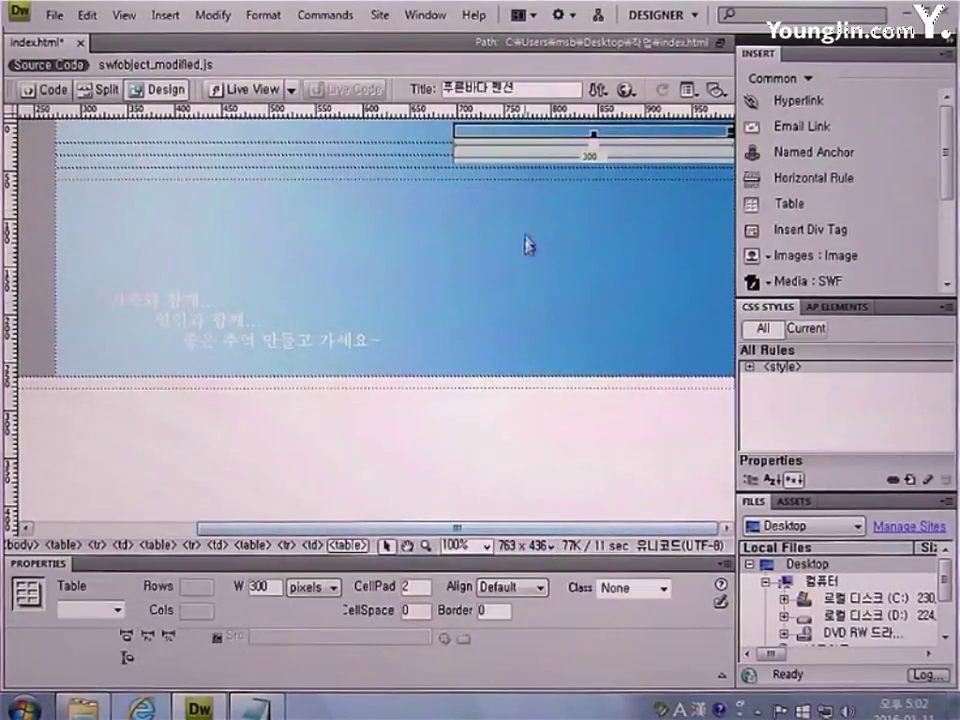
pyautogui.click(525, 133)
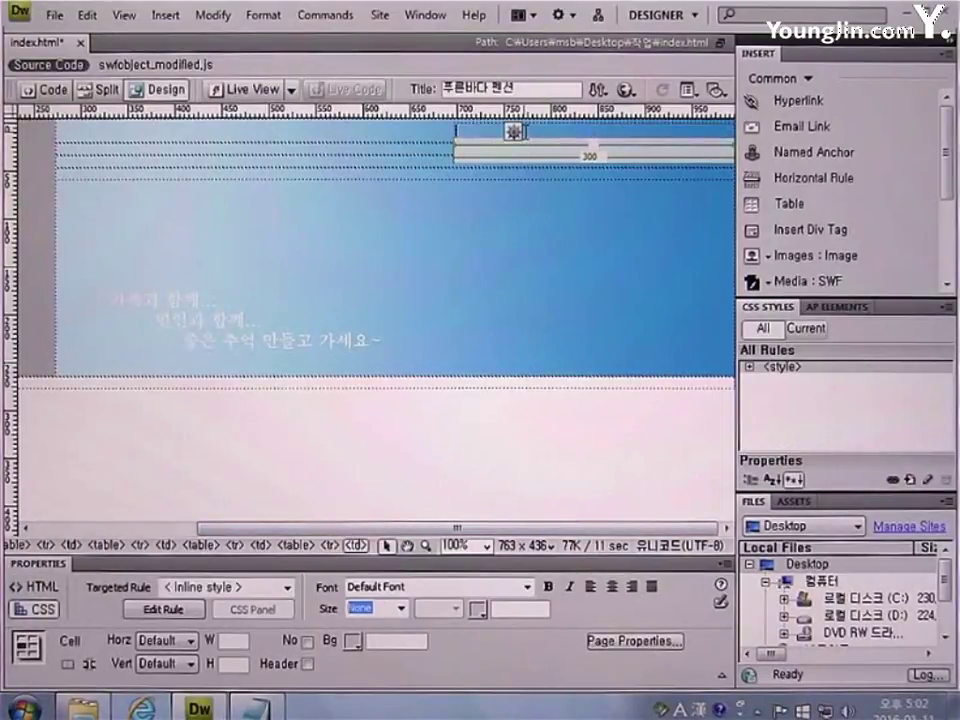
# Insert a middle dot (·) separator from the Korean special-symbol list
pyautogui.press('Hangul')
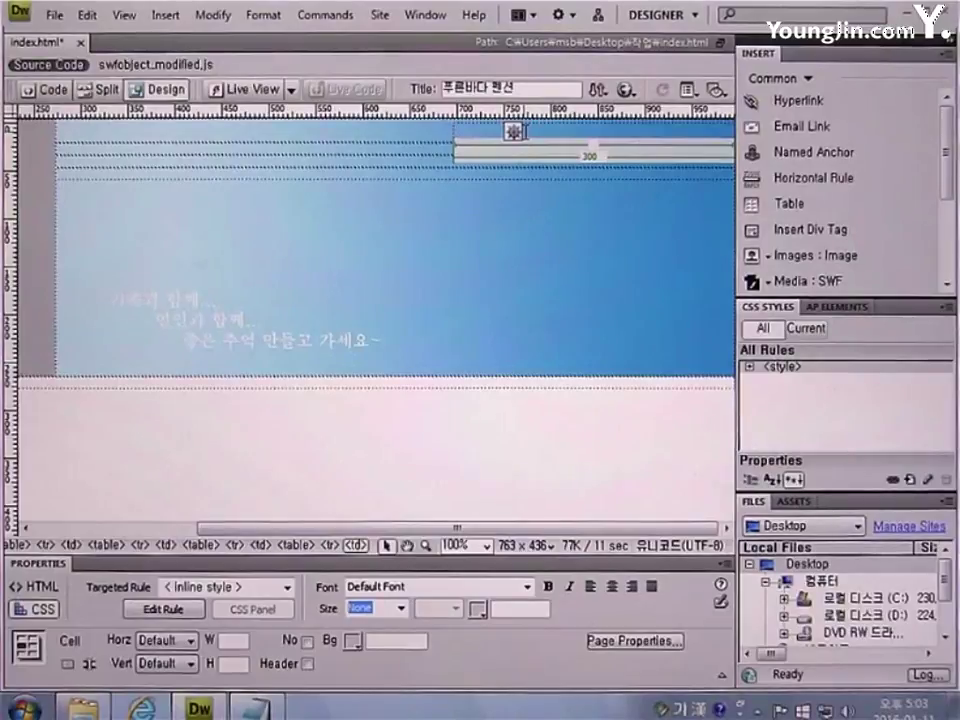
pyautogui.write('ㅎ')
pyautogui.press('Hangul_Hanja')
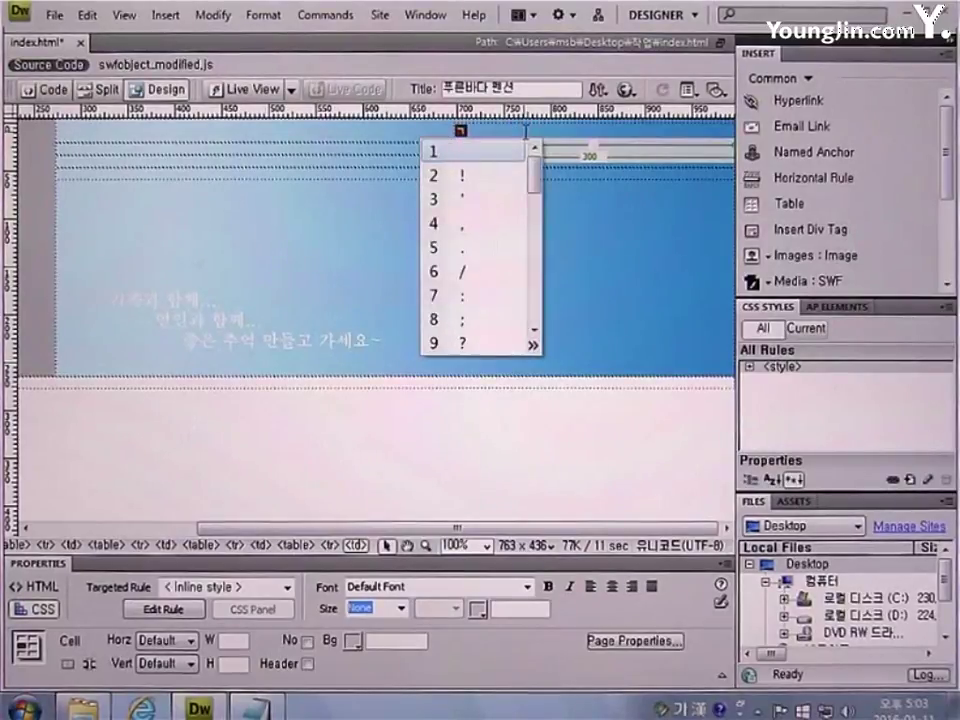
pyautogui.moveTo(536, 171); pyautogui.dragTo(535, 235)
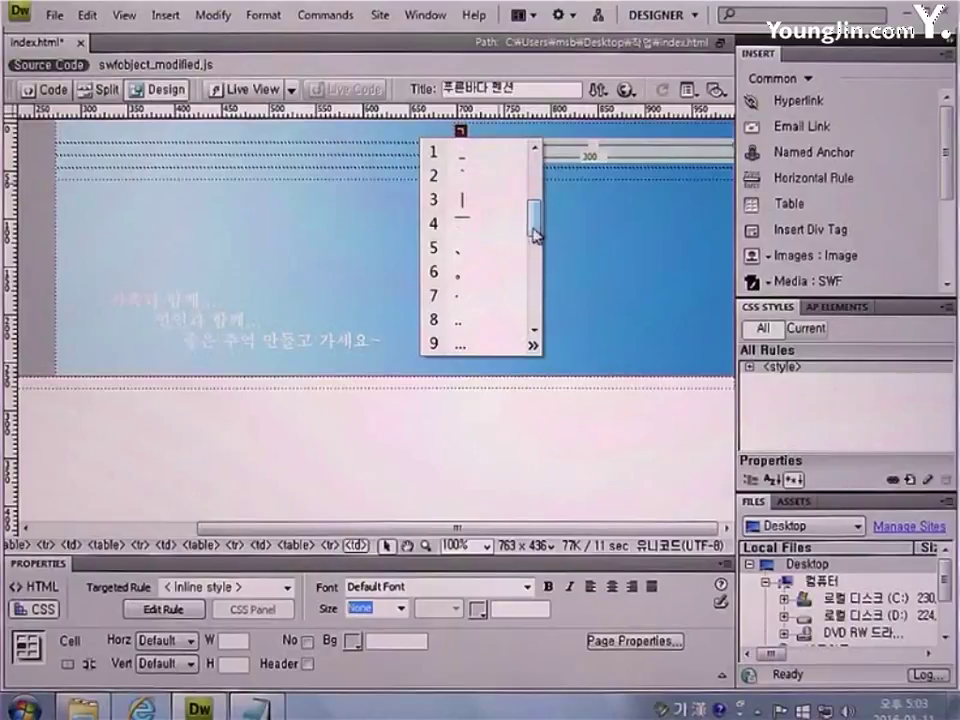
pyautogui.click(477, 303)
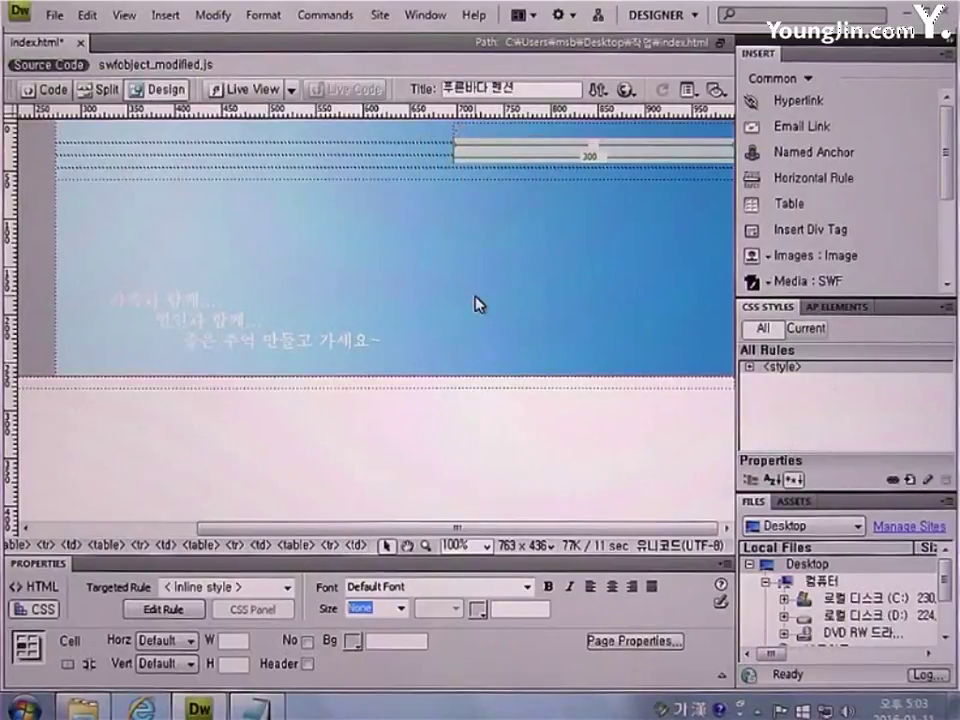
pyautogui.press('Hangul')
# Type the menu 'Home · Login · Join · Stiemap · Contact US' and open the Code Inspector
pyautogui.write('Home')
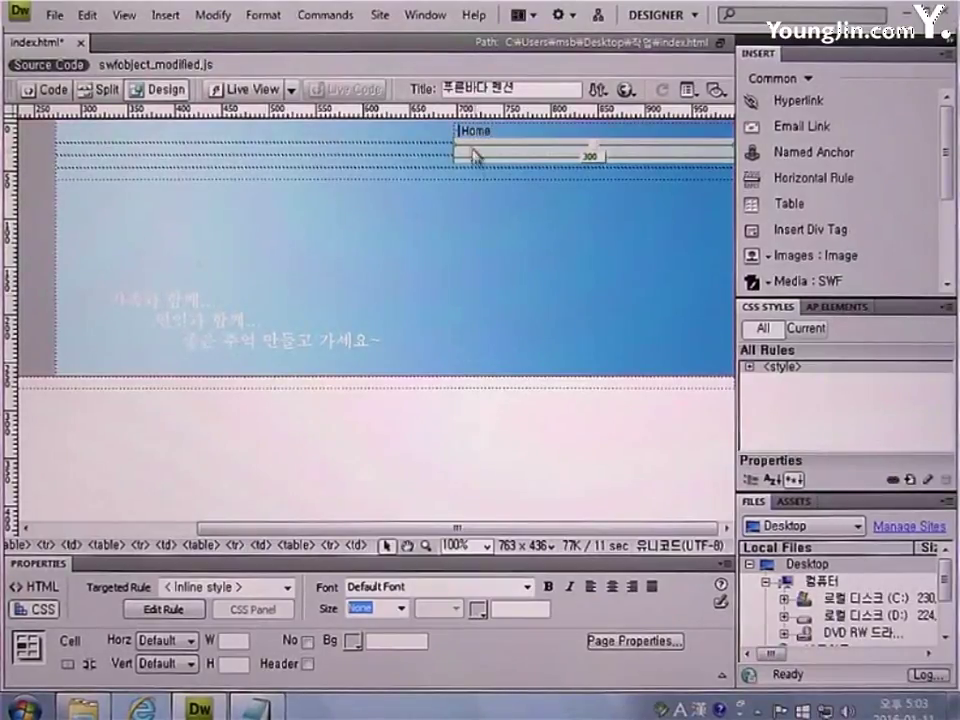
pyautogui.press('Home')
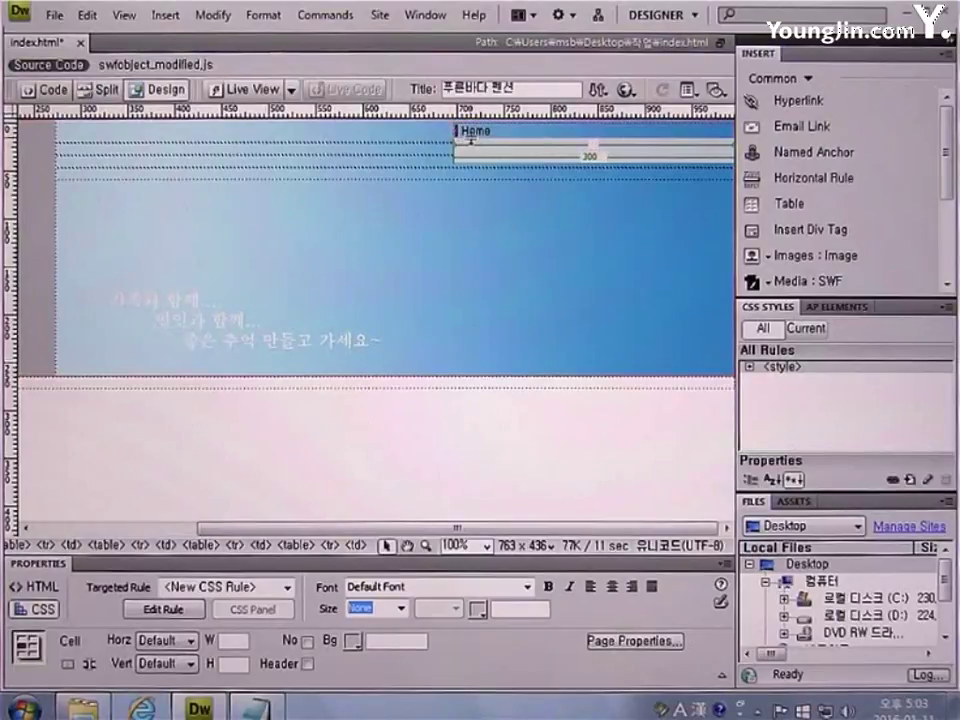
pyautogui.click(504, 133)
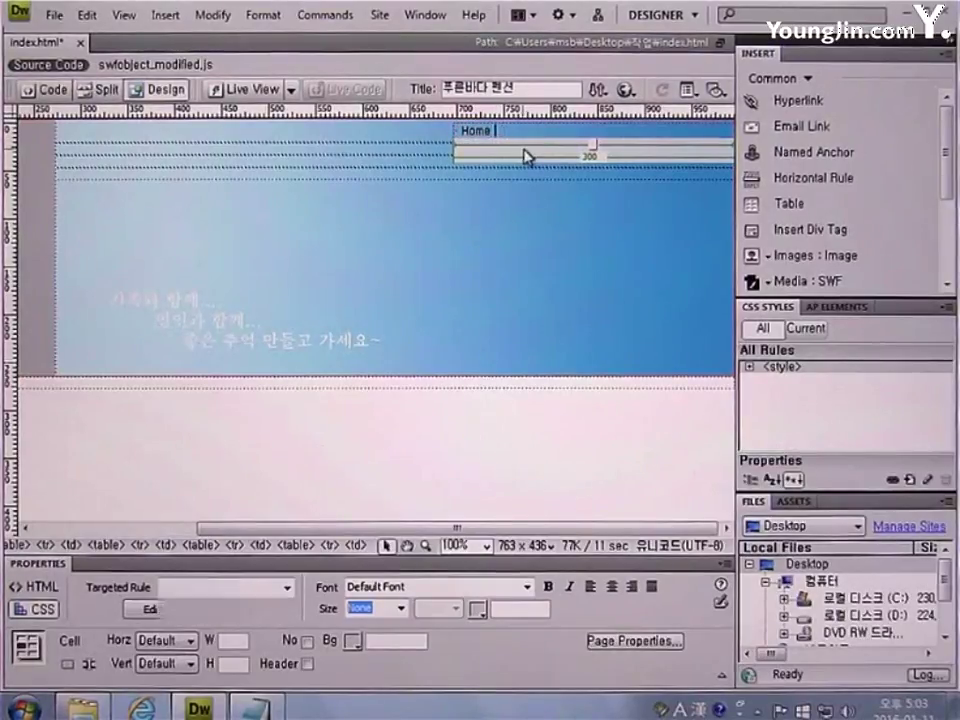
pyautogui.write('· Login ·')
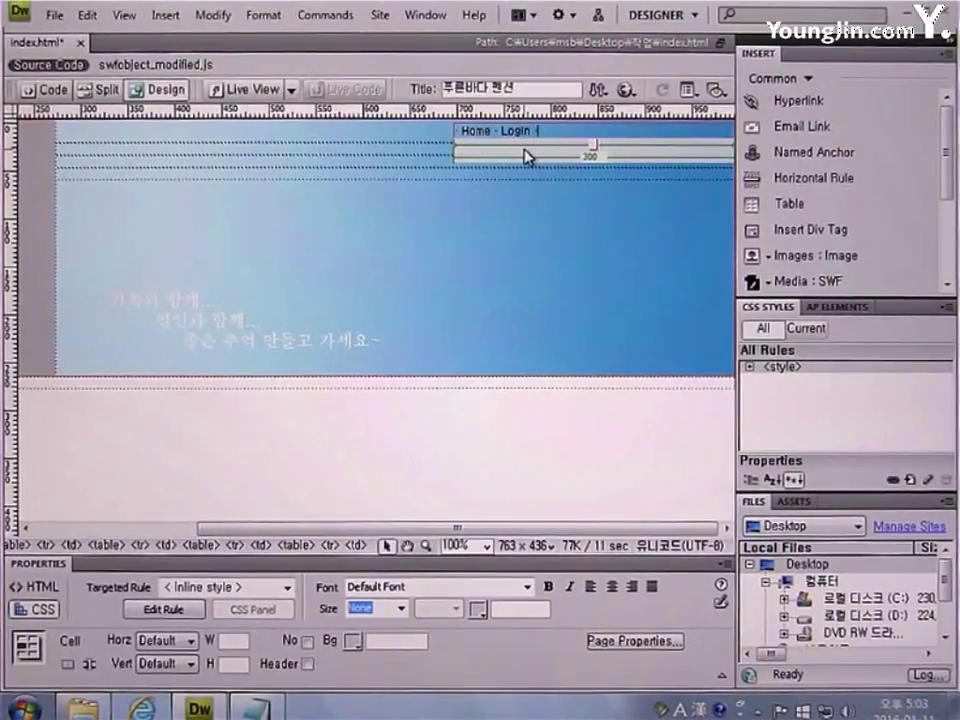
pyautogui.write(' Jo')
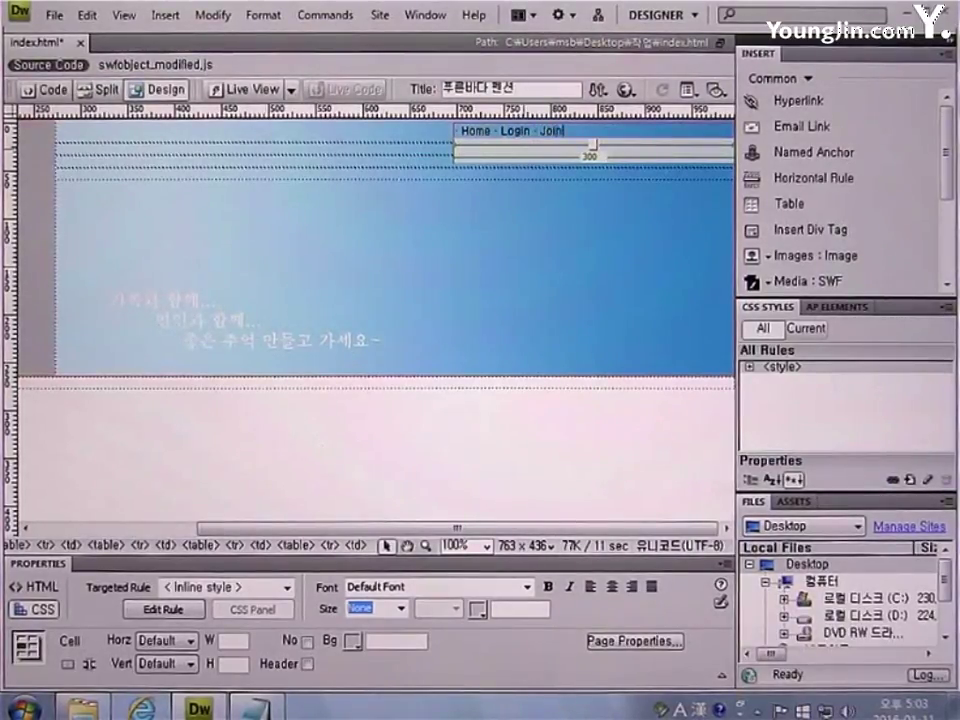
pyautogui.write('in')
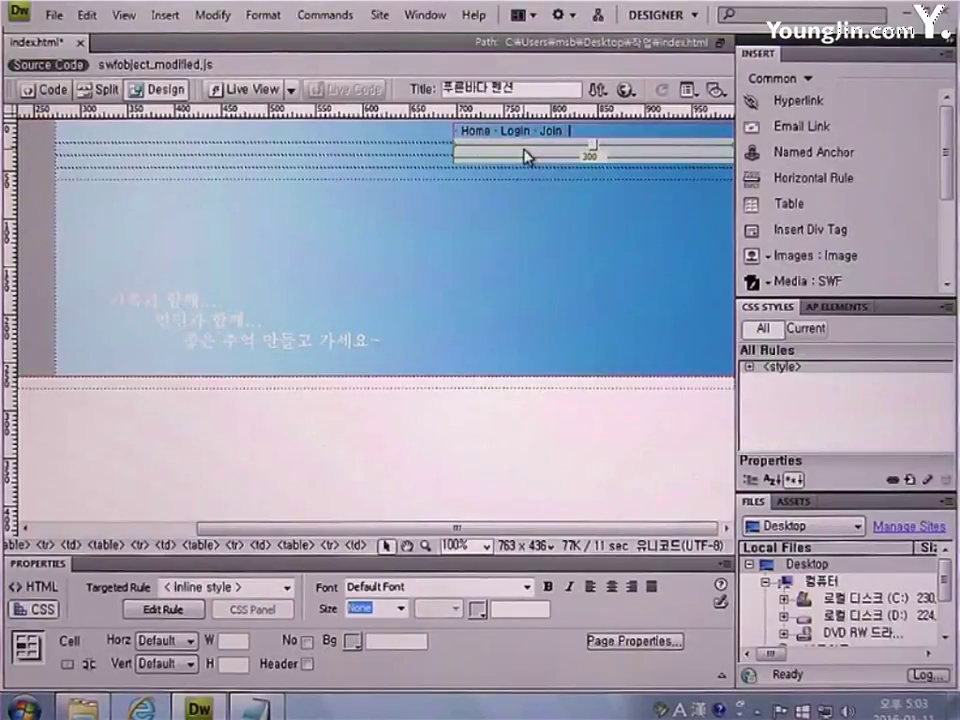
pyautogui.write(' · ')
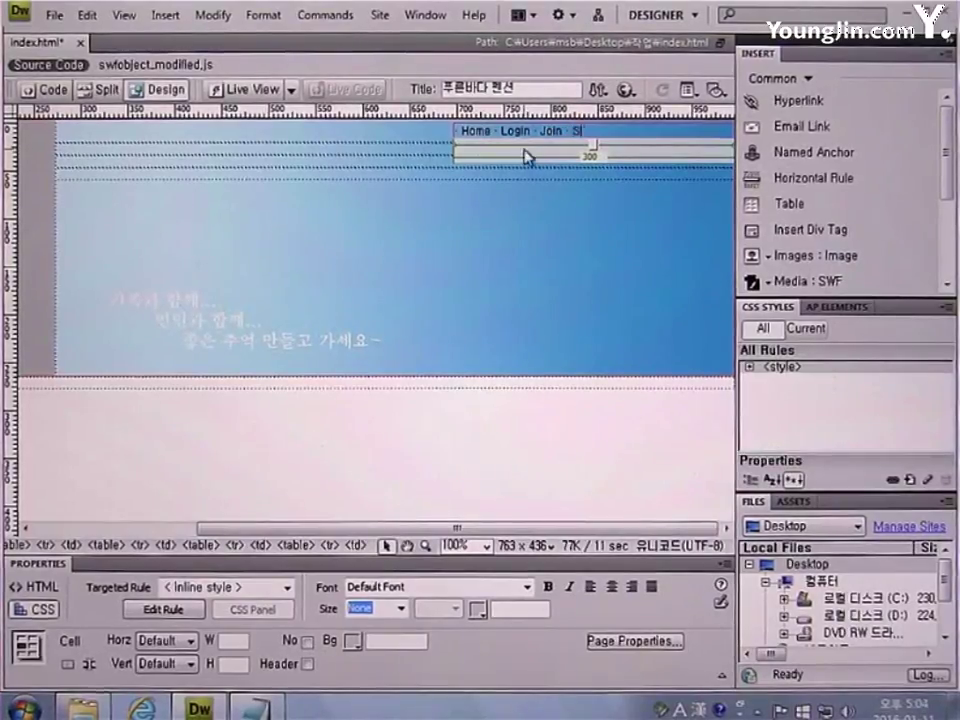
pyautogui.write('Stiemap')
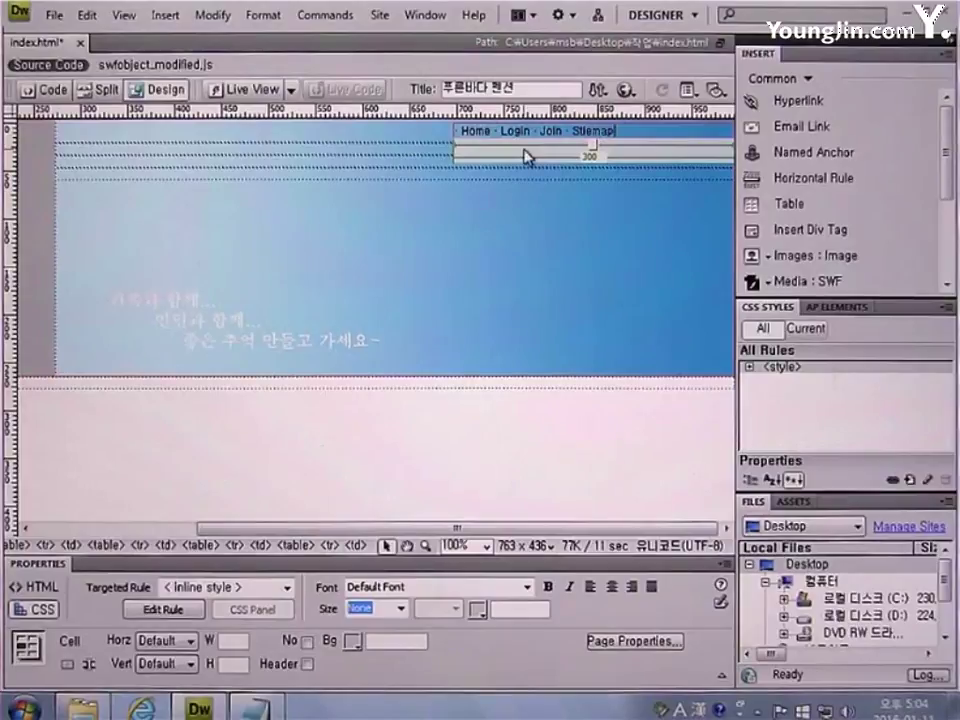
pyautogui.write(' ·')
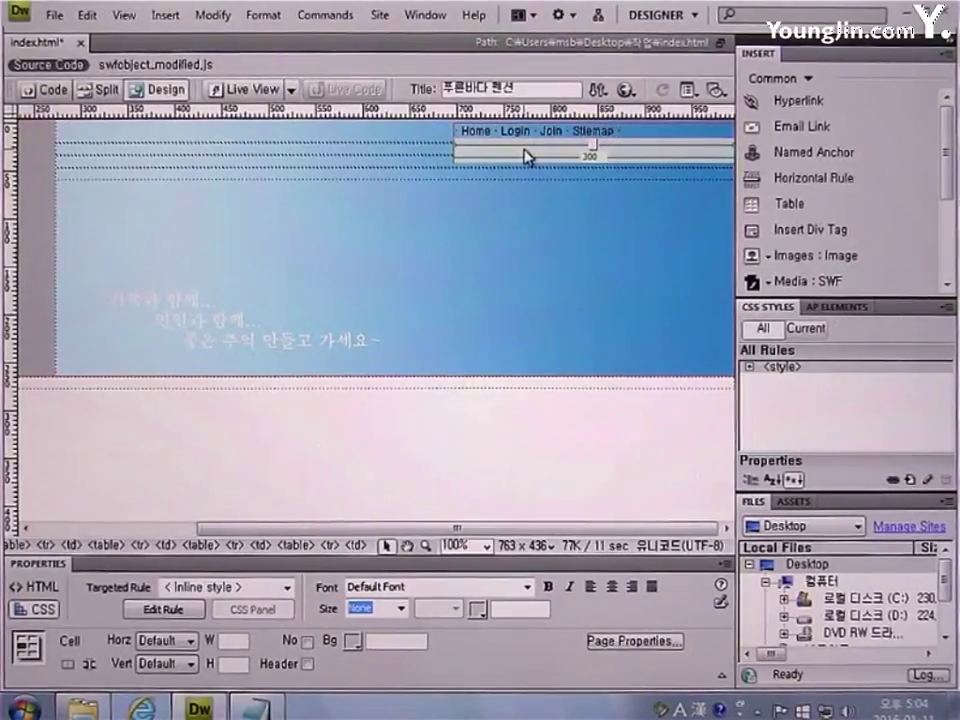
pyautogui.write(' Cont')
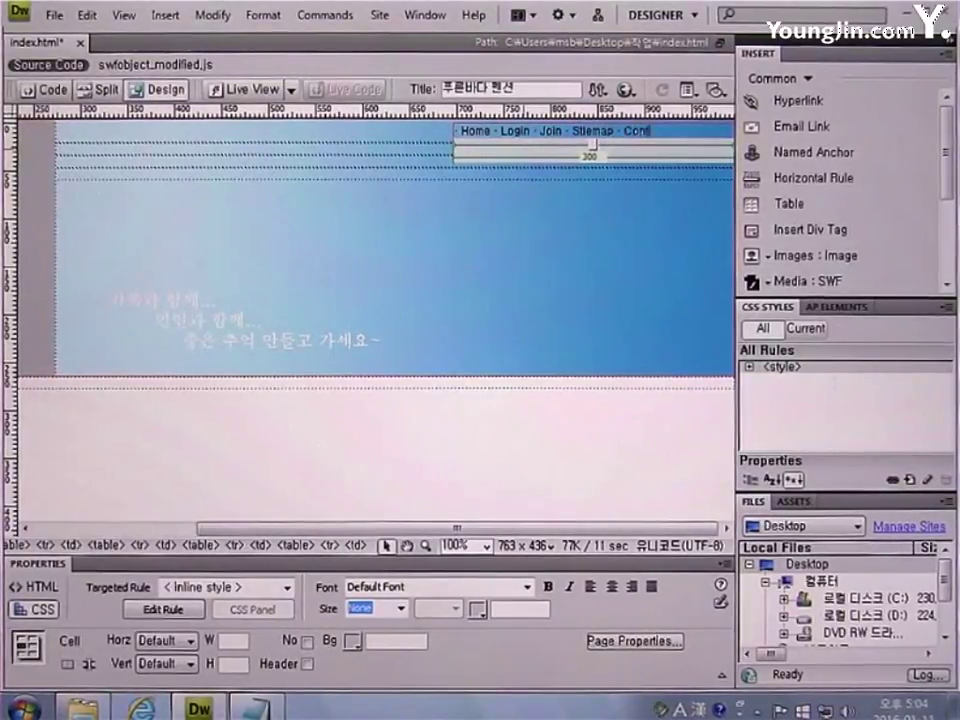
pyautogui.write('act U')
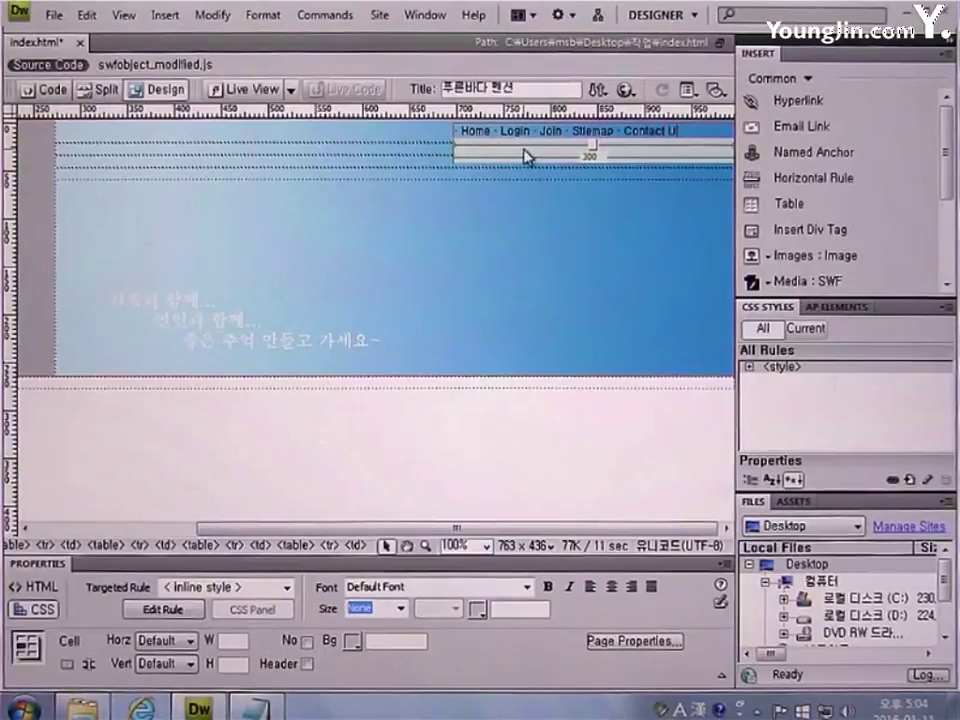
pyautogui.write('S')
pyautogui.press('F10')
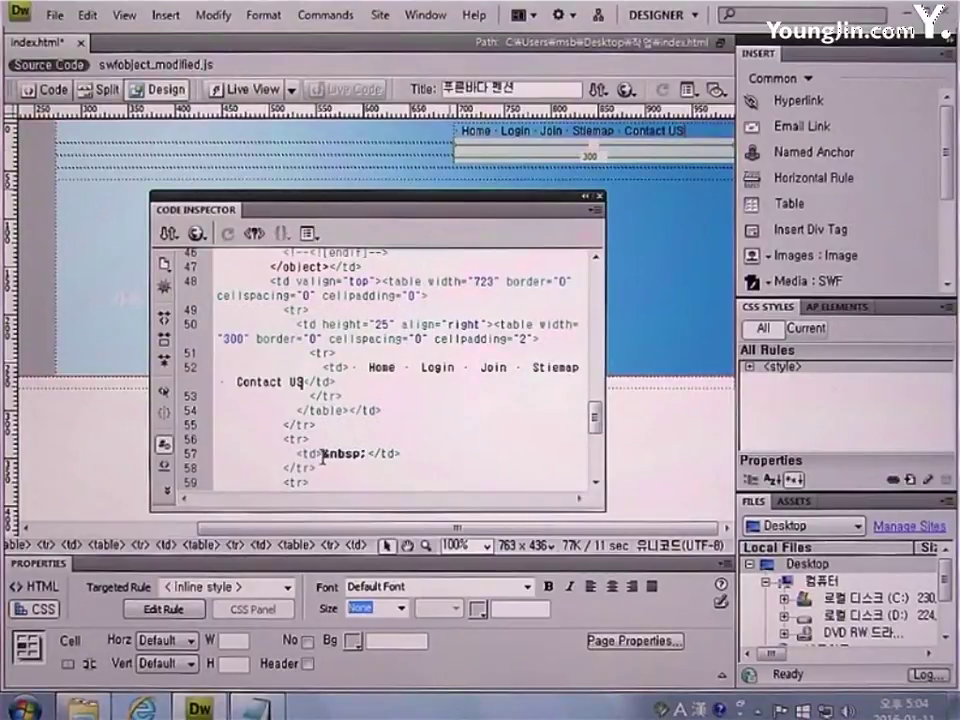
# Paste &nbsp; after Home, Login, Join and Stiemap in the code, then close the Code Inspector
pyautogui.moveTo(323, 457); pyautogui.dragTo(362, 458)
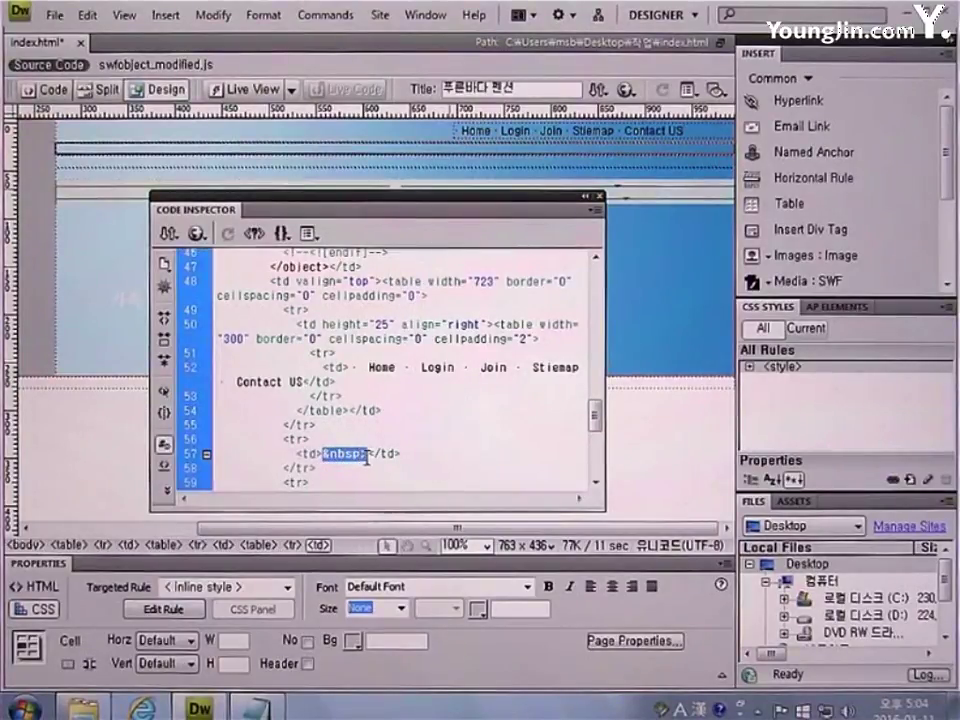
pyautogui.click(419, 381)
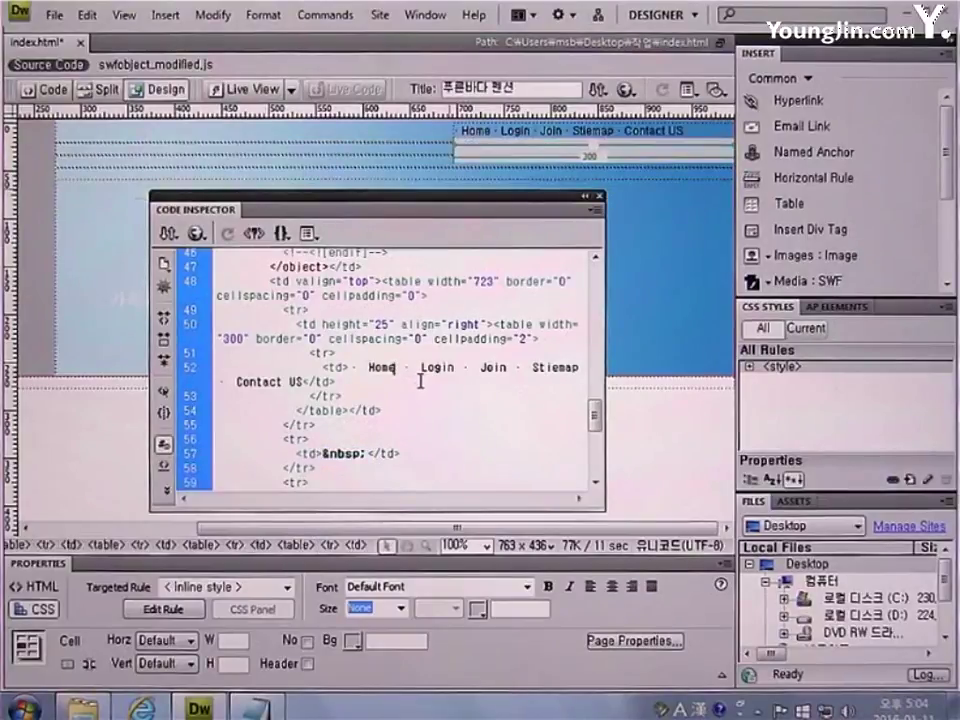
pyautogui.write('&nbsp;')
pyautogui.click(498, 372)
pyautogui.write('&nbsp;')
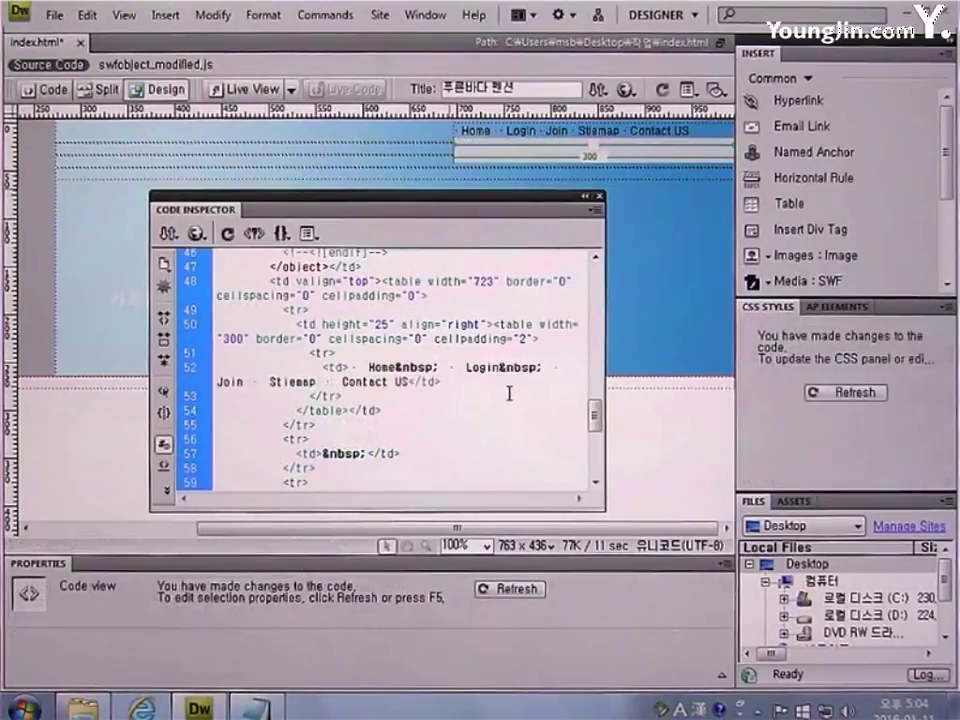
pyautogui.click(247, 383)
pyautogui.write('&nbsp;')
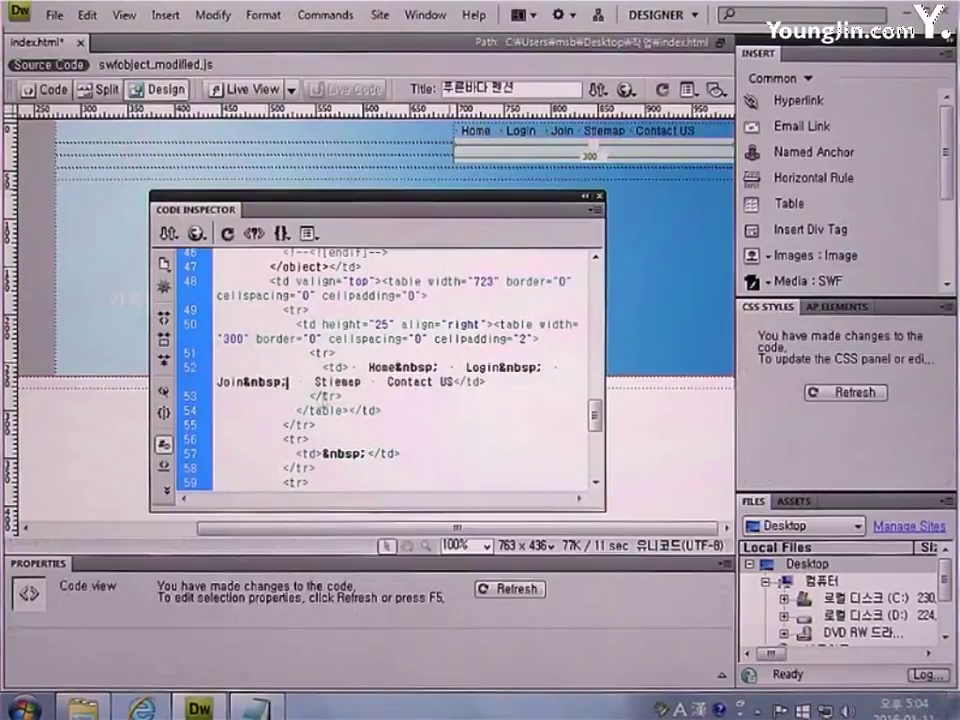
pyautogui.click(361, 383)
pyautogui.write('&nbsp;')
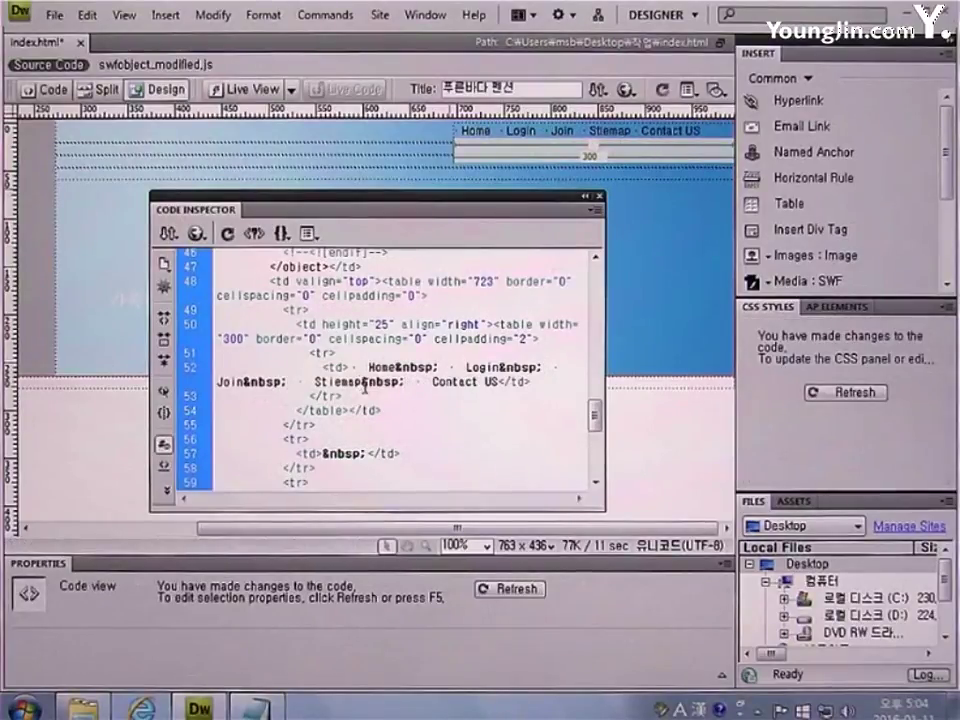
pyautogui.doubleClick(420, 197)
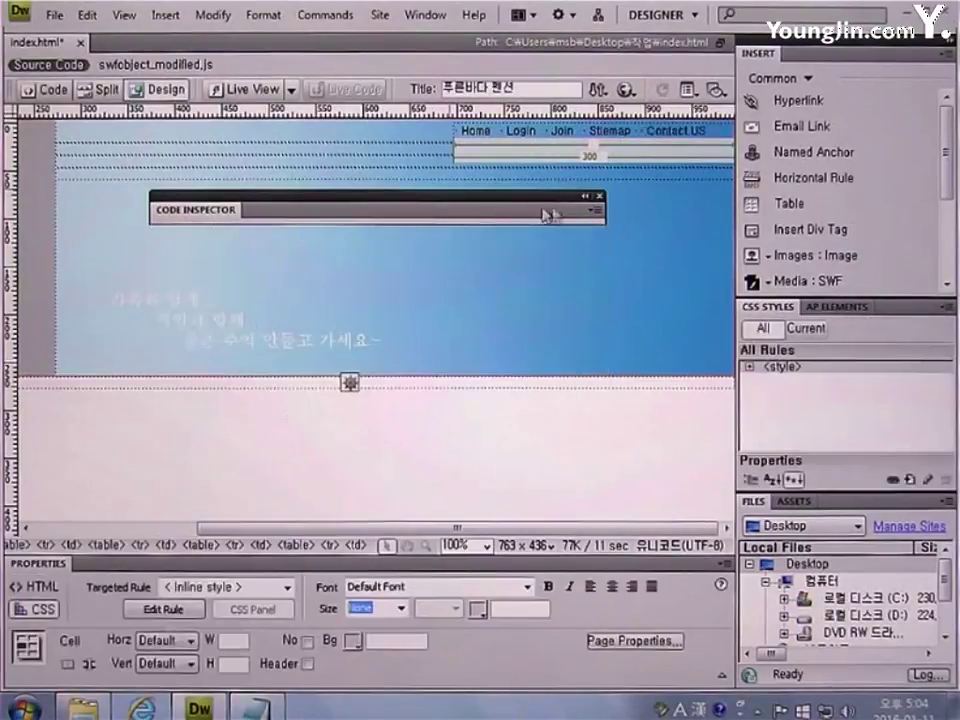
pyautogui.click(600, 198)
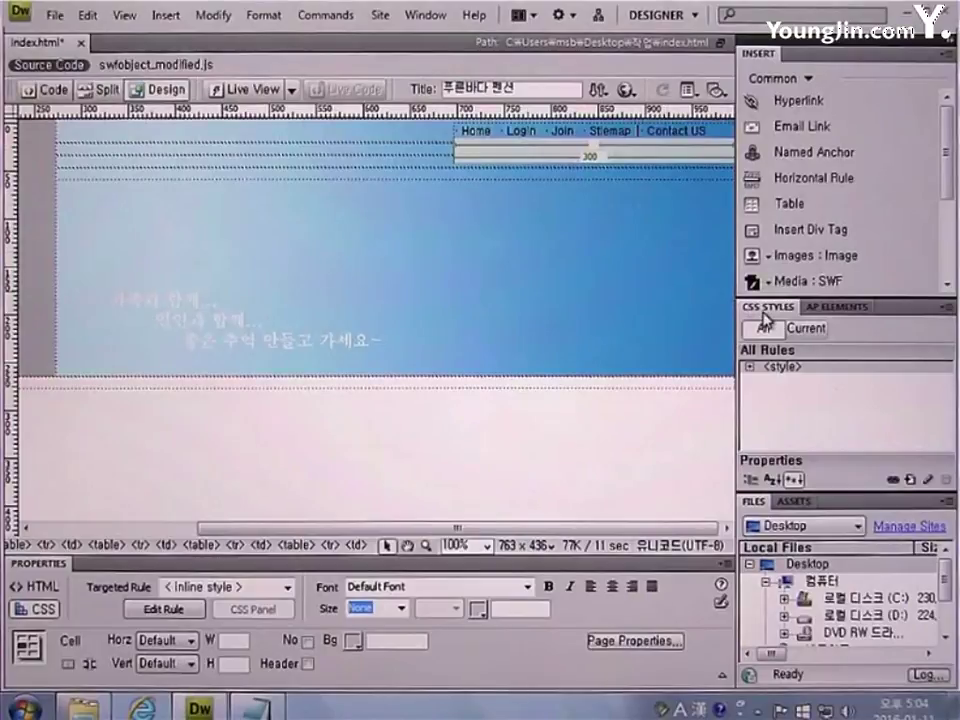
# Define class rule .top in a new style sheet file saved as style.css
pyautogui.click(910, 480)
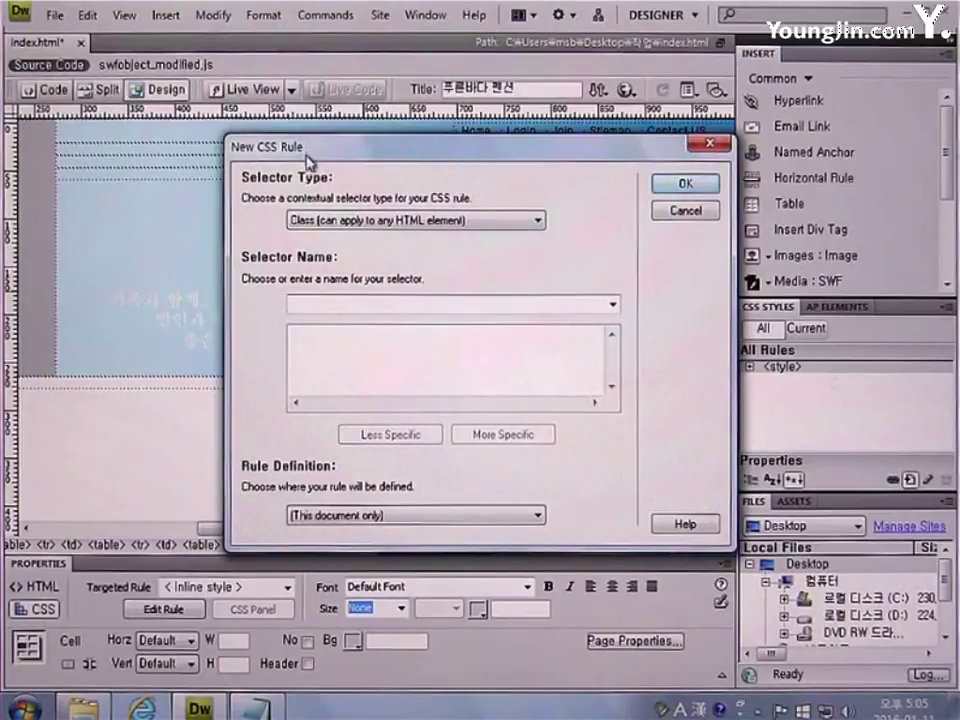
pyautogui.click(345, 219)
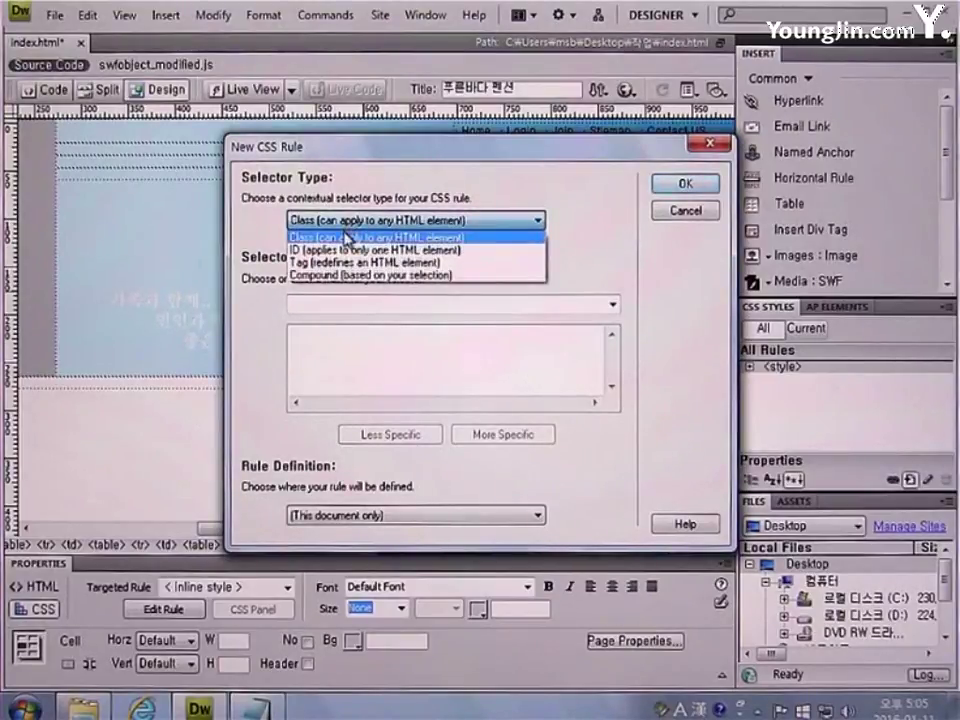
pyautogui.click(322, 238)
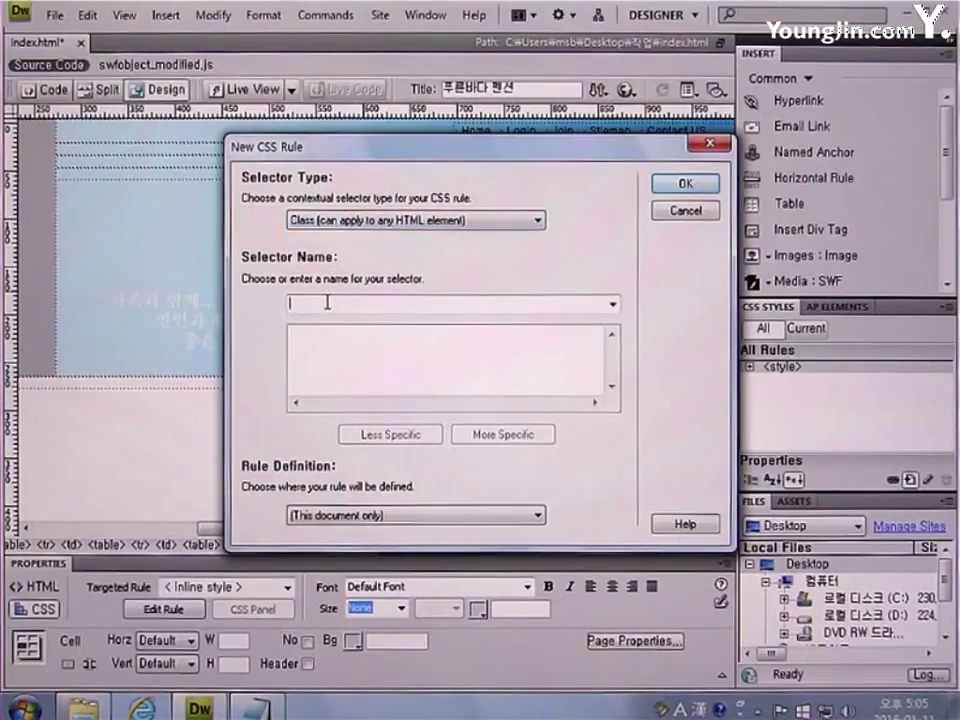
pyautogui.write('t')
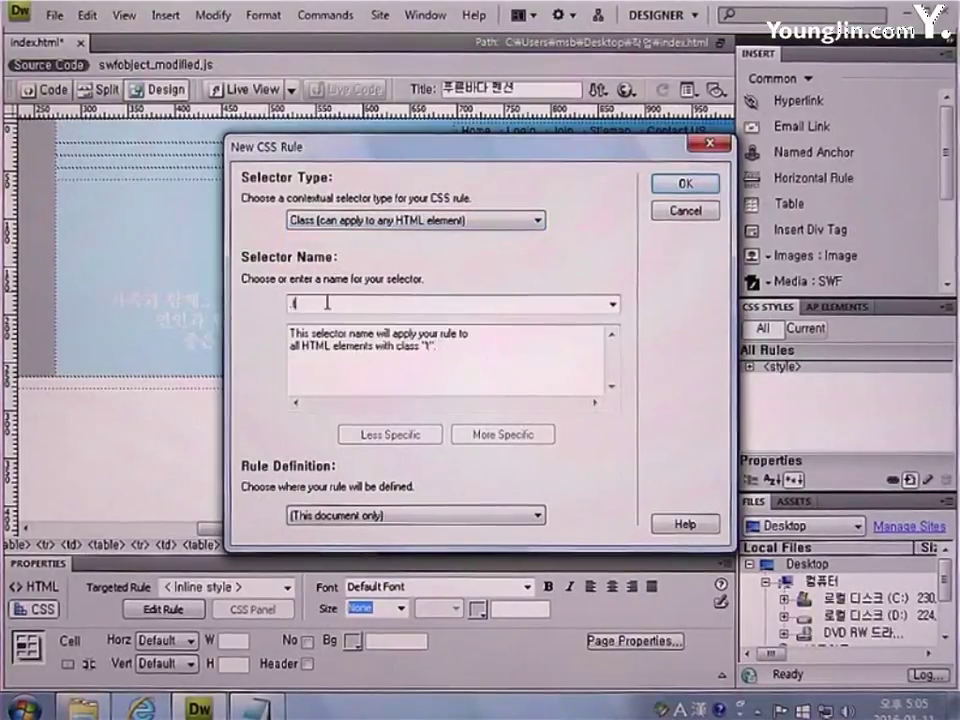
pyautogui.write('op')
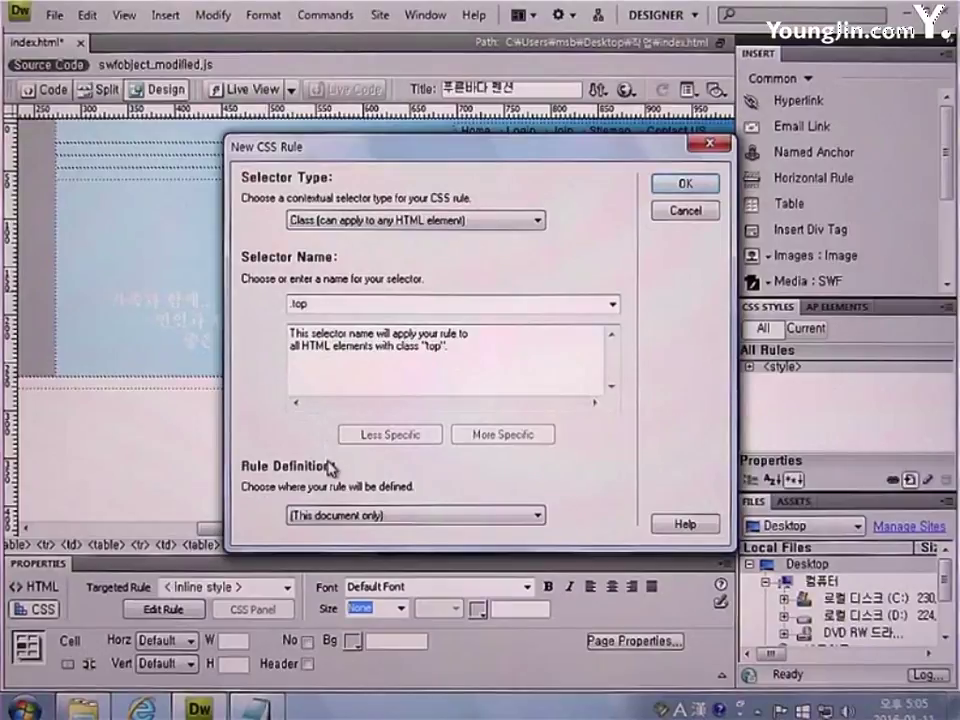
pyautogui.click(357, 516)
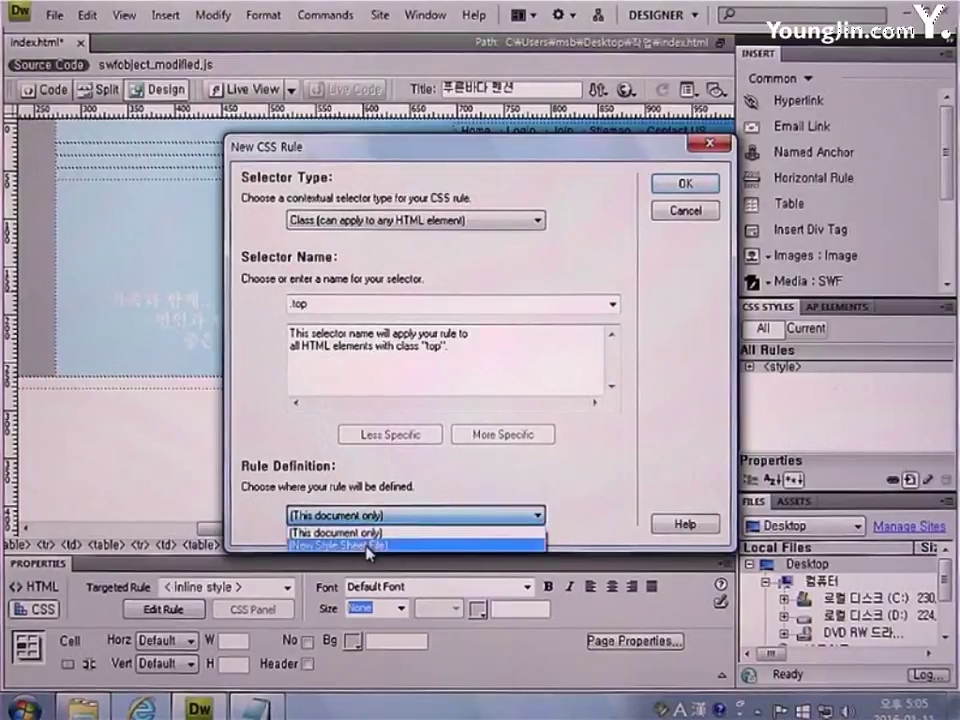
pyautogui.click(369, 547)
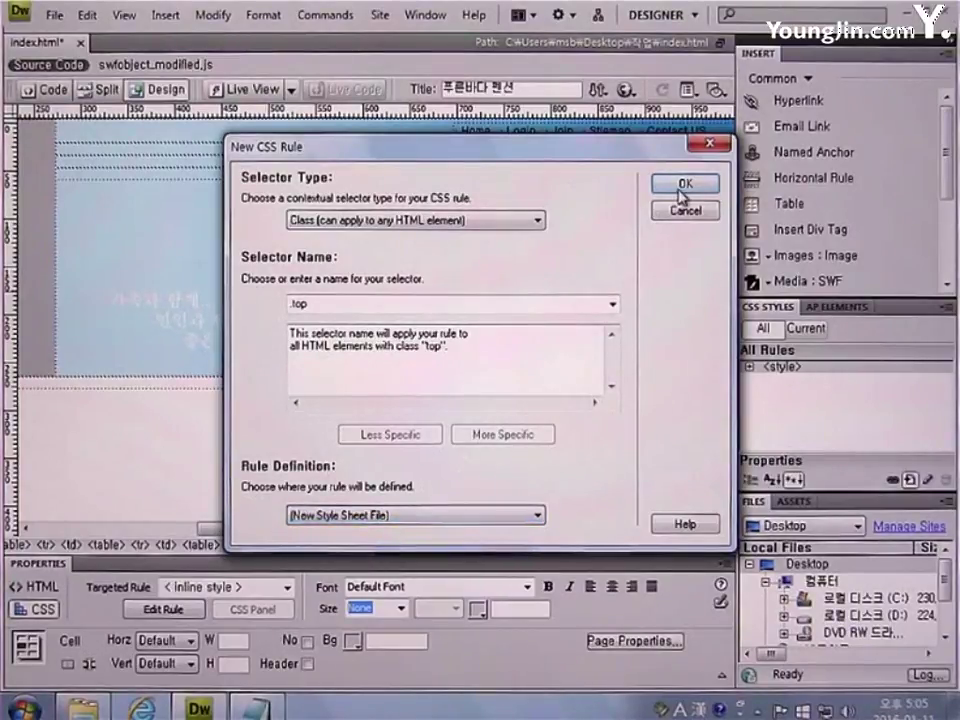
pyautogui.click(683, 187)
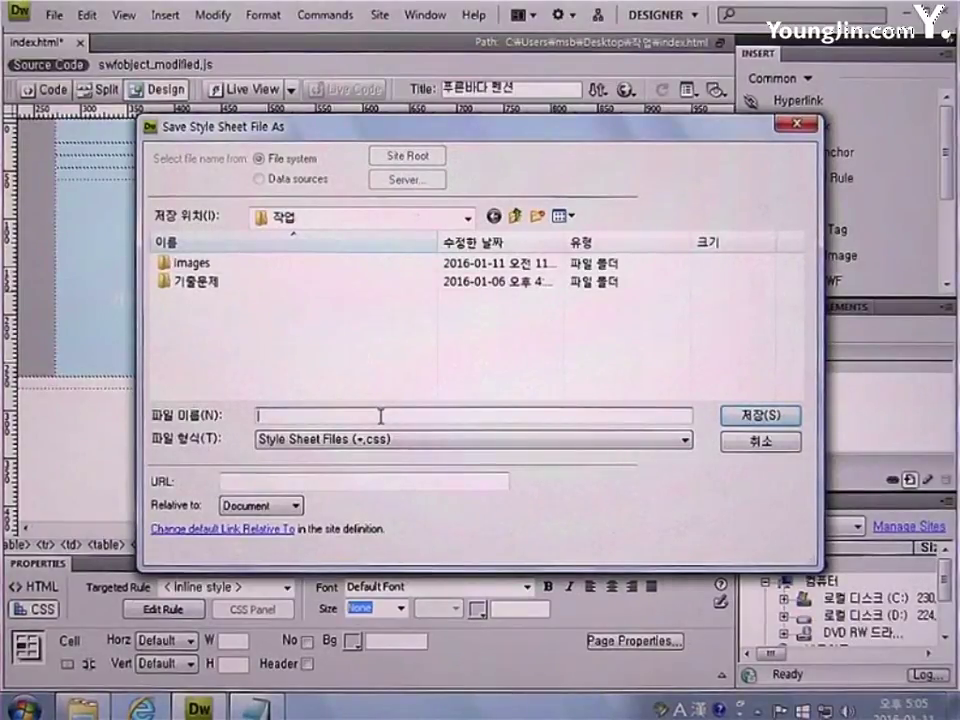
pyautogui.write('styl')
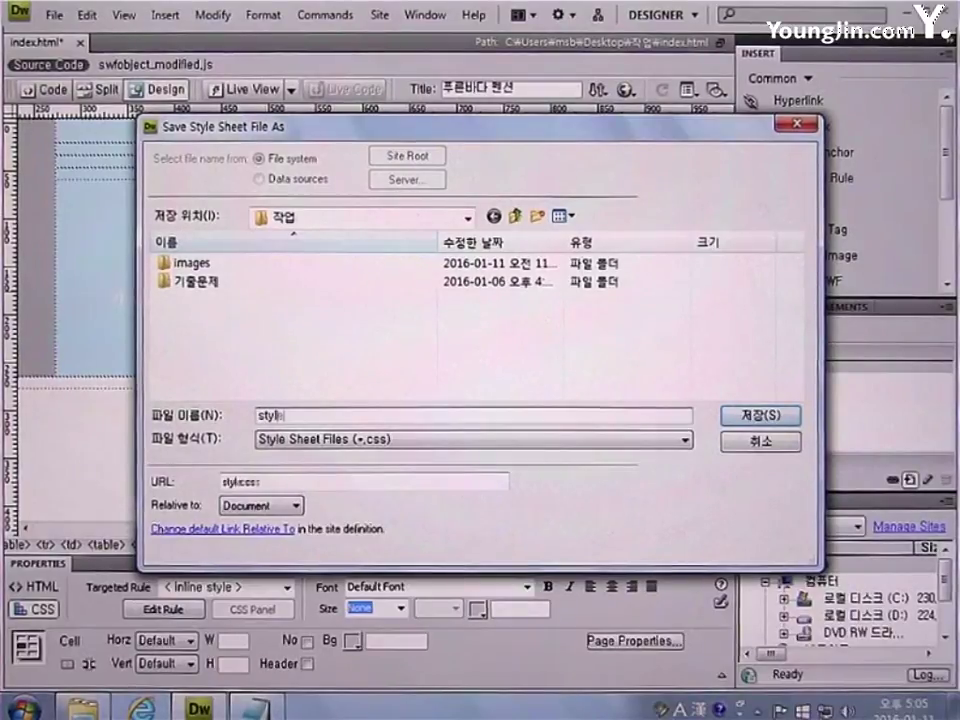
pyautogui.write('e')
pyautogui.press('Return')
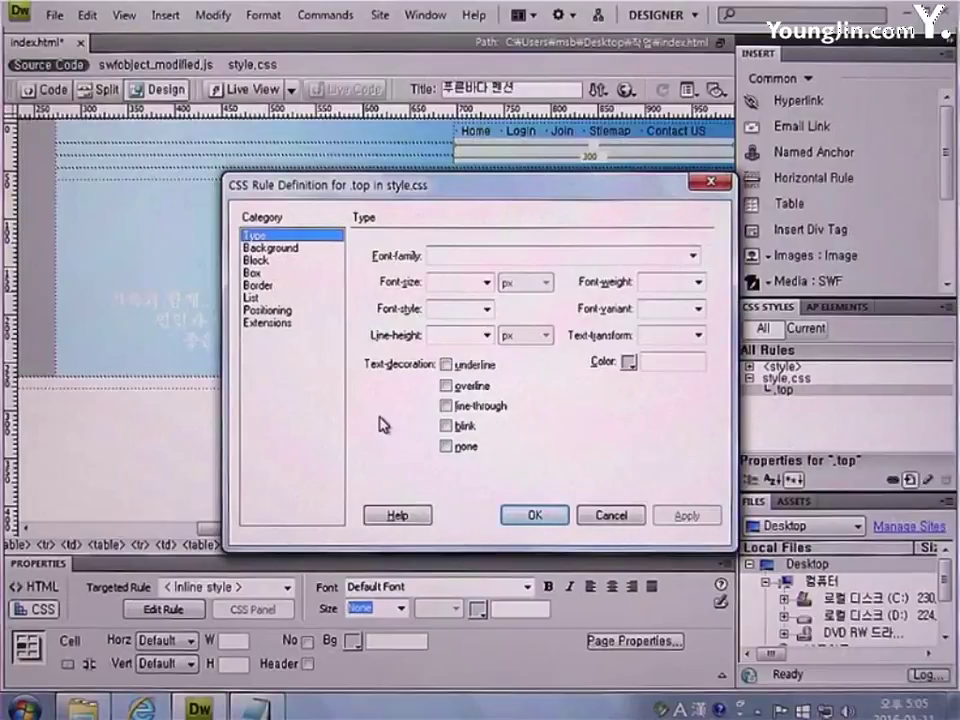
# Give the .top rule the 돋움 font, 10 pt size and #999999 colour
pyautogui.click(692, 255)
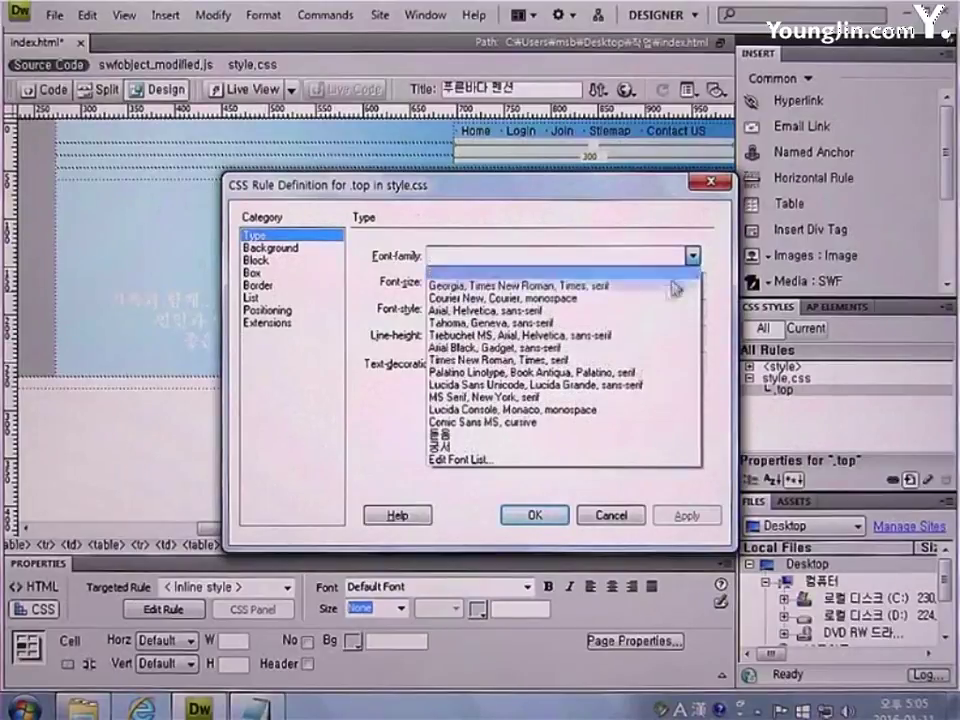
pyautogui.click(598, 440)
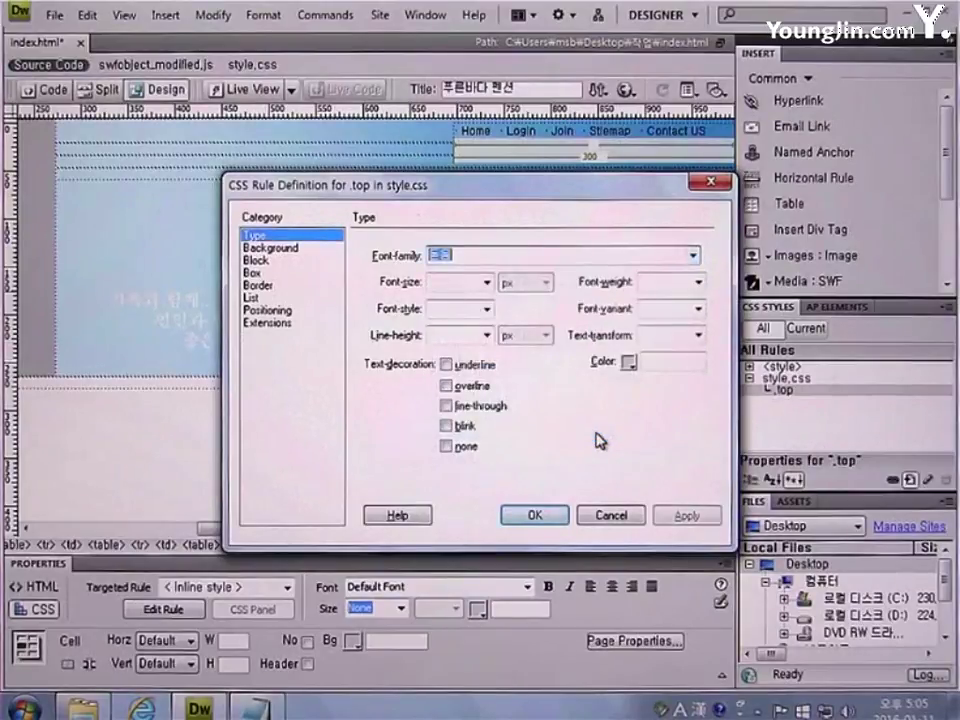
pyautogui.click(466, 281)
pyautogui.write('10')
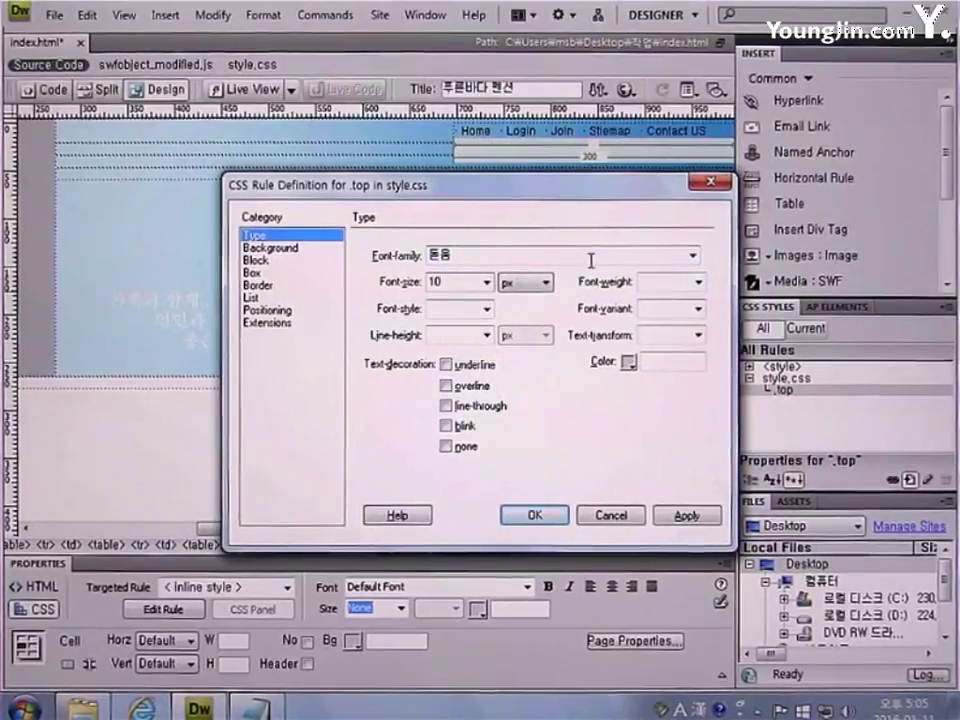
pyautogui.click(542, 284)
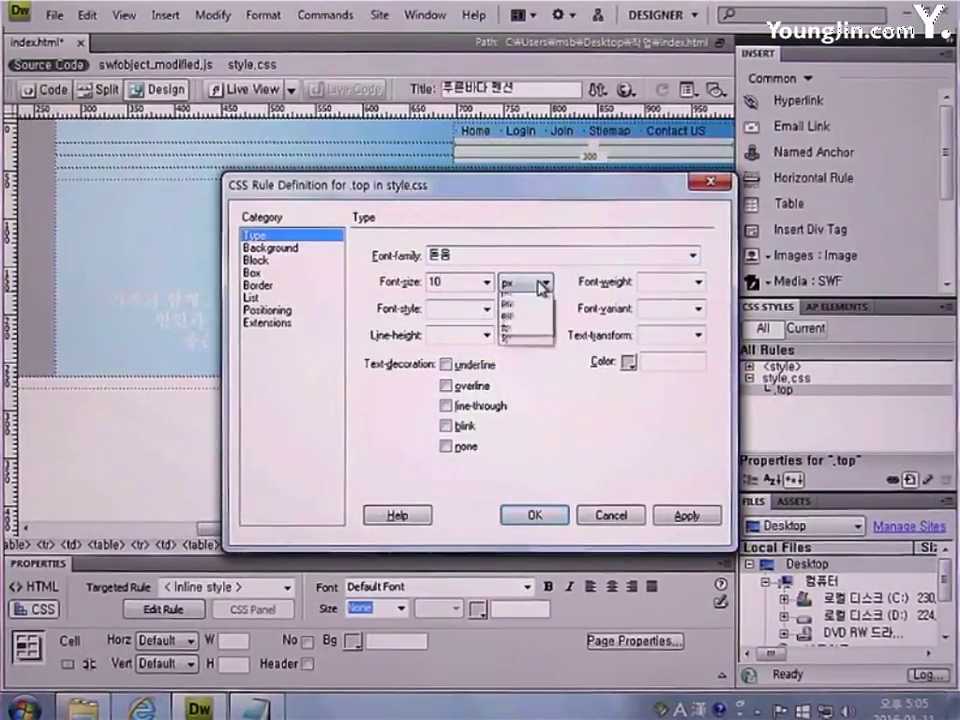
pyautogui.click(528, 313)
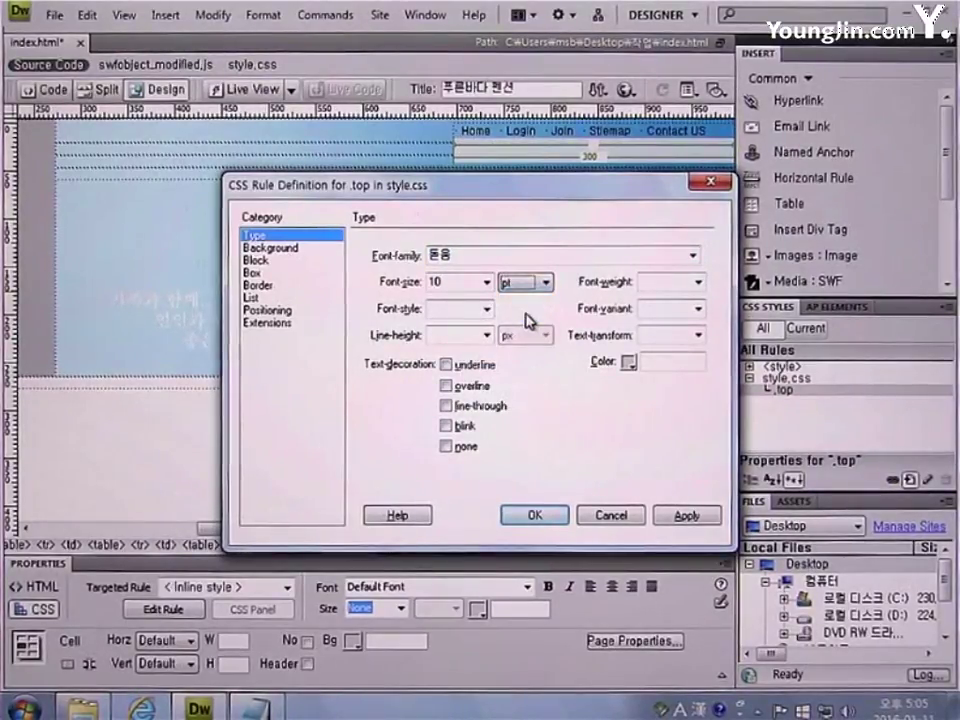
pyautogui.click(651, 360)
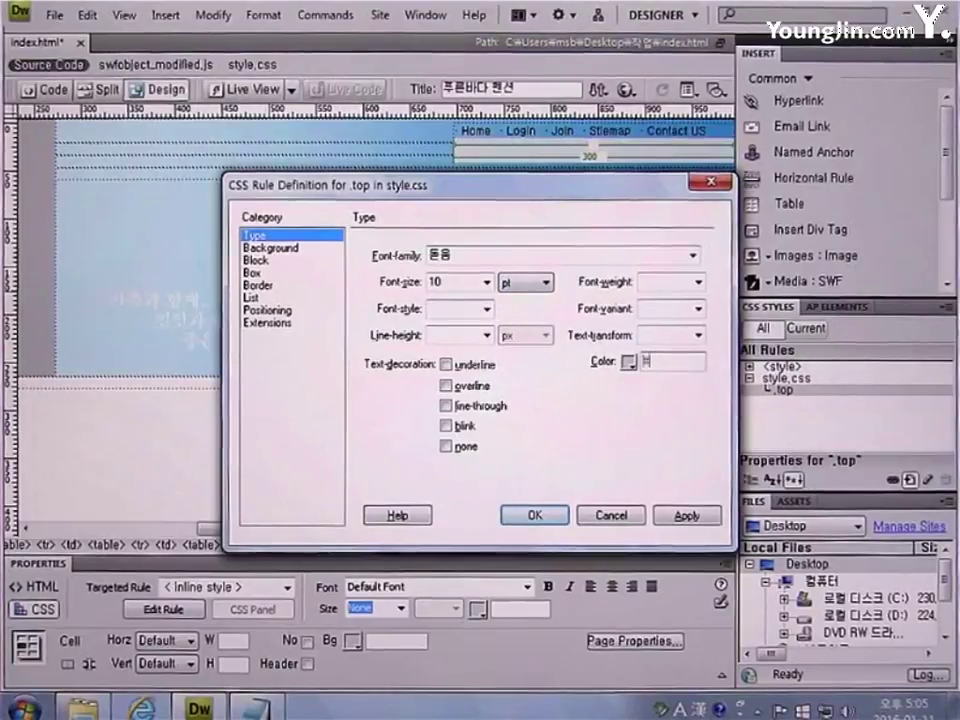
pyautogui.write('#999999')
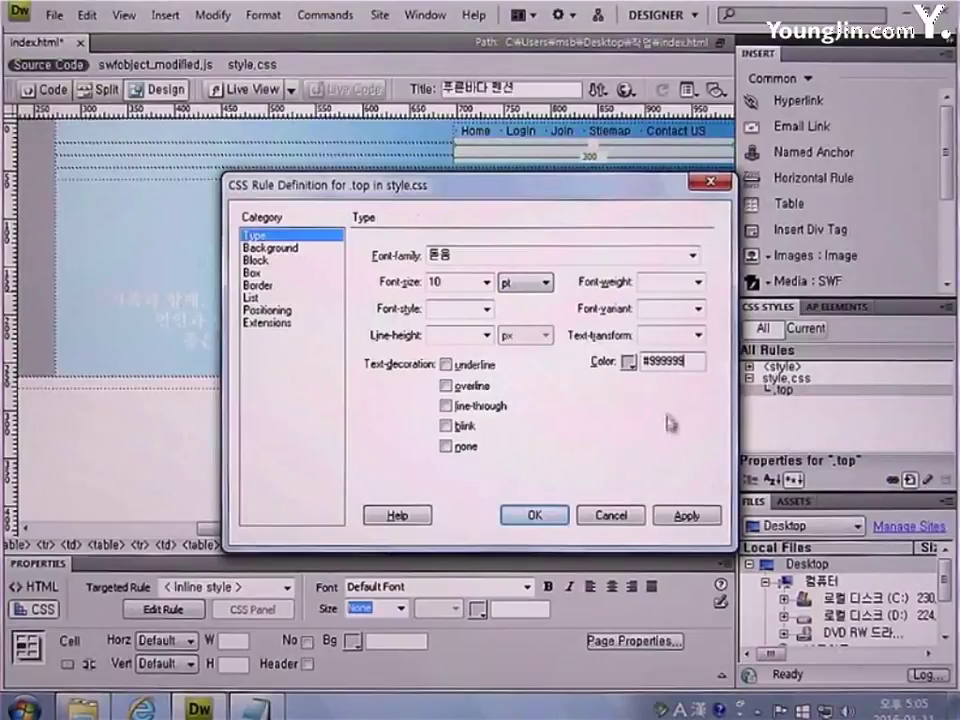
pyautogui.click(533, 514)
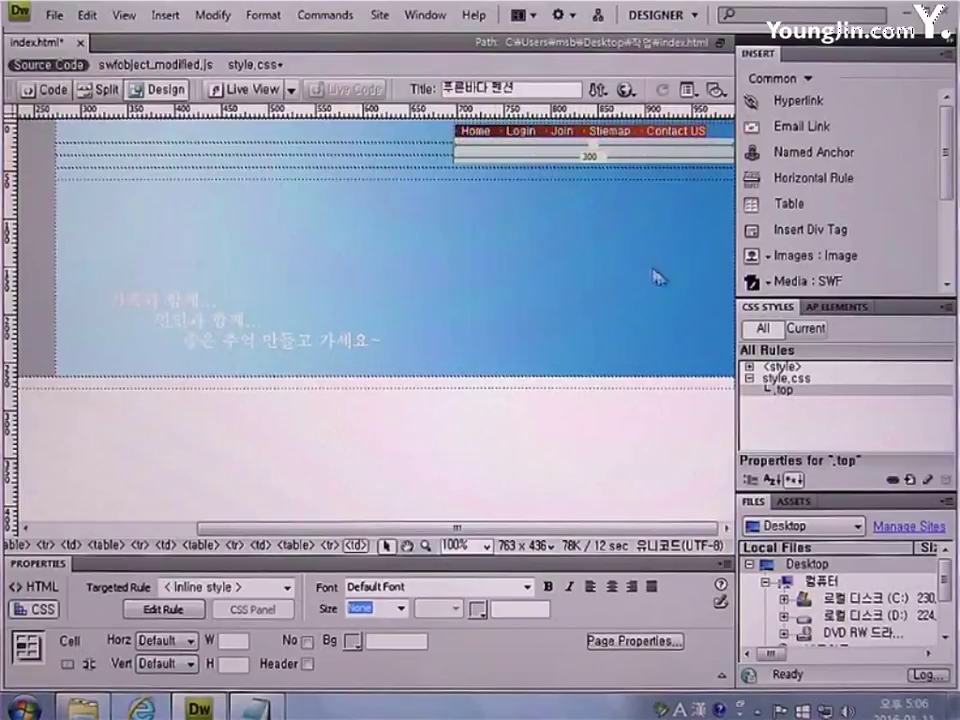
# Apply the .top class to the menu cell and show the HTML properties for the menu text
pyautogui.rightClick(789, 392)
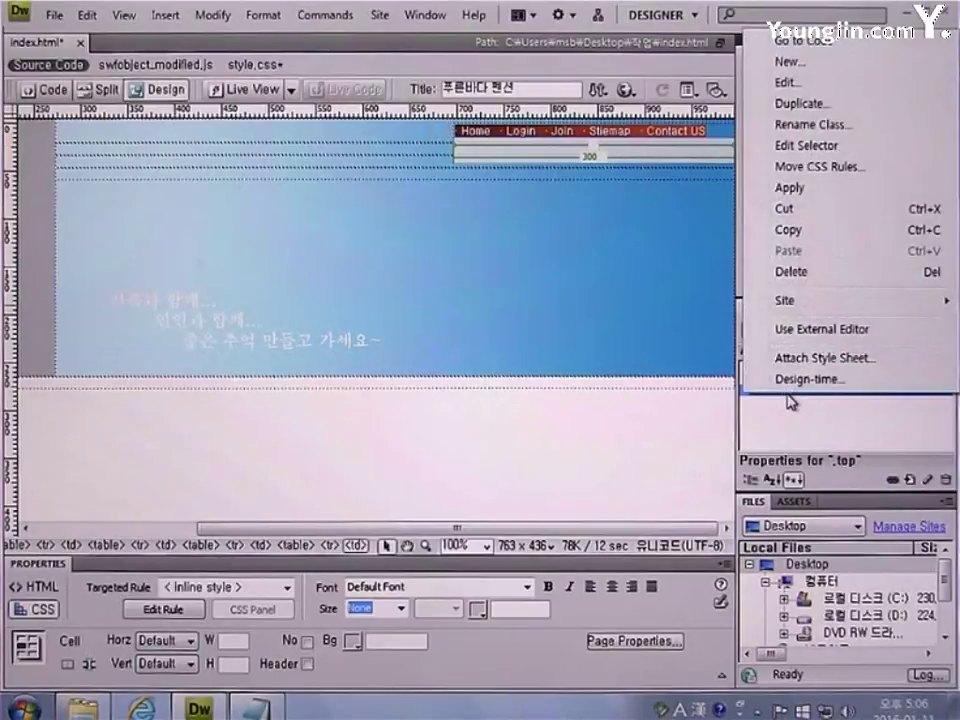
pyautogui.click(812, 185)
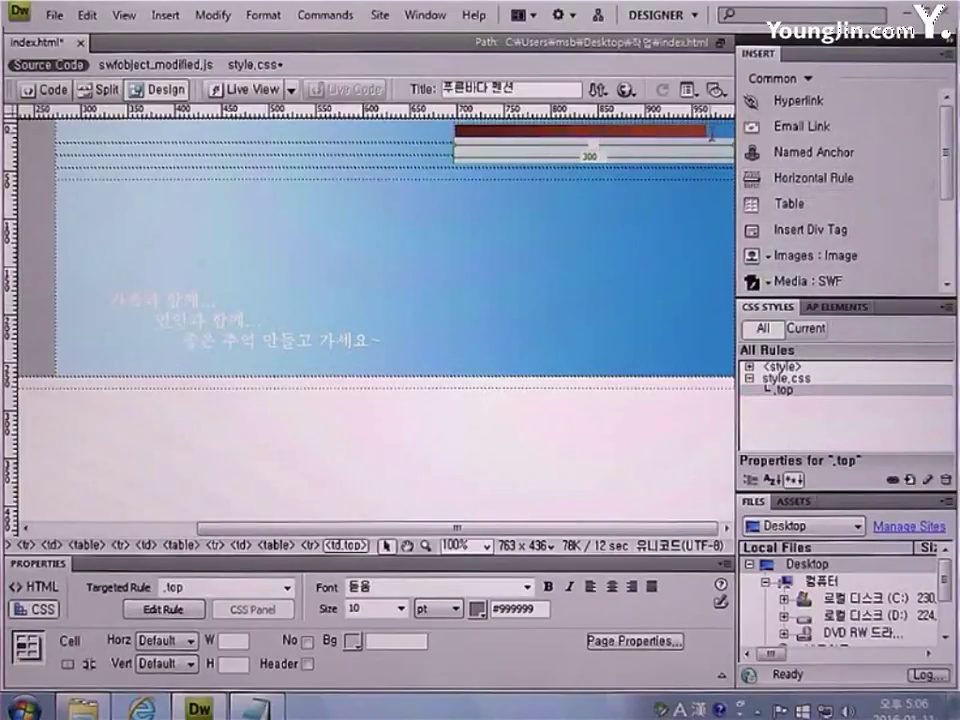
pyautogui.click(710, 131)
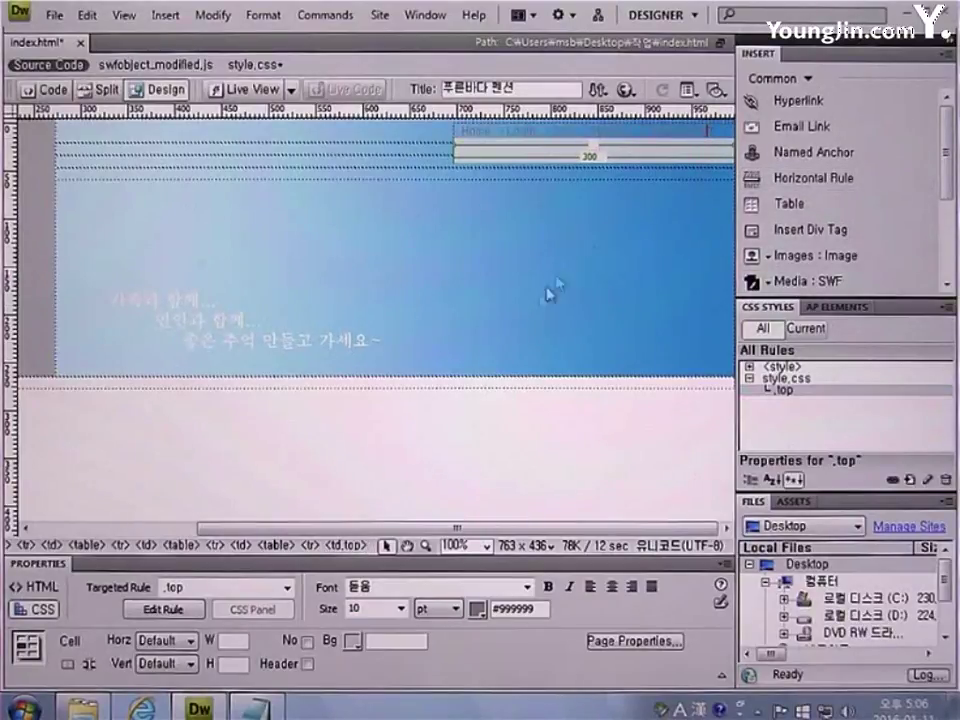
pyautogui.click(37, 588)
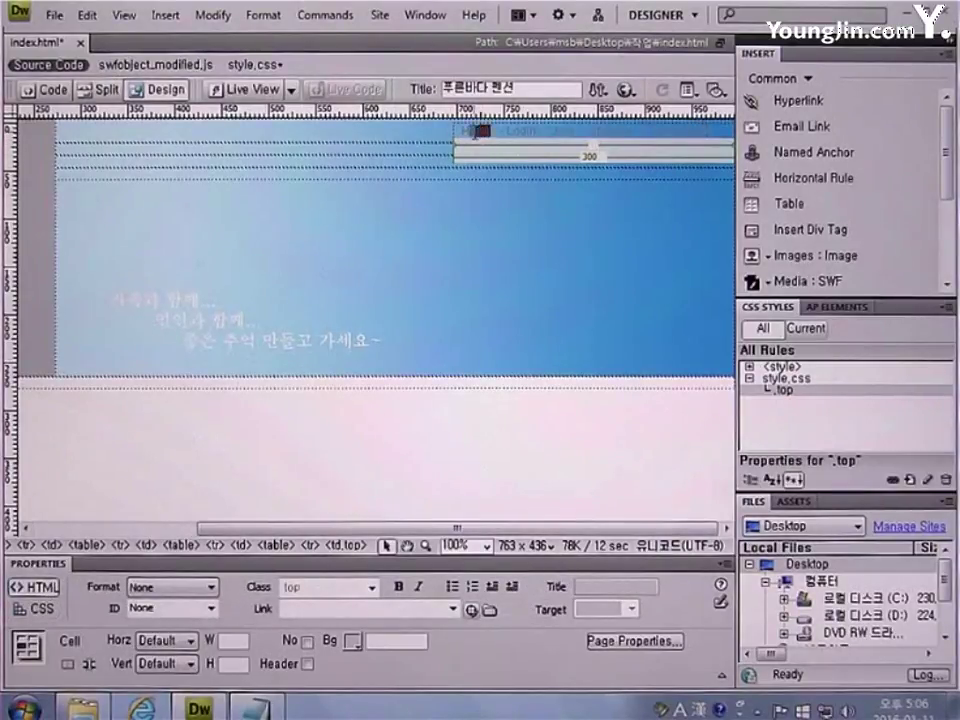
# Link the word Home in the top menu to # as a placeholder
pyautogui.moveTo(475, 131); pyautogui.dragTo(459, 137)
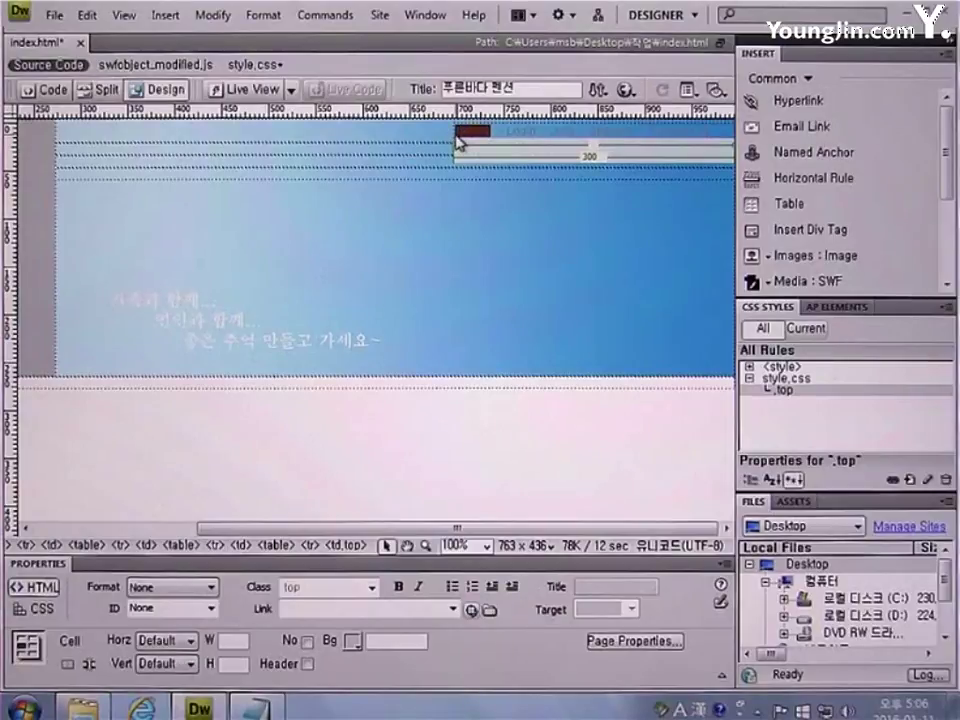
pyautogui.click(309, 606)
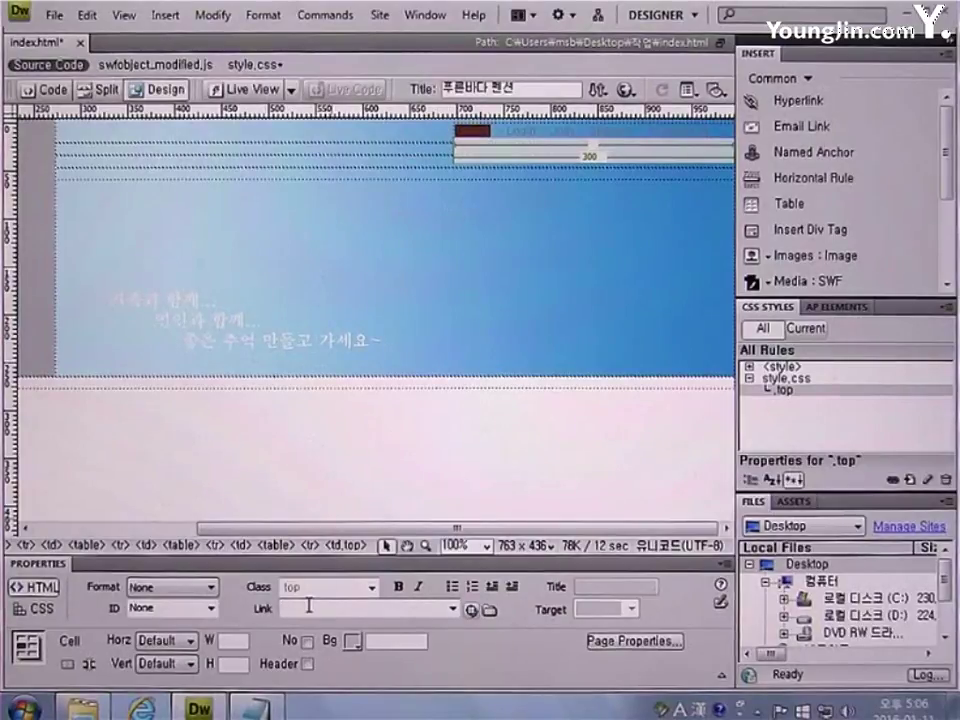
pyautogui.write('#')
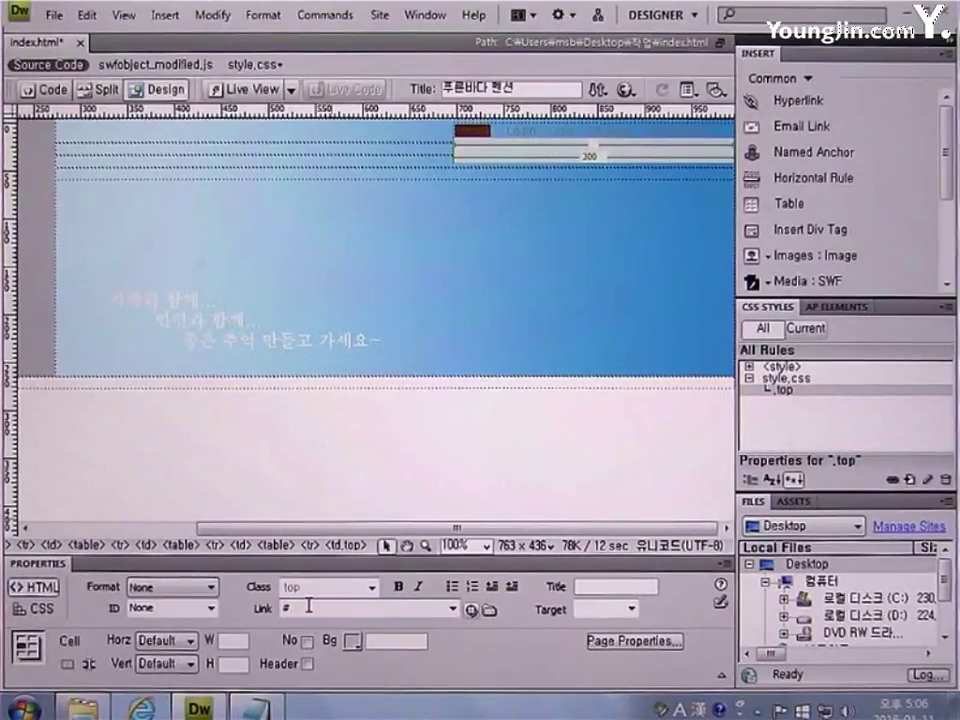
pyautogui.click(538, 128)
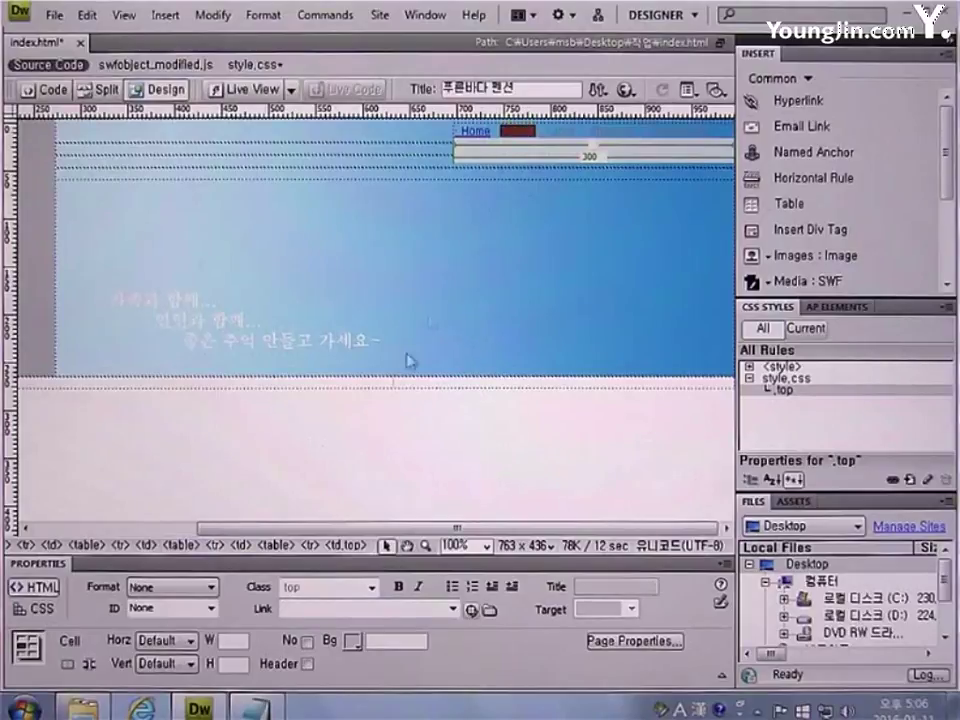
# Add # placeholder links to Login, Join and Sitemap in the top menu
pyautogui.click(294, 614)
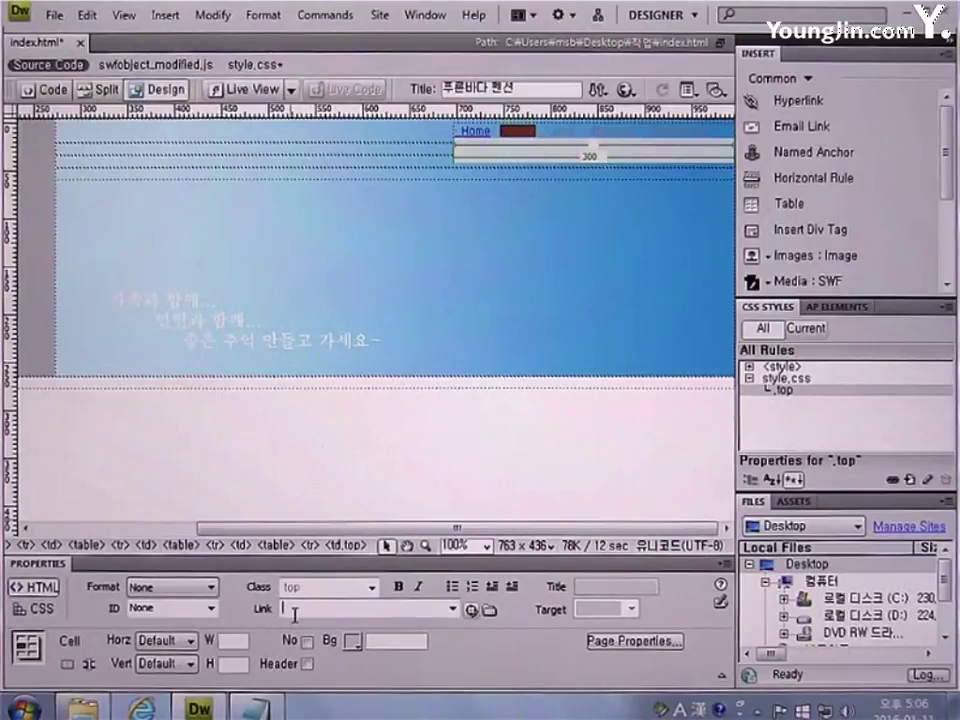
pyautogui.write('#')
pyautogui.click(498, 130)
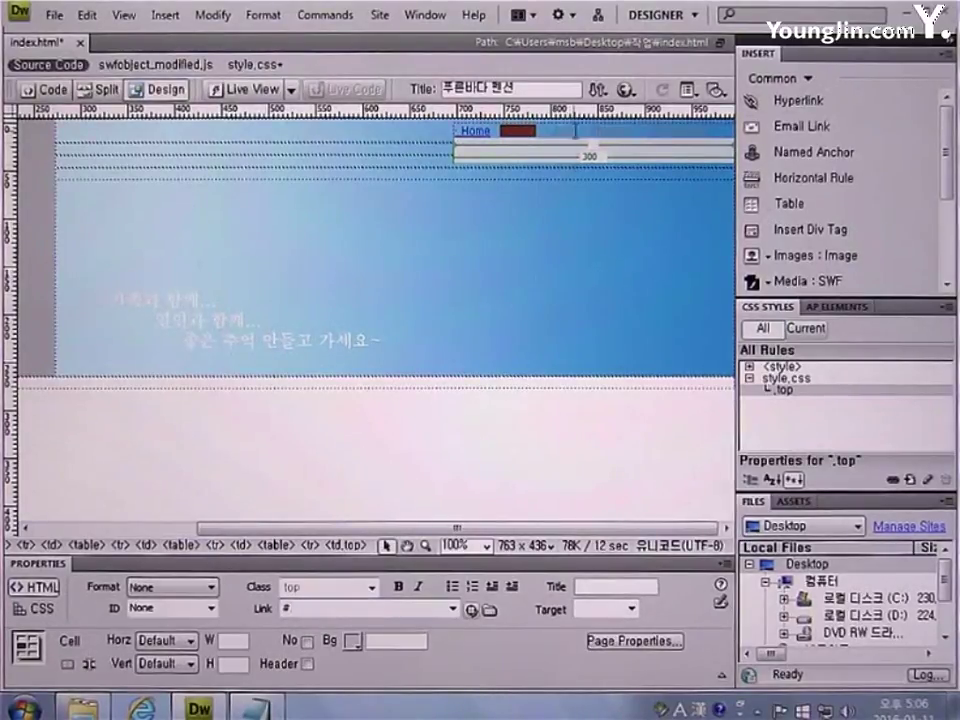
pyautogui.write('Login')
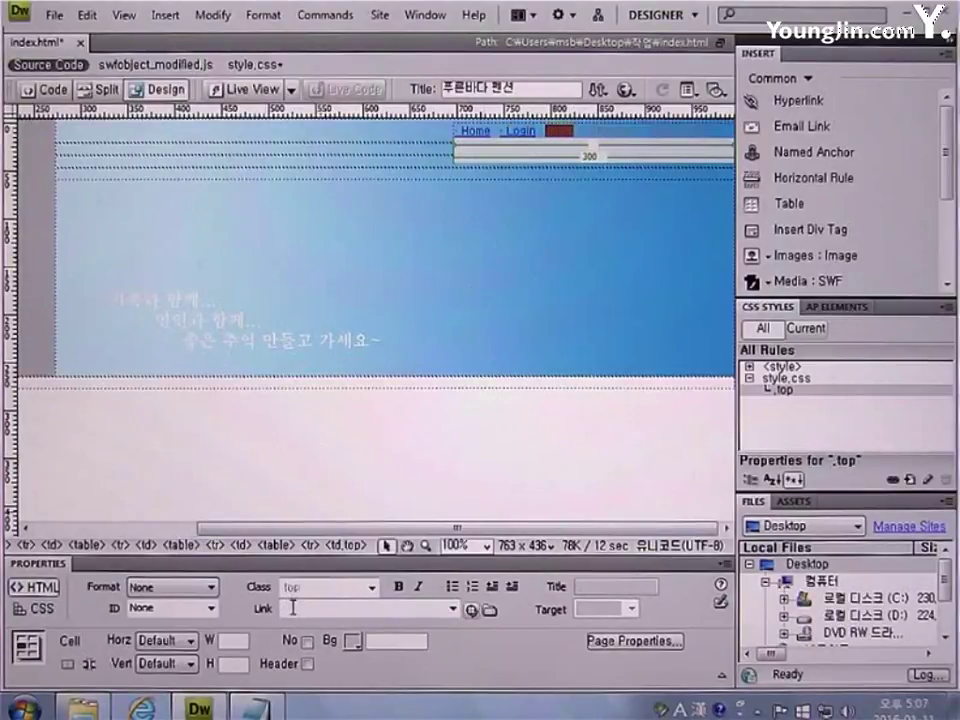
pyautogui.click(295, 608)
pyautogui.write('#')
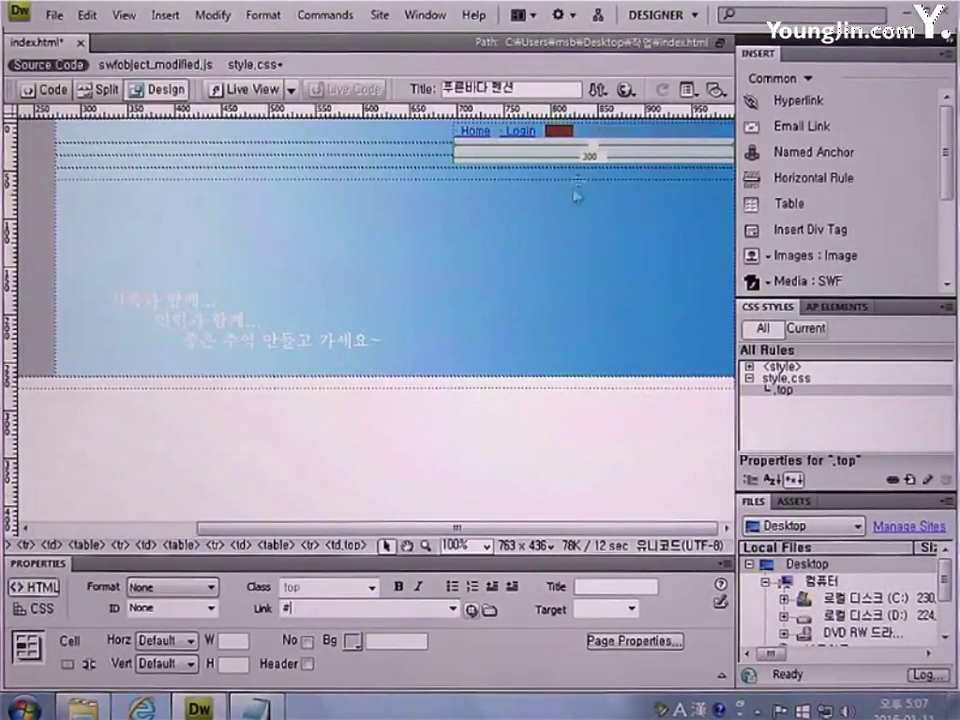
pyautogui.click(628, 134)
pyautogui.write(': Join')
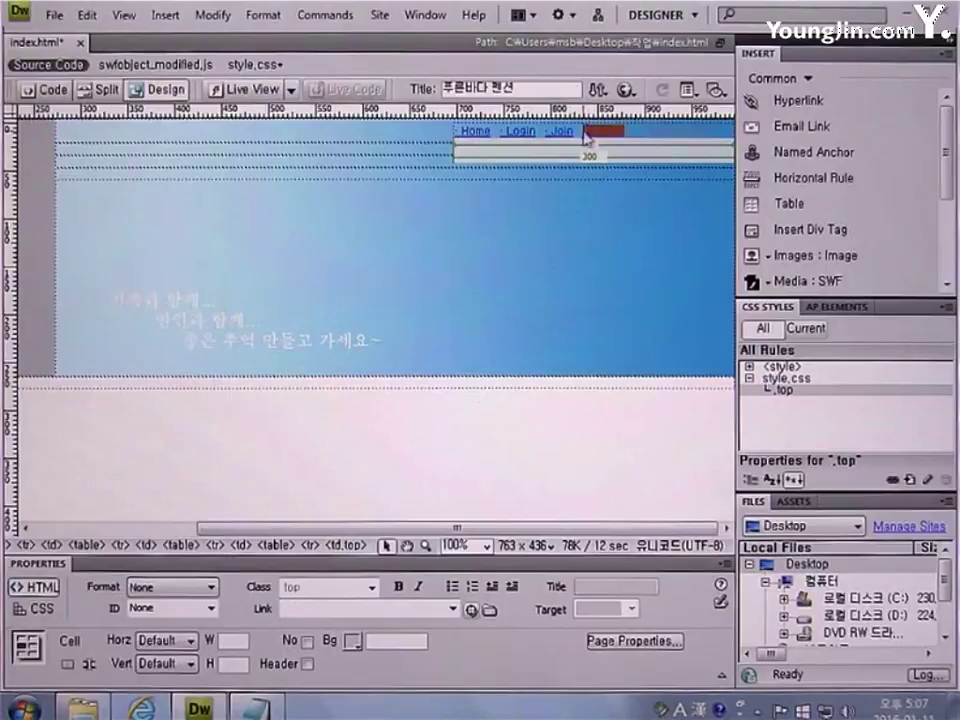
pyautogui.write('#')
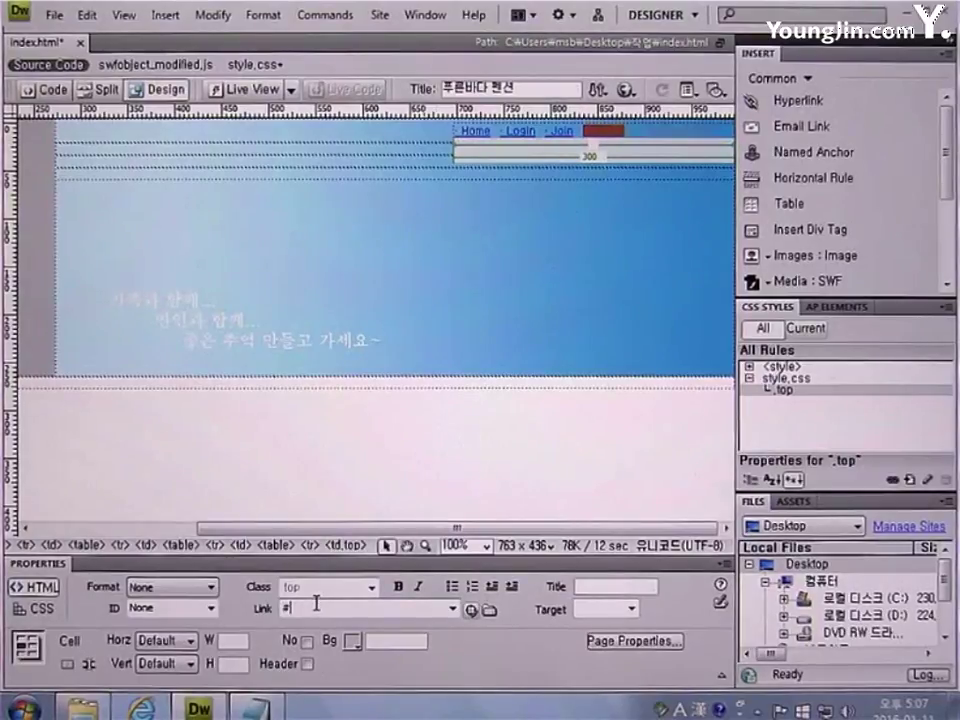
pyautogui.press('Return')
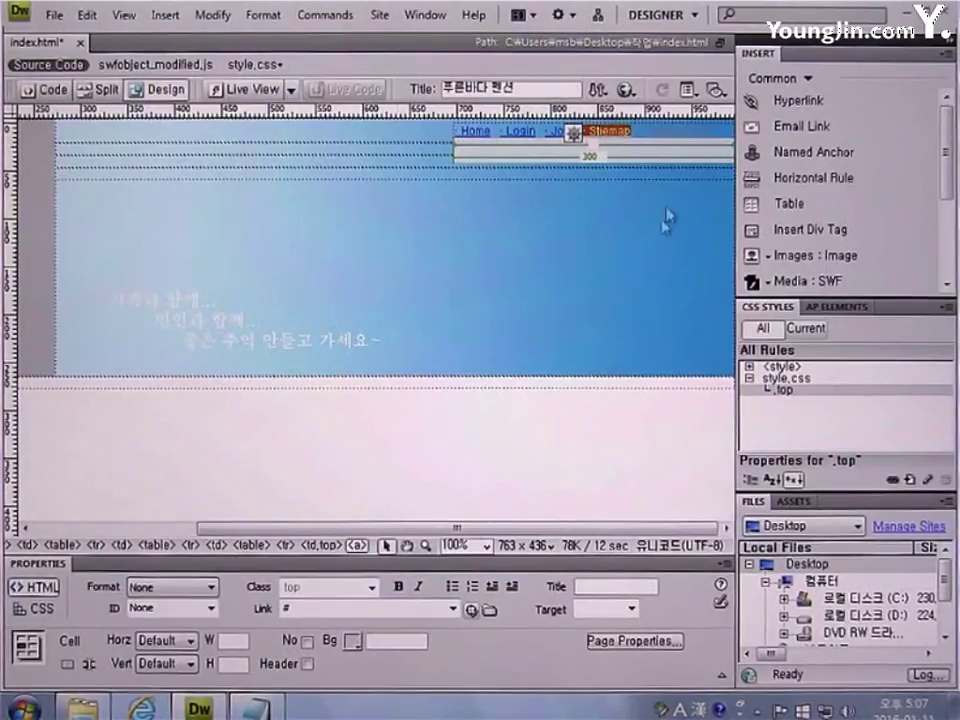
pyautogui.click(573, 133)
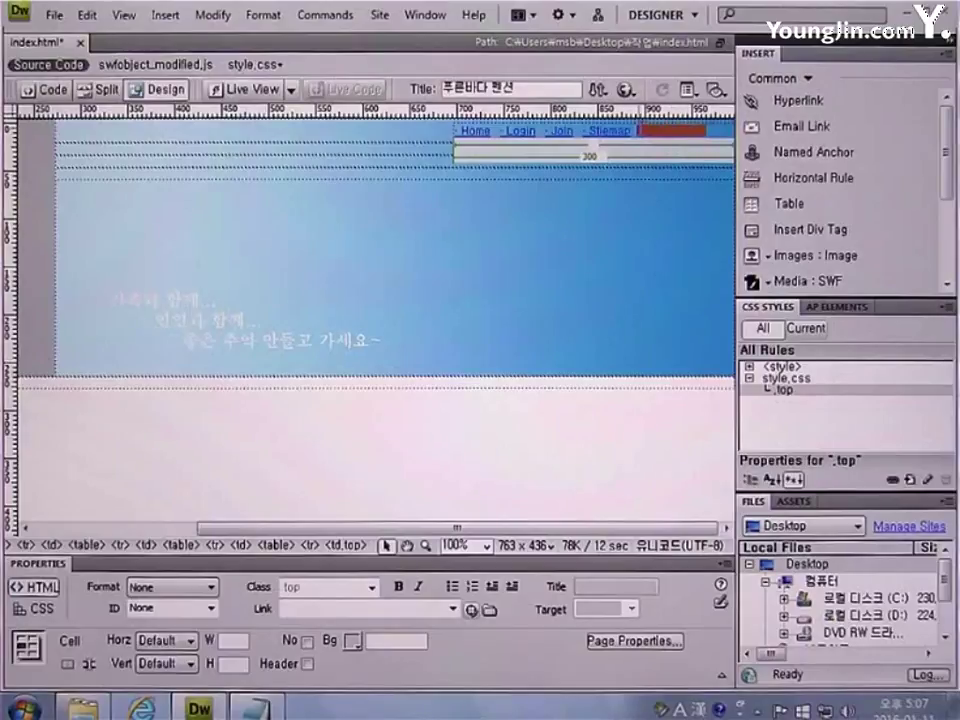
# Insert a 'Contact US' e-mail link pointing to the webmaster's address at the menu end
pyautogui.click(790, 126)
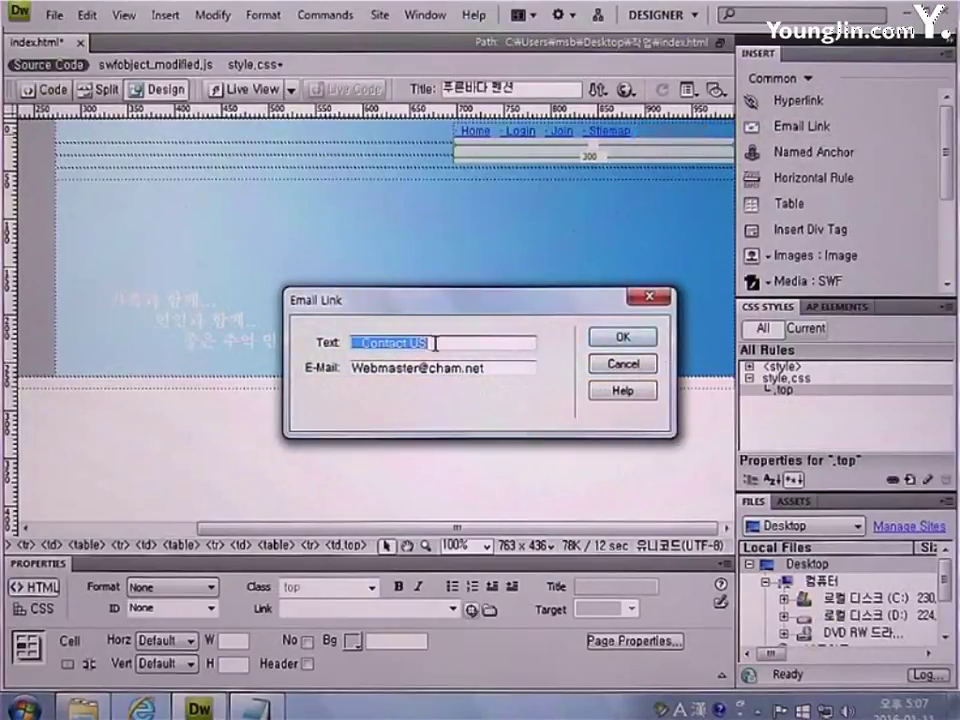
pyautogui.moveTo(435, 344); pyautogui.dragTo(332, 347)
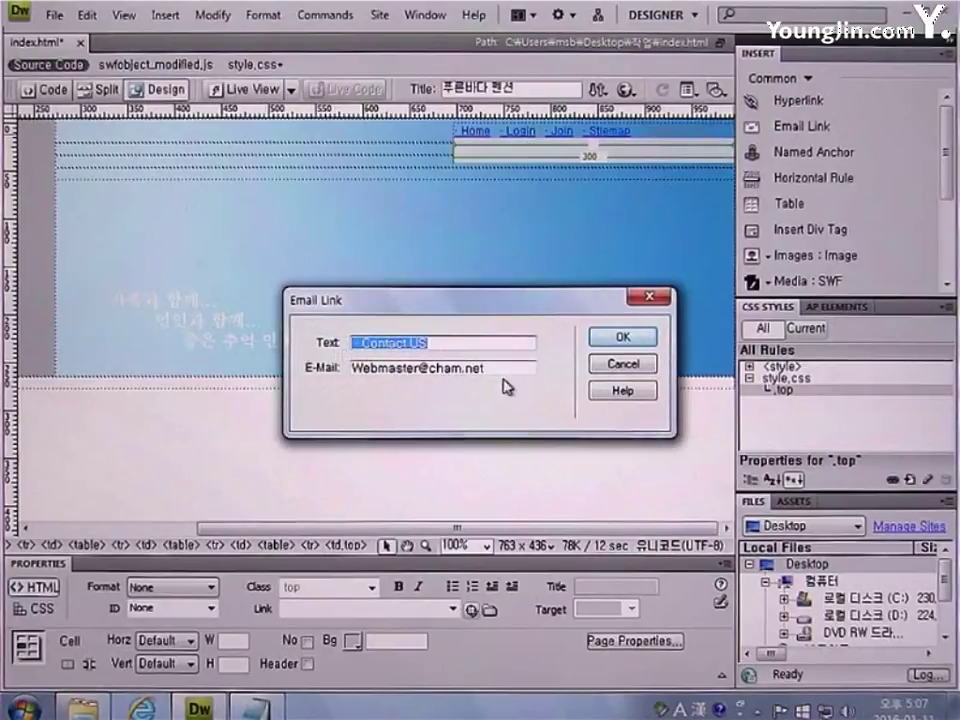
pyautogui.moveTo(505, 370); pyautogui.dragTo(322, 371)
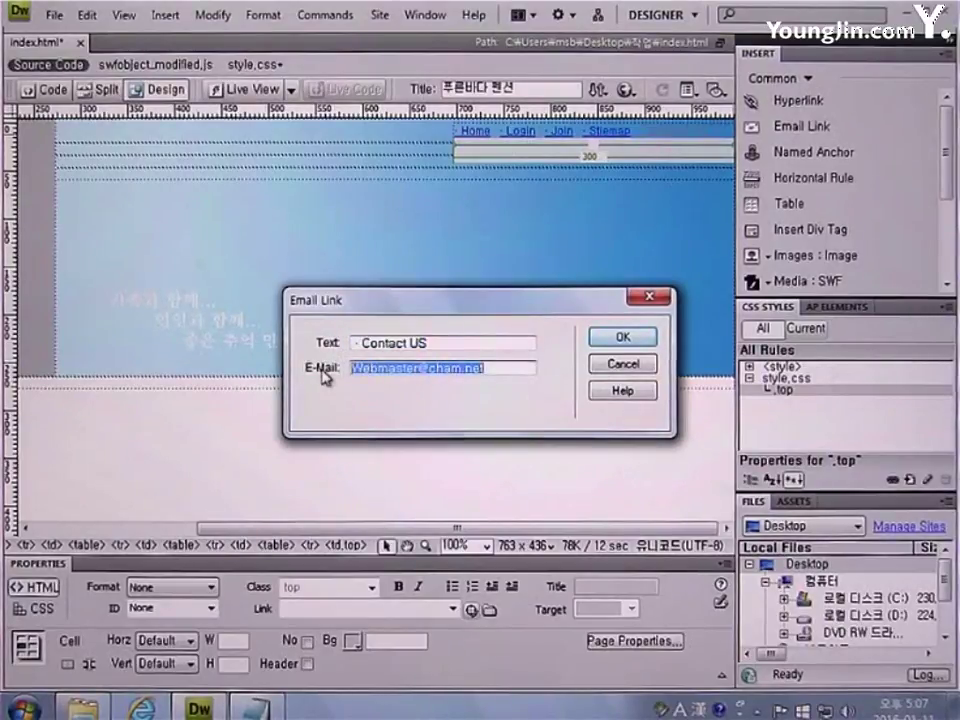
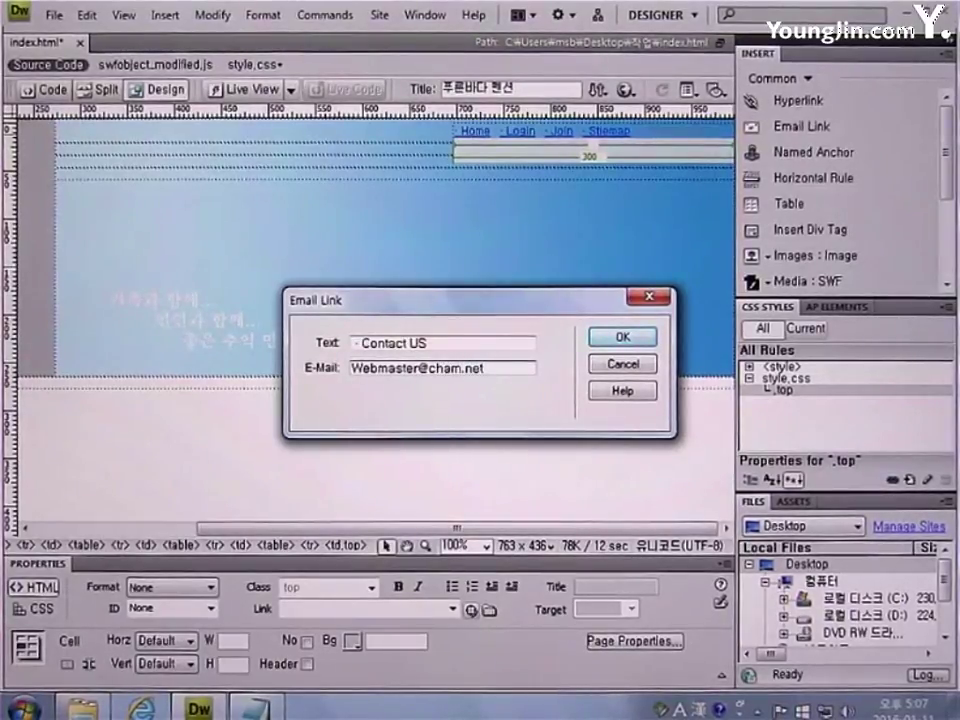
pyautogui.click(616, 337)
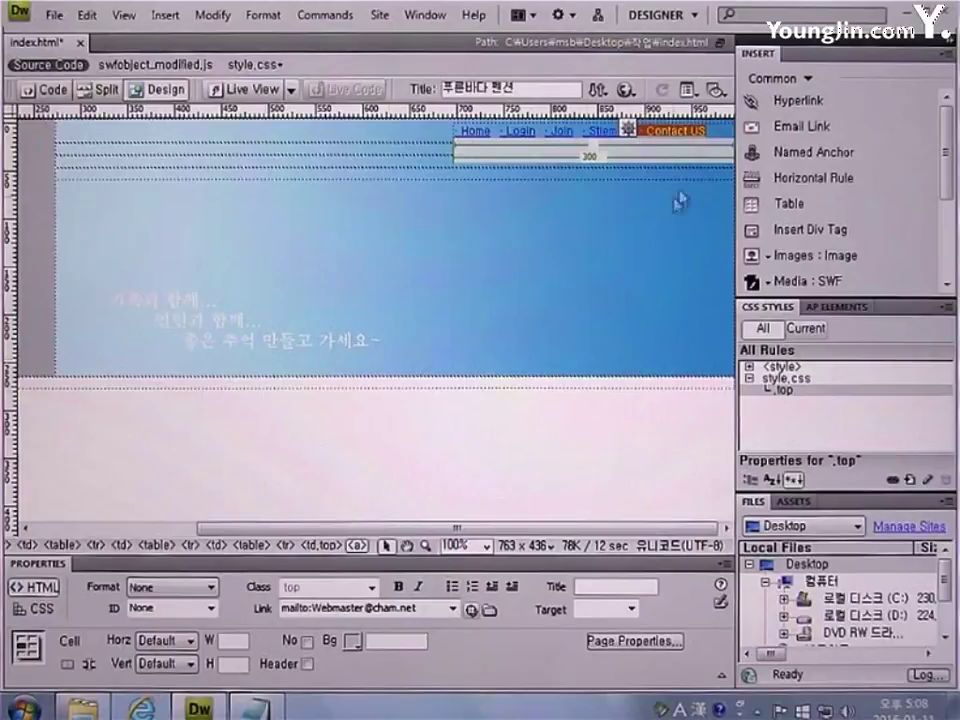
pyautogui.click(713, 133)
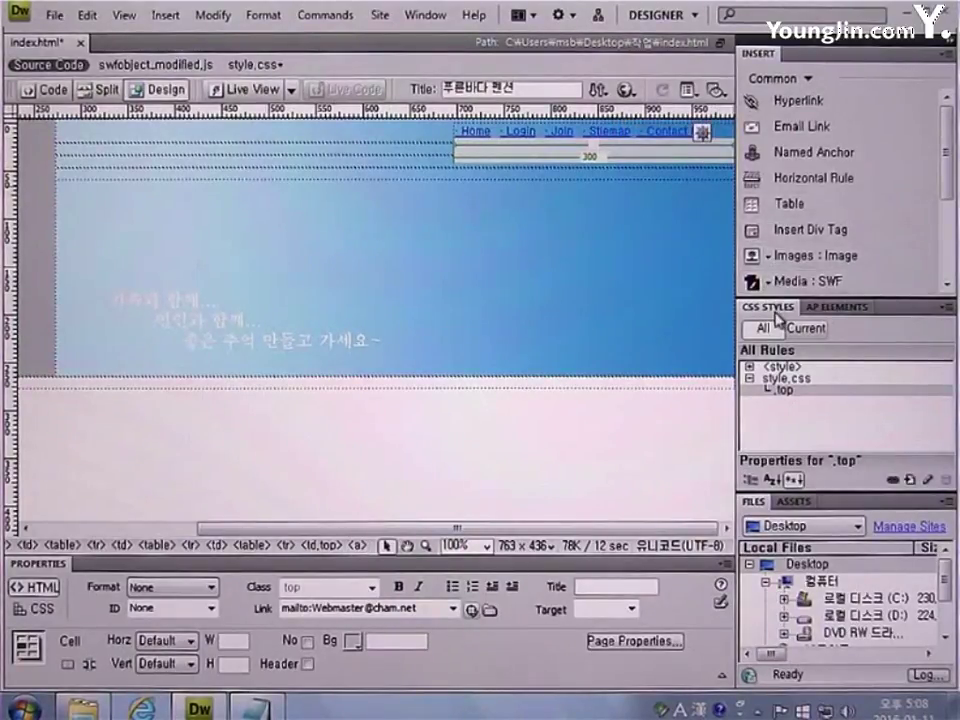
# Create a new compound a:link CSS rule in style.css
pyautogui.click(910, 481)
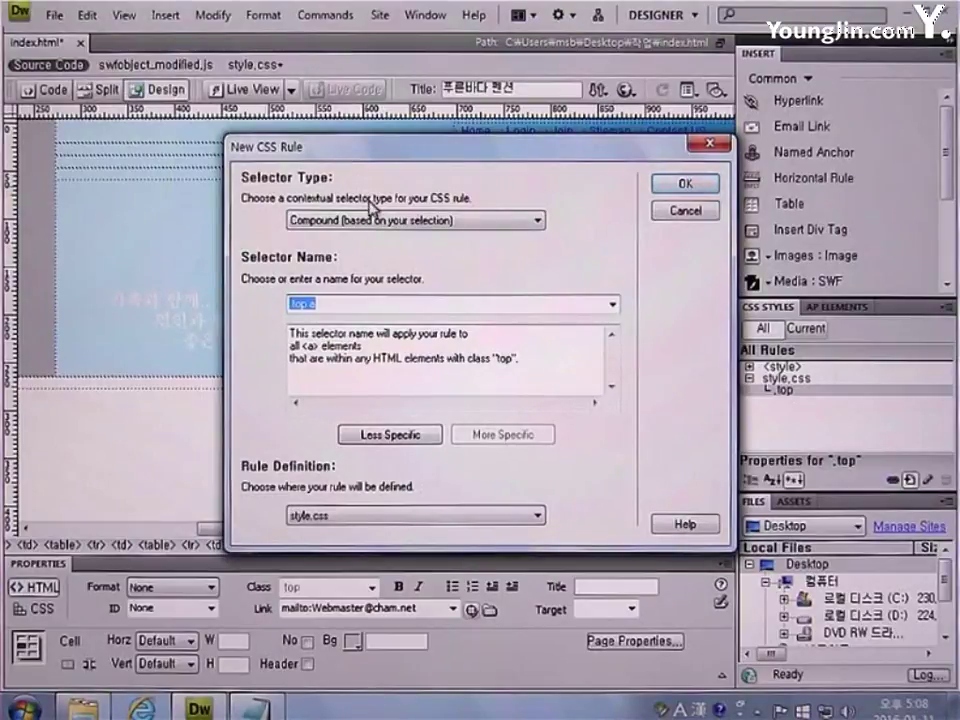
pyautogui.click(330, 219)
pyautogui.click(345, 275)
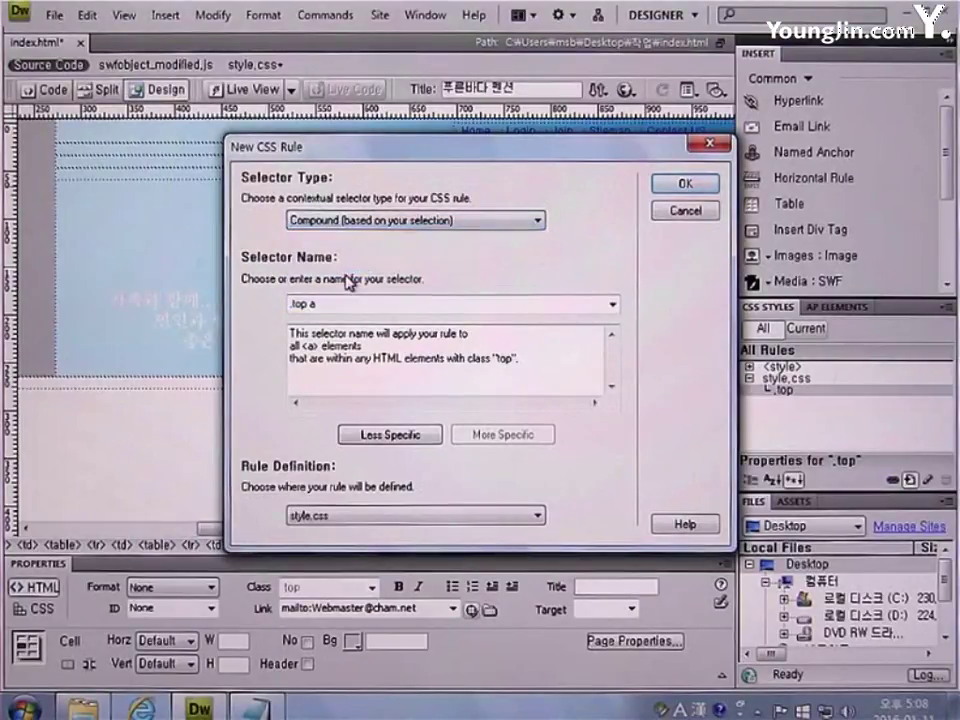
pyautogui.moveTo(289, 303); pyautogui.dragTo(618, 312)
pyautogui.click(613, 303)
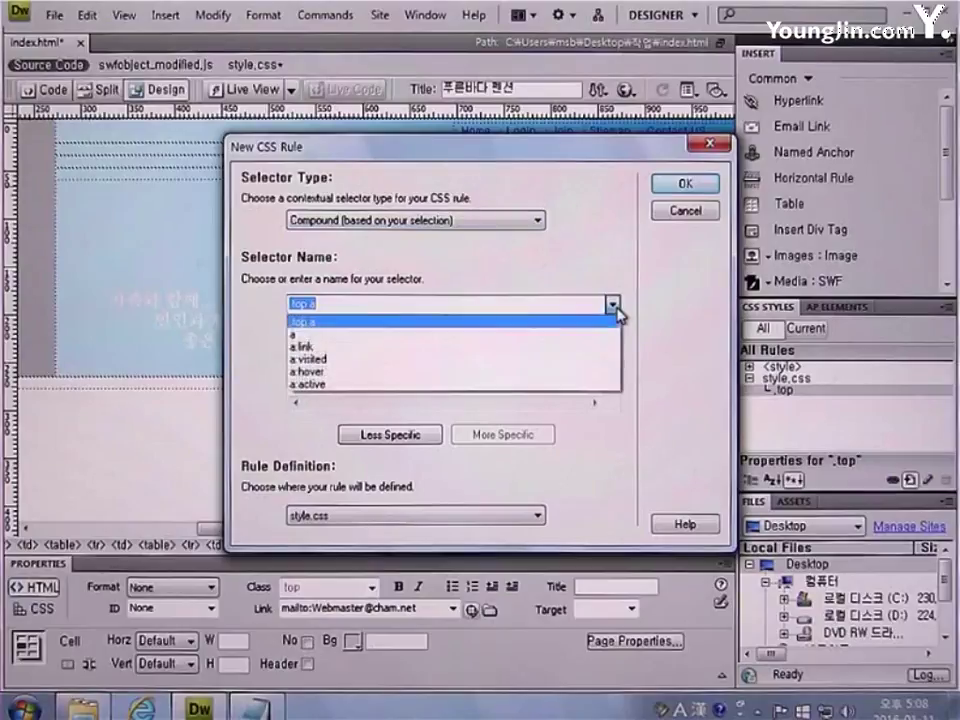
pyautogui.click(565, 348)
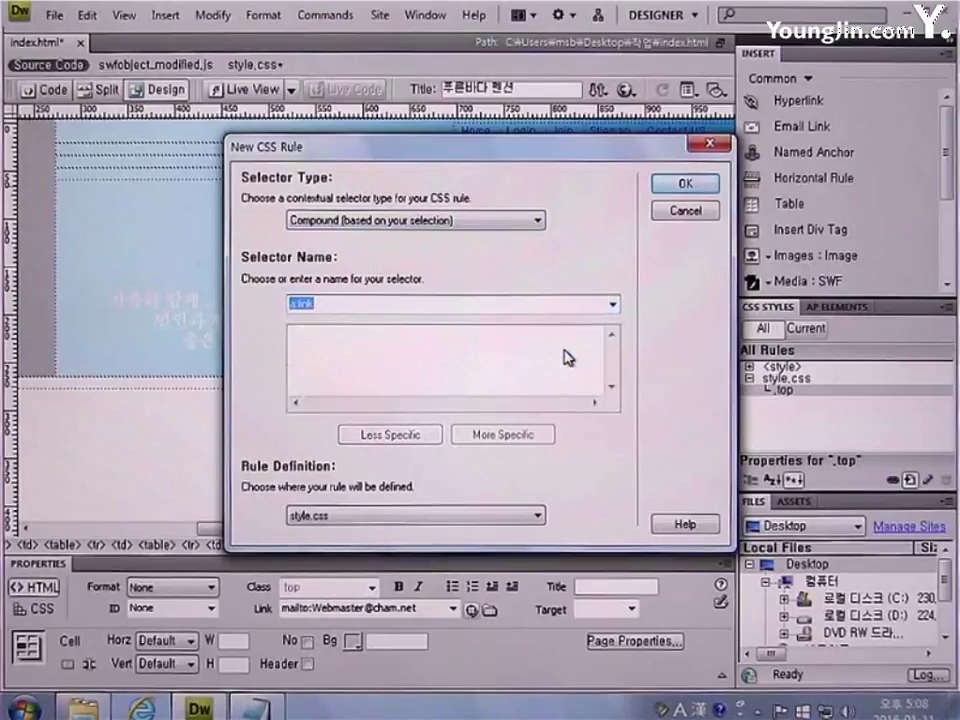
pyautogui.click(685, 184)
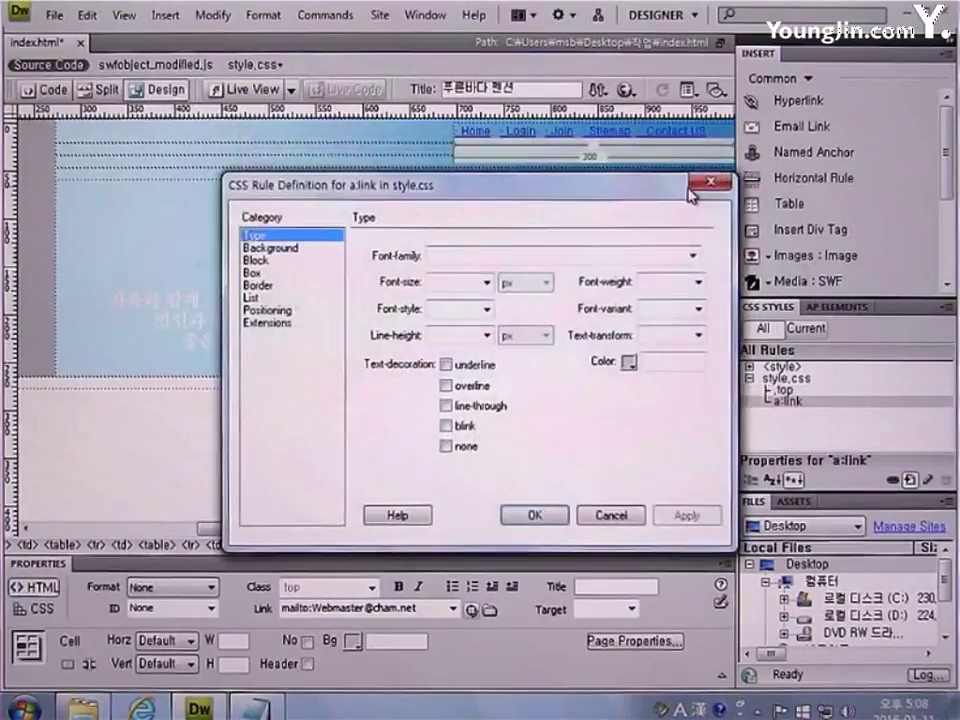
# Set a:link to 돋움, size 11, 160% line height, #333333 and no underline
pyautogui.click(692, 257)
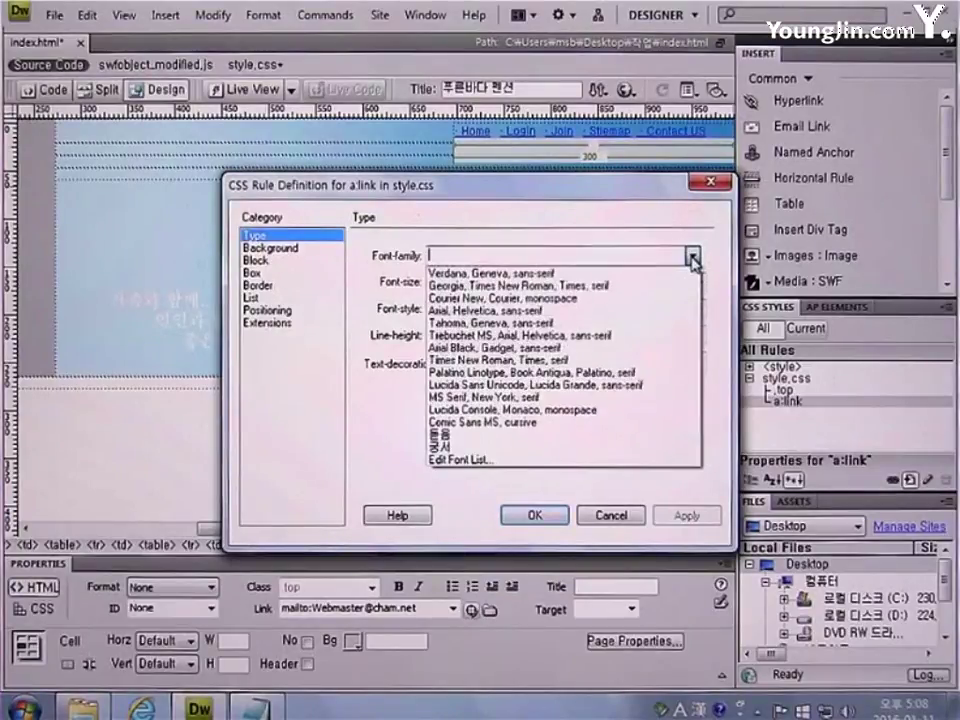
pyautogui.click(649, 436)
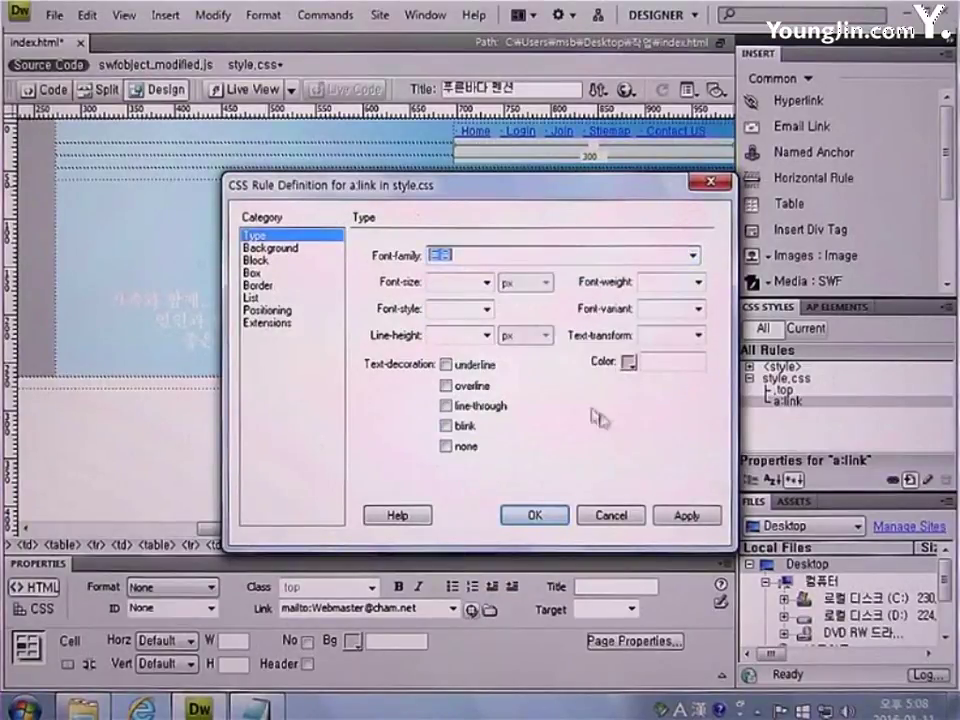
pyautogui.write('돋움')
pyautogui.click(473, 284)
pyautogui.write('11')
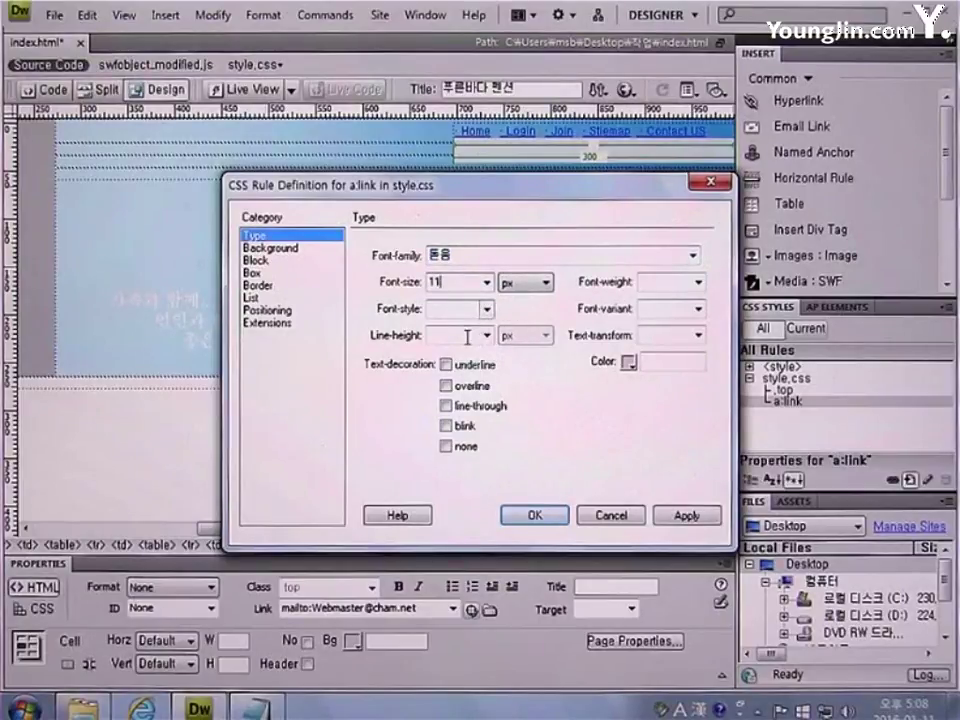
pyautogui.click(466, 337)
pyautogui.write('160')
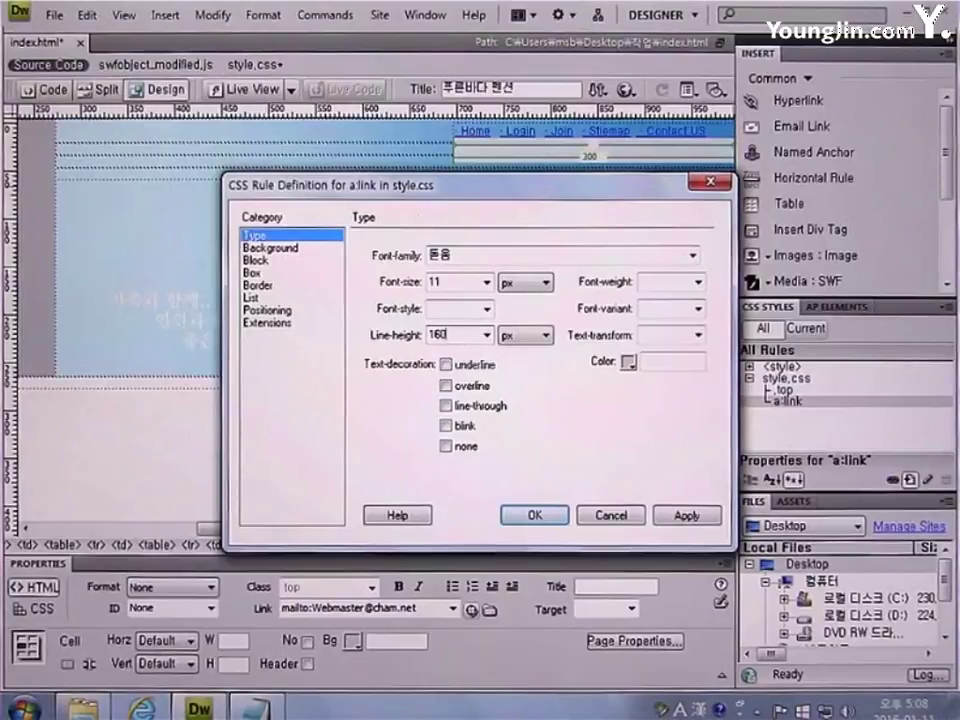
pyautogui.click(525, 340)
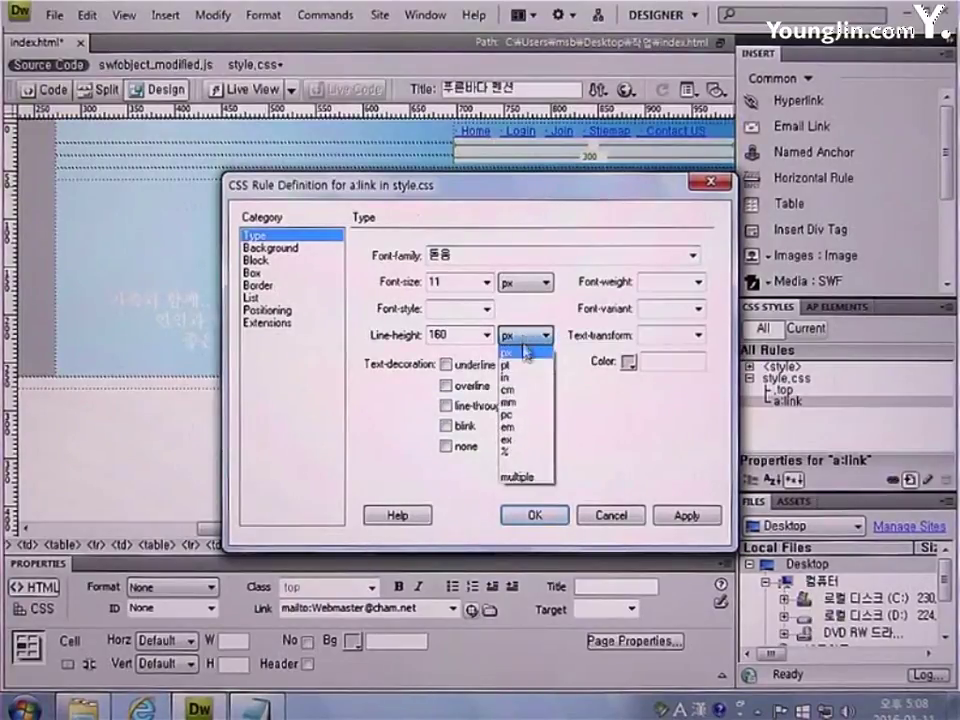
pyautogui.click(527, 455)
pyautogui.click(680, 368)
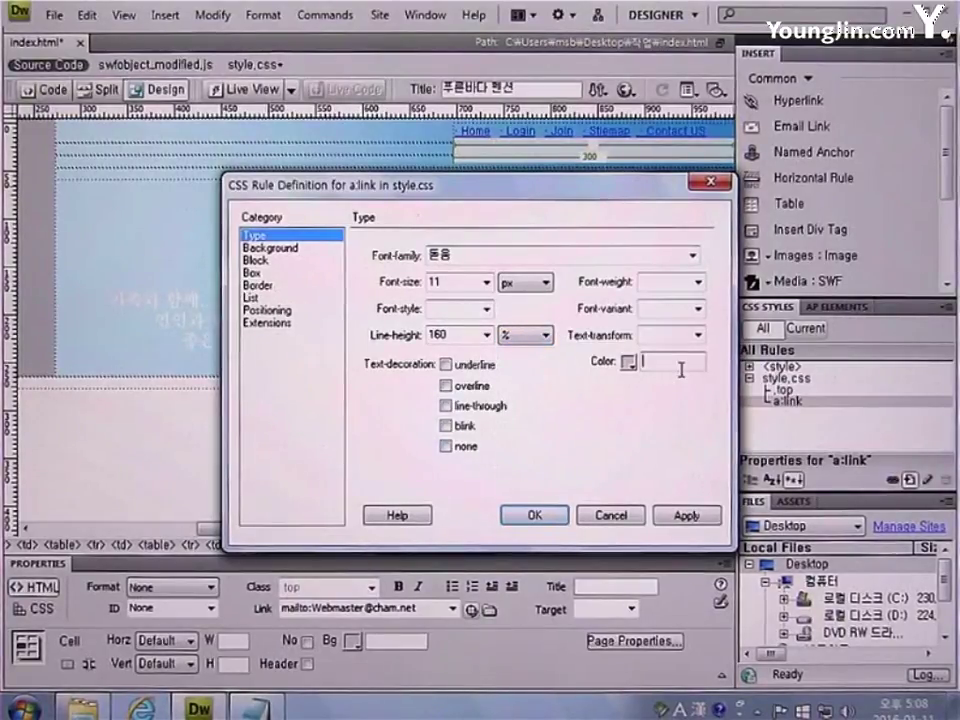
pyautogui.write('#33')
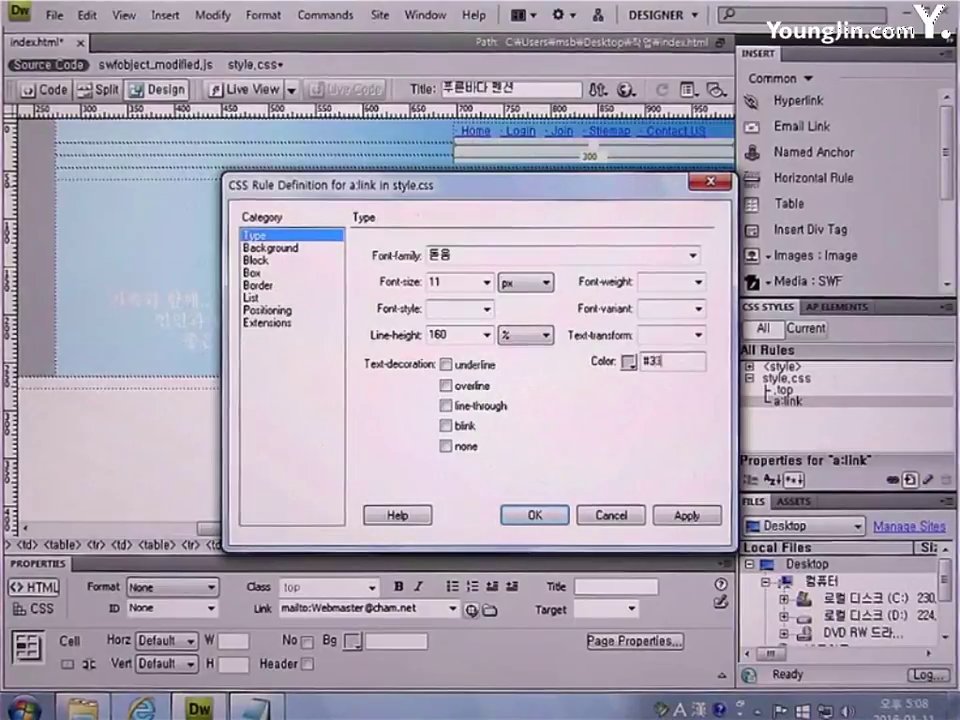
pyautogui.write('3333')
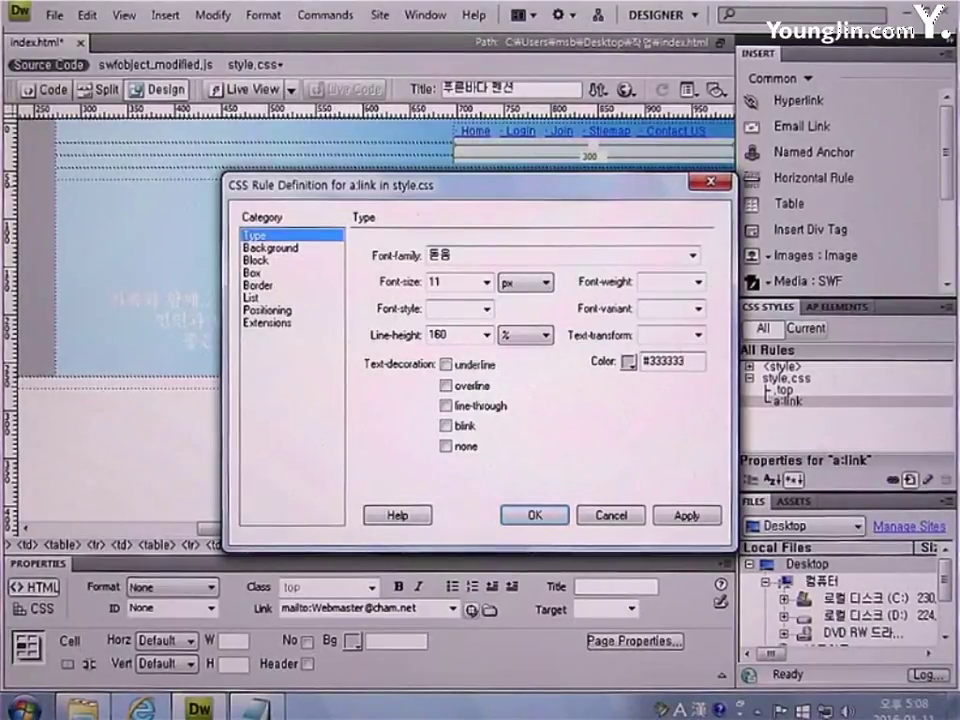
pyautogui.click(466, 448)
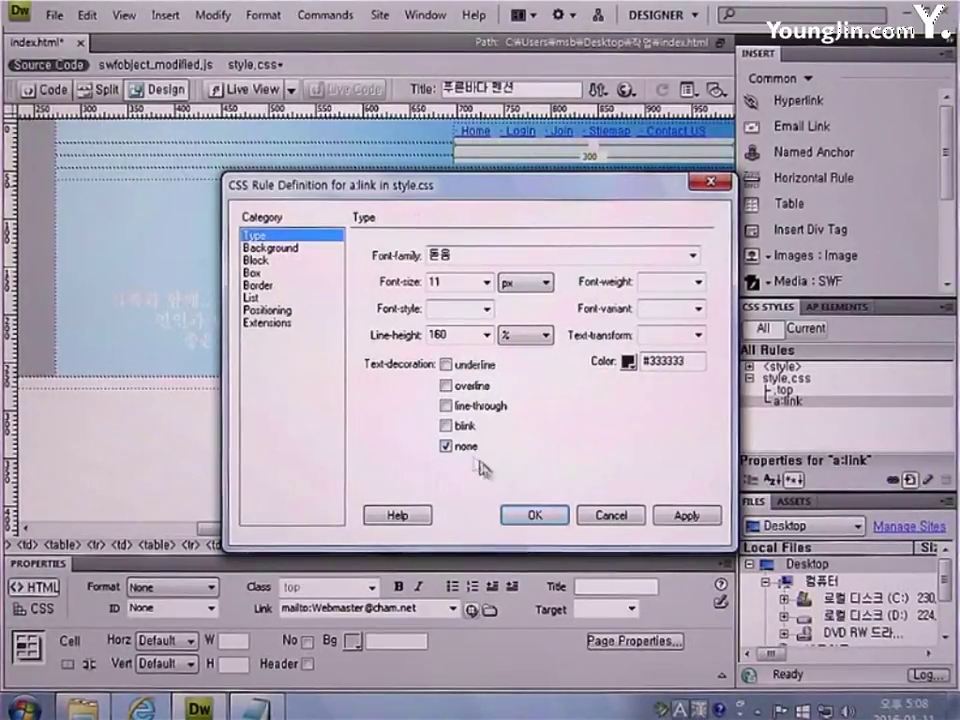
pyautogui.click(536, 519)
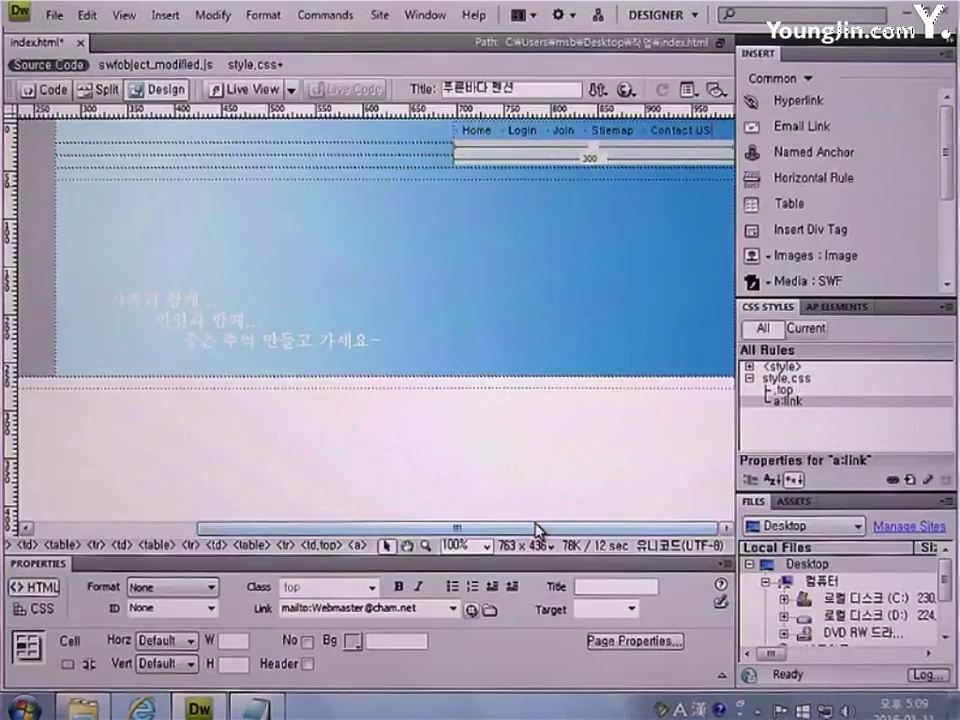
# Create a new compound a:active CSS rule in style.css
pyautogui.click(908, 480)
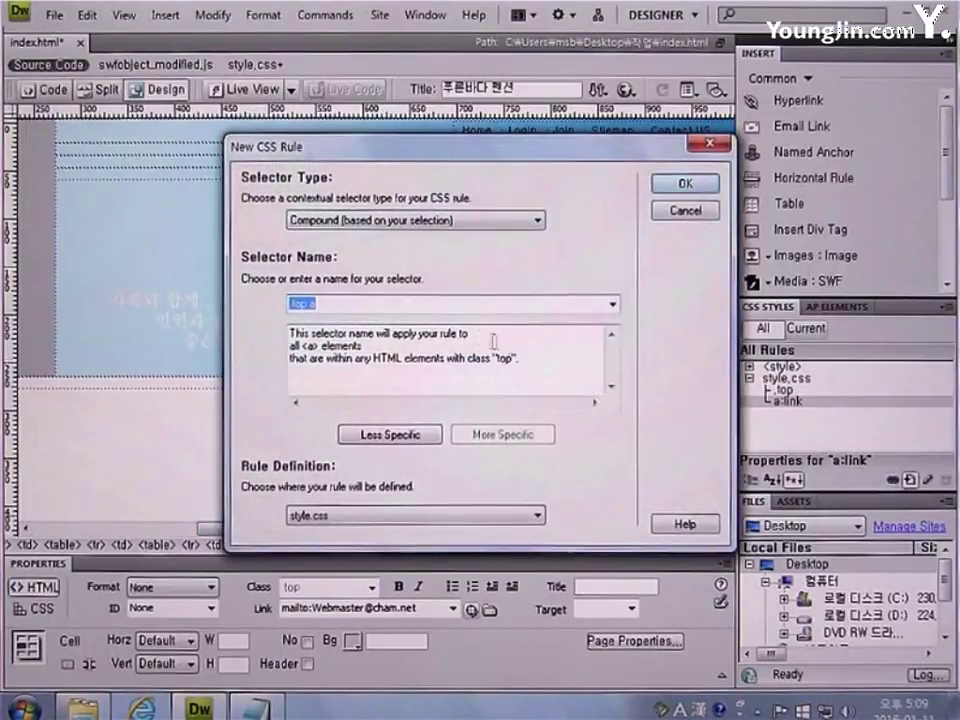
pyautogui.click(300, 219)
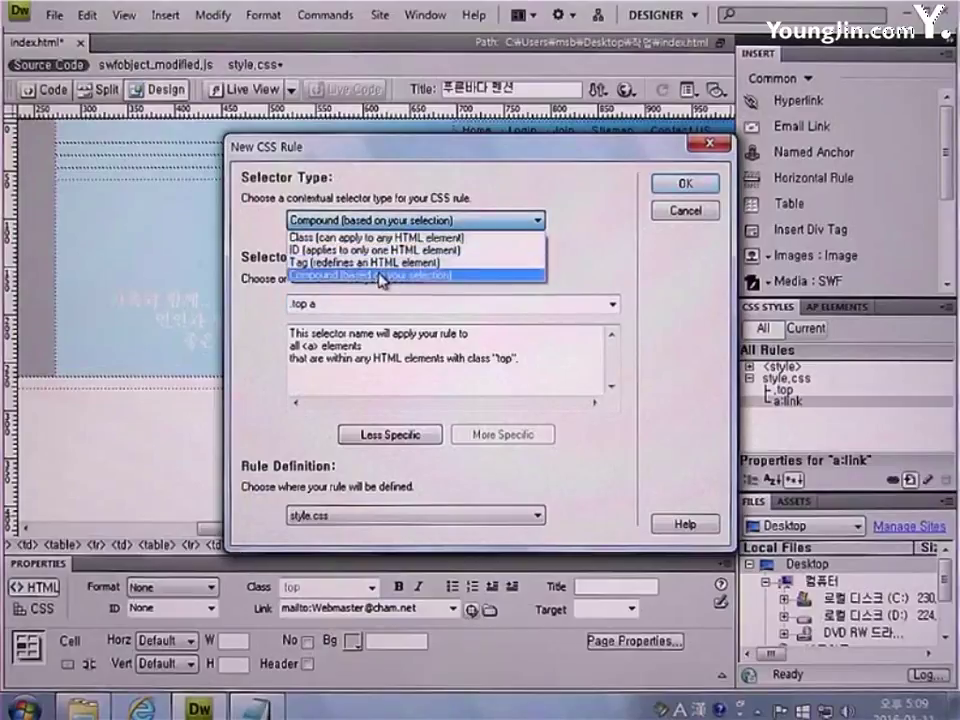
pyautogui.click(300, 274)
pyautogui.click(612, 305)
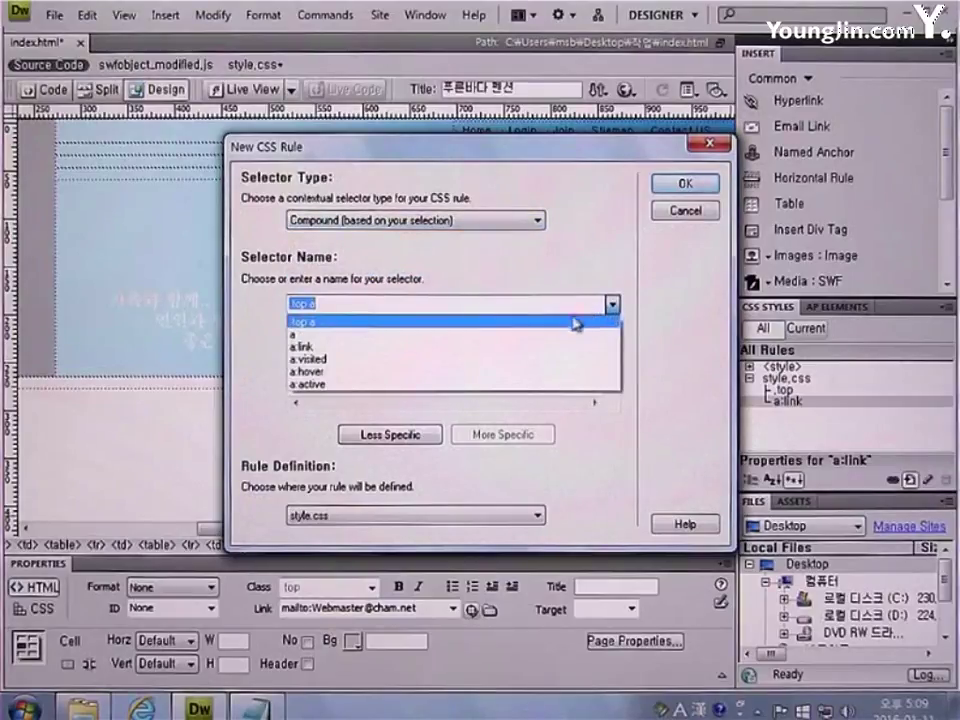
pyautogui.click(546, 384)
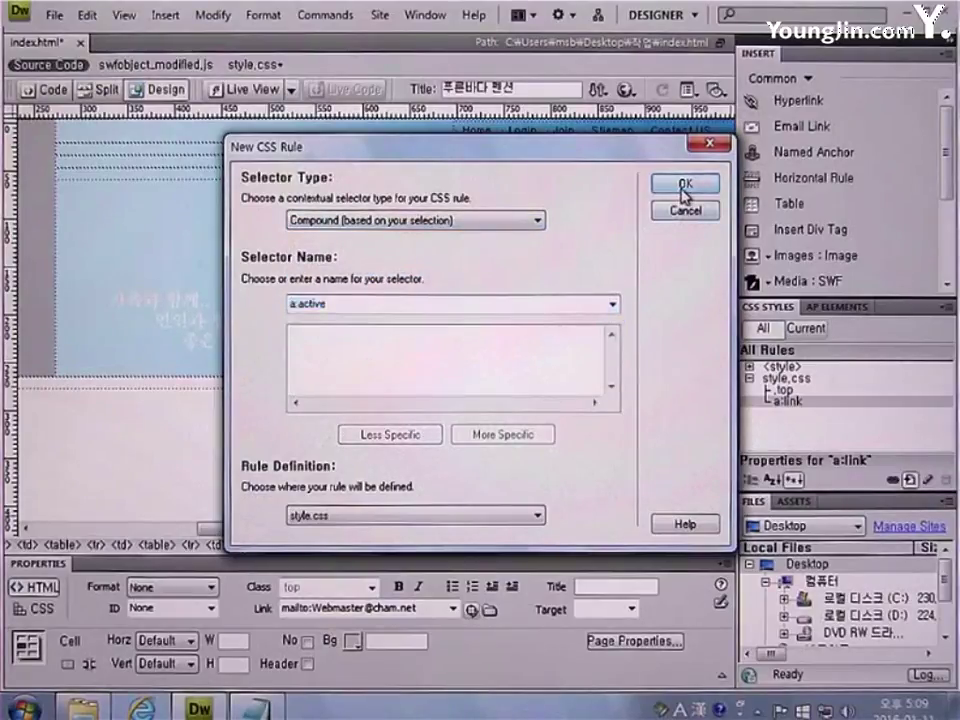
pyautogui.click(685, 185)
# Set a:active to the Korean font, 11 px, 160% line height, #6699CC and no underline
pyautogui.click(692, 255)
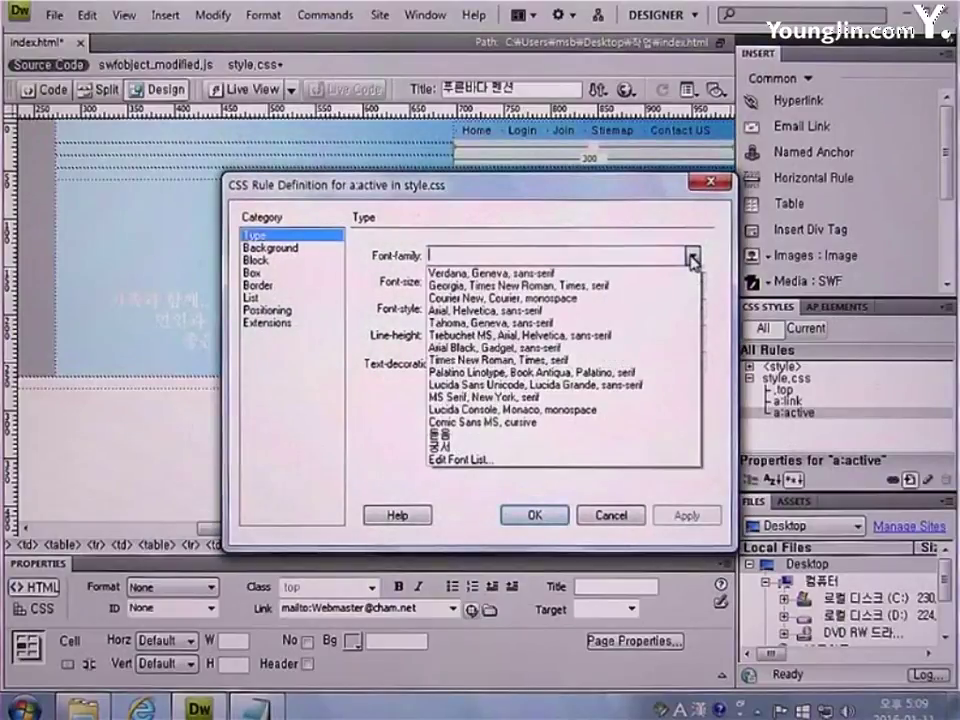
pyautogui.click(632, 435)
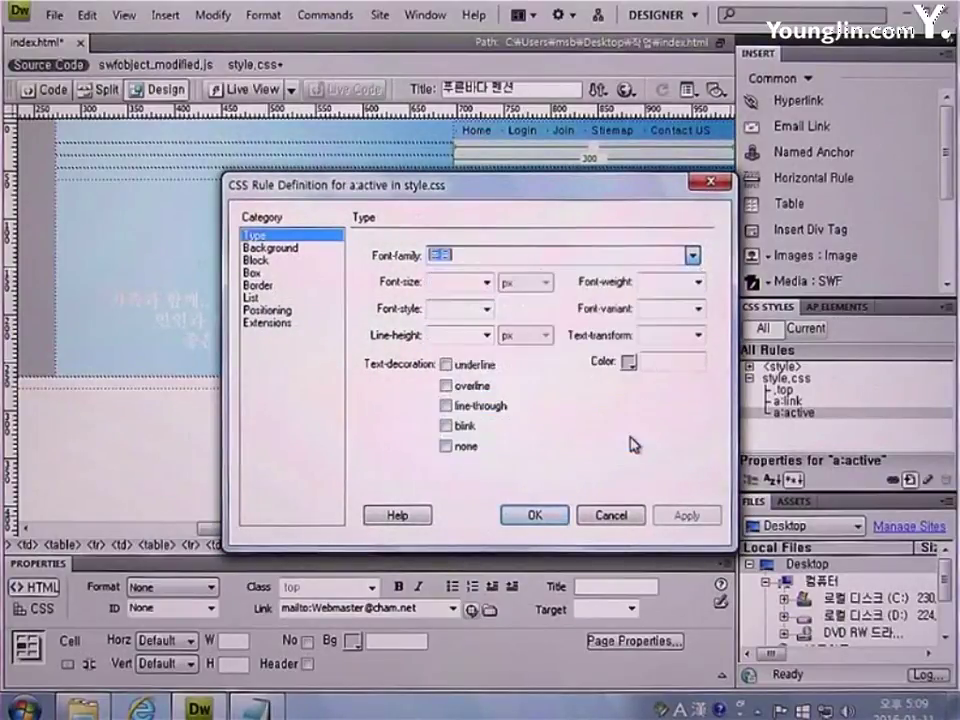
pyautogui.write('11')
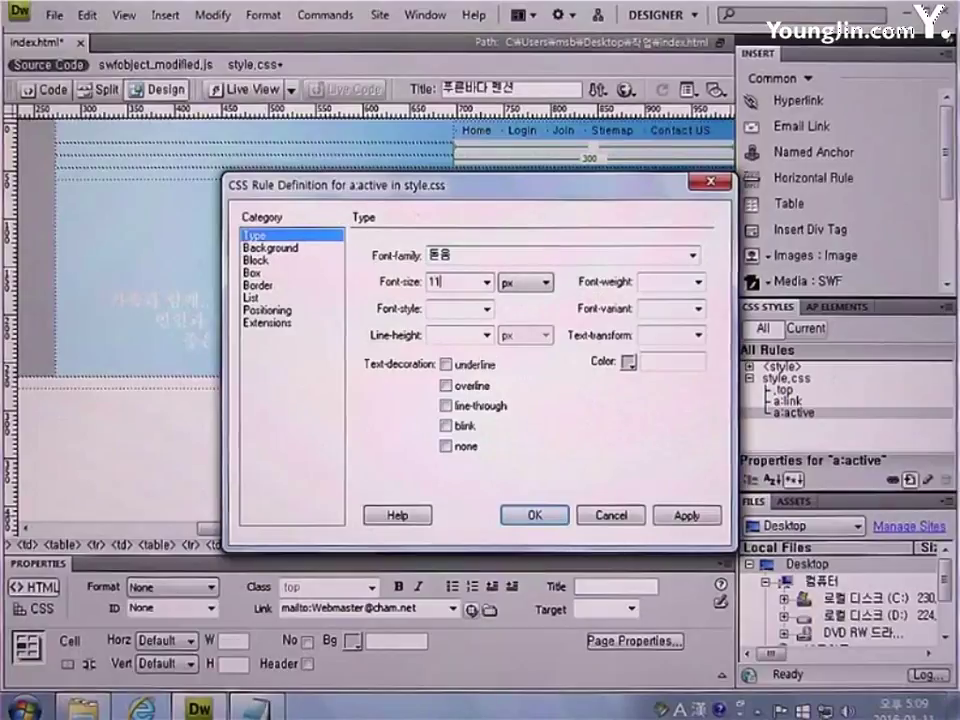
pyautogui.write('160')
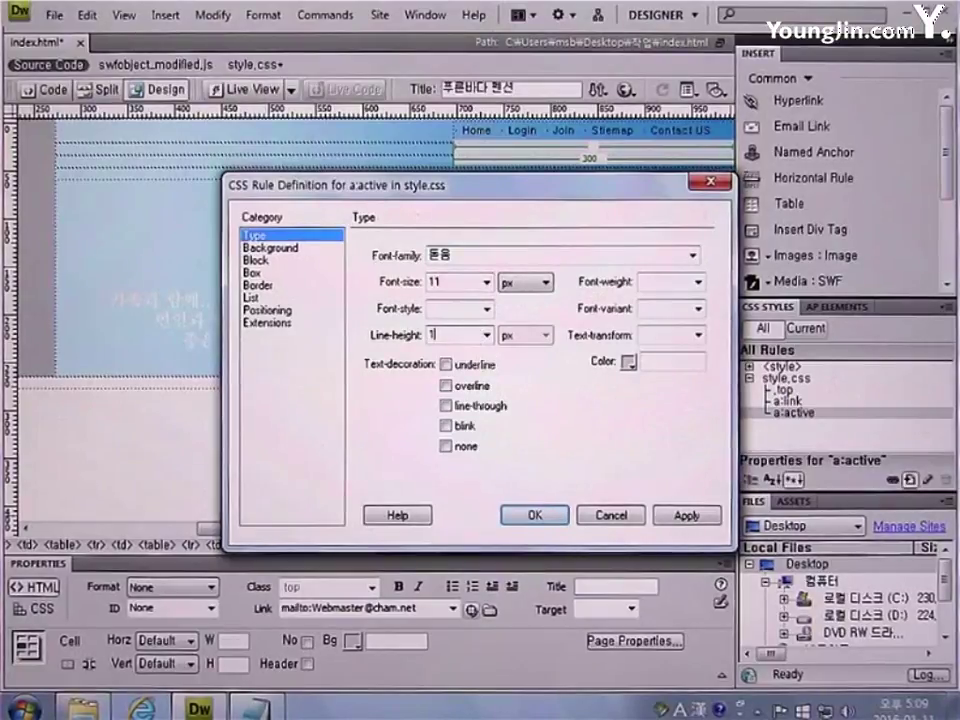
pyautogui.click(543, 336)
pyautogui.click(524, 451)
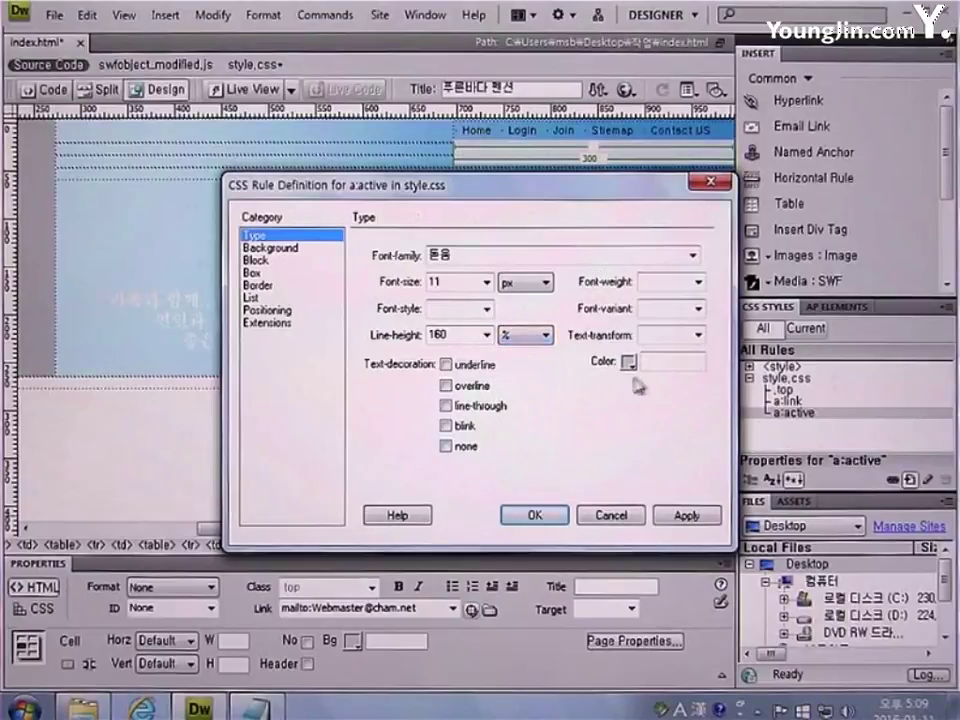
pyautogui.click(662, 364)
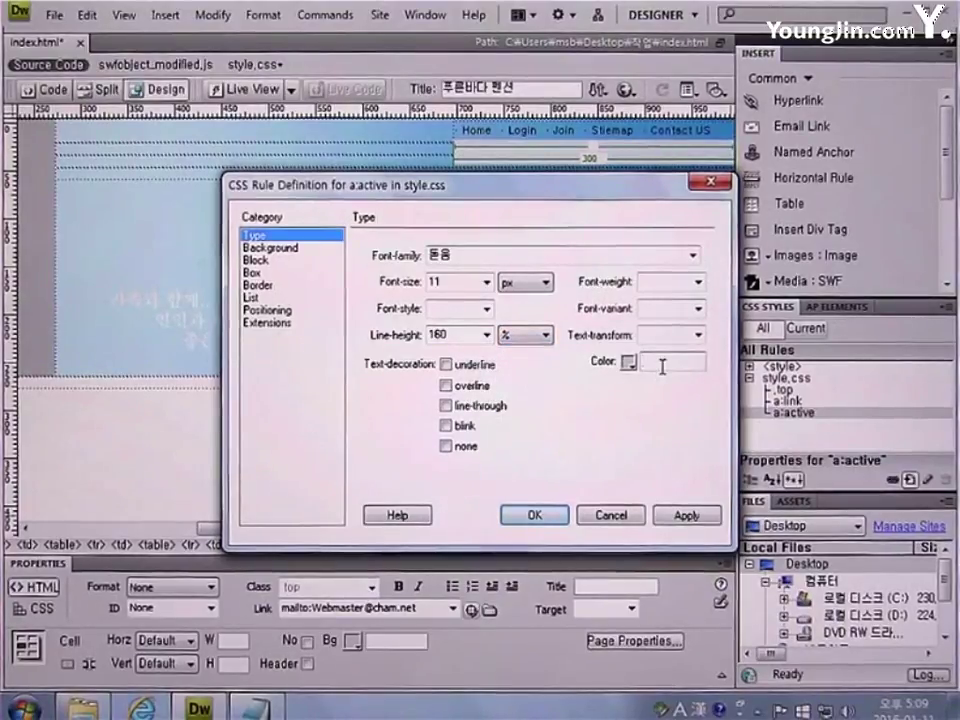
pyautogui.write('#6699CC')
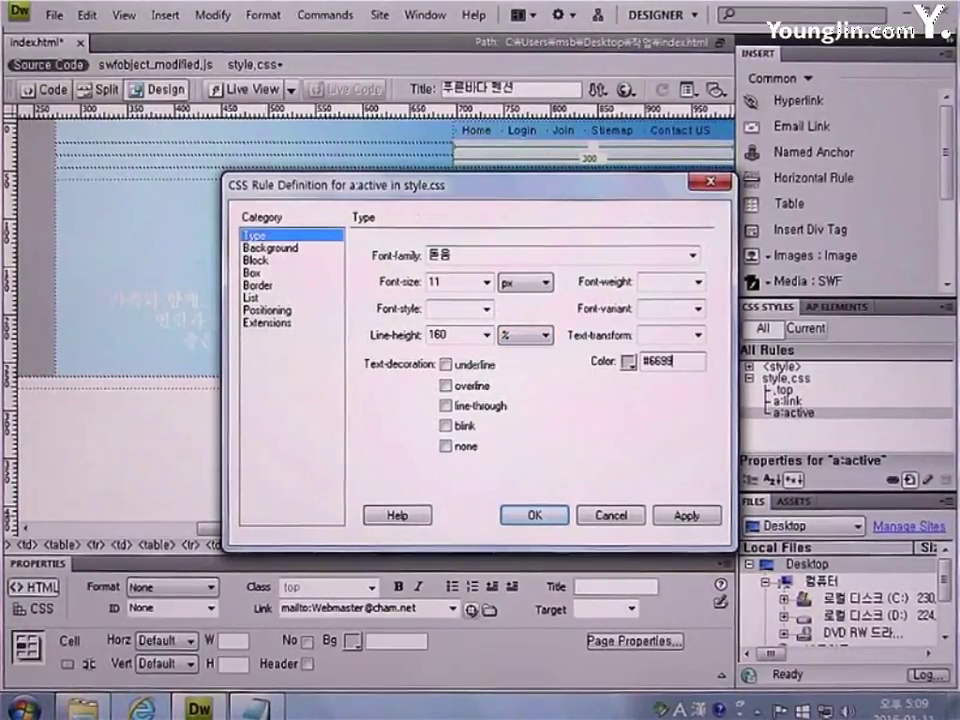
pyautogui.click(462, 447)
pyautogui.click(532, 516)
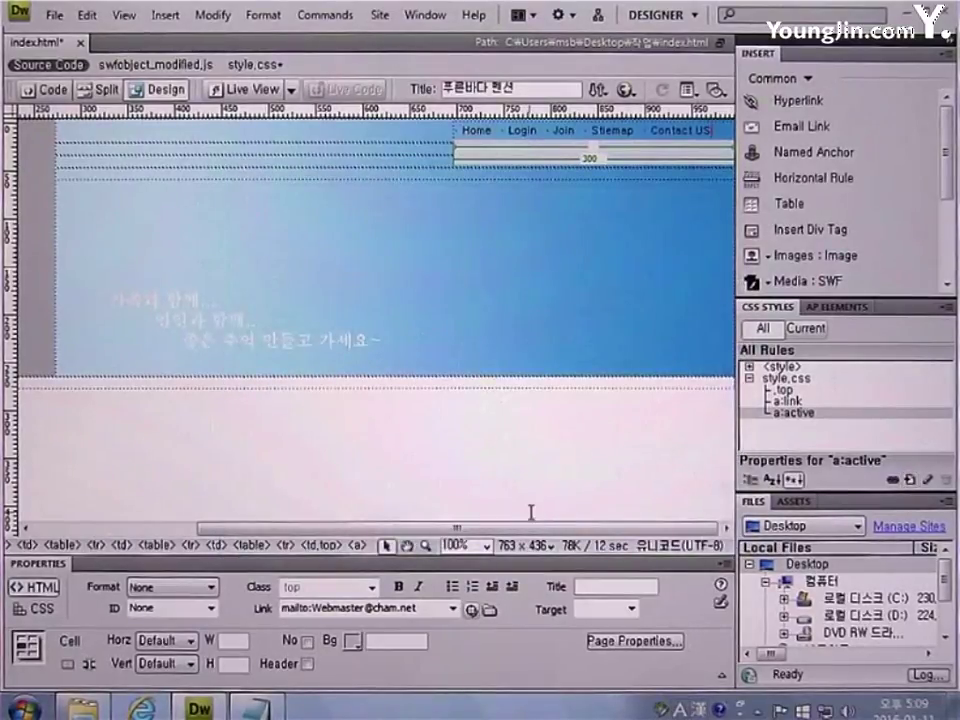
# Create a new compound a:visited CSS rule in style.css
pyautogui.click(909, 481)
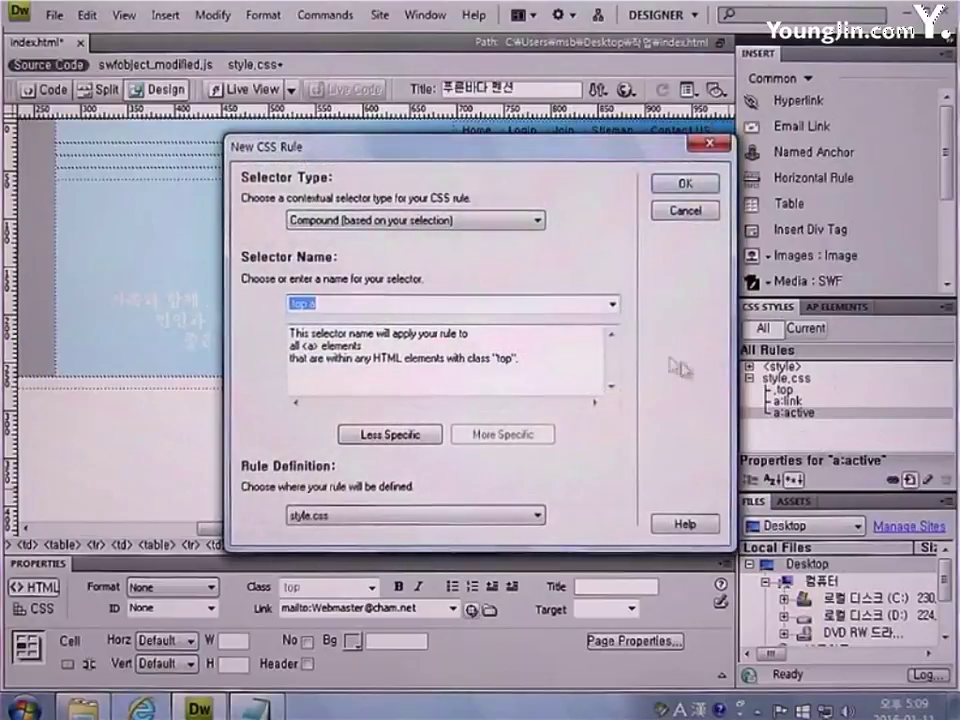
pyautogui.click(533, 228)
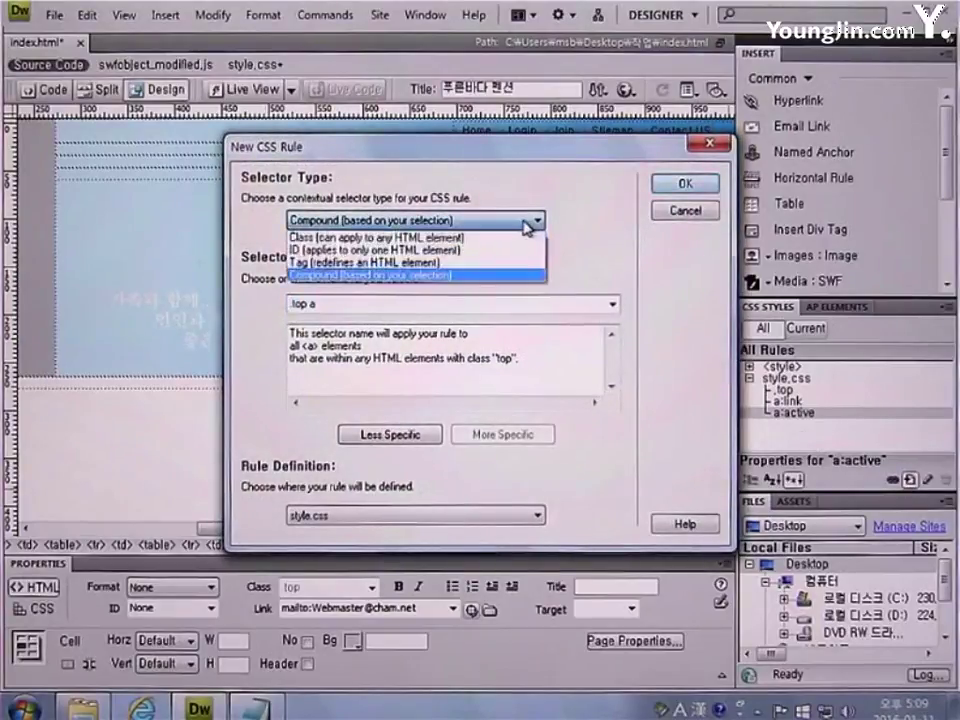
pyautogui.click(491, 275)
pyautogui.click(614, 313)
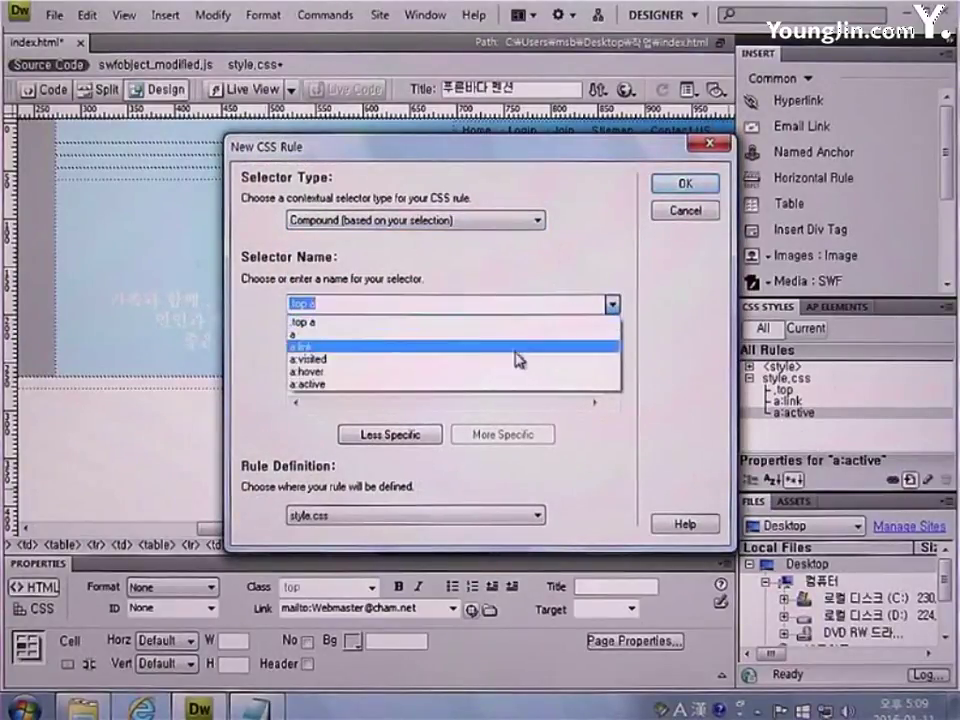
pyautogui.click(516, 357)
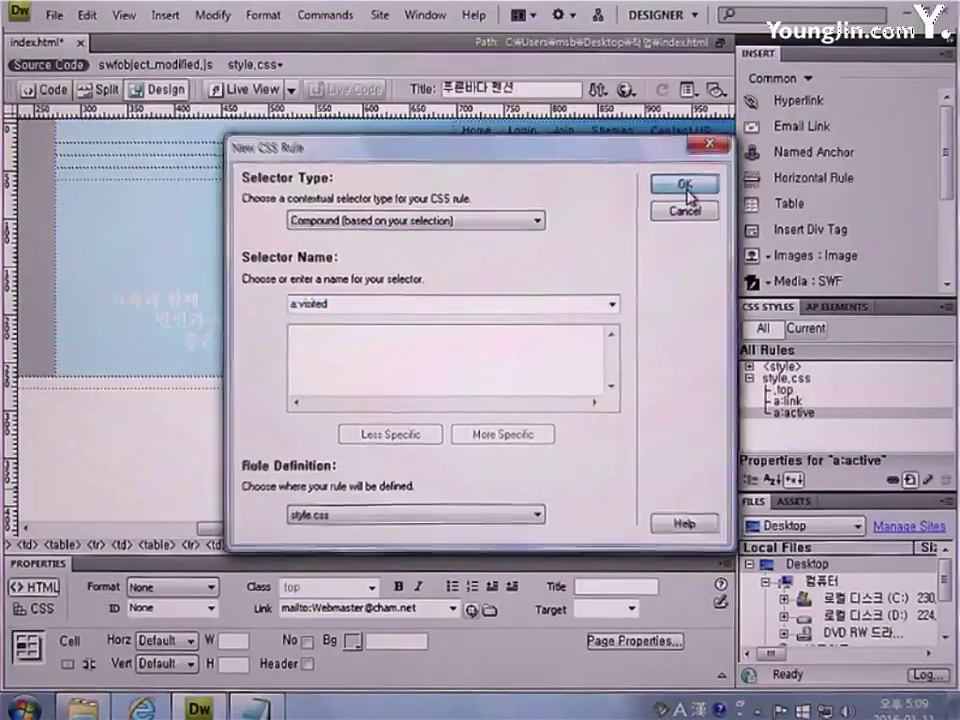
pyautogui.click(684, 184)
# Set a:visited to 돋움, 11 px, 160% line height and colour #666666
pyautogui.click(692, 254)
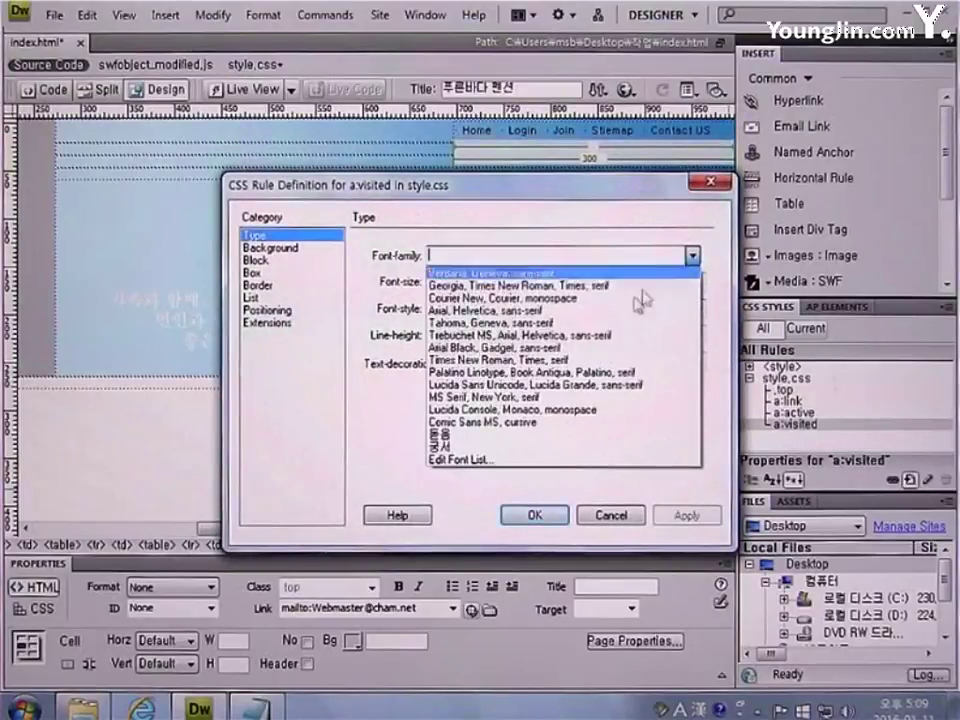
pyautogui.click(568, 444)
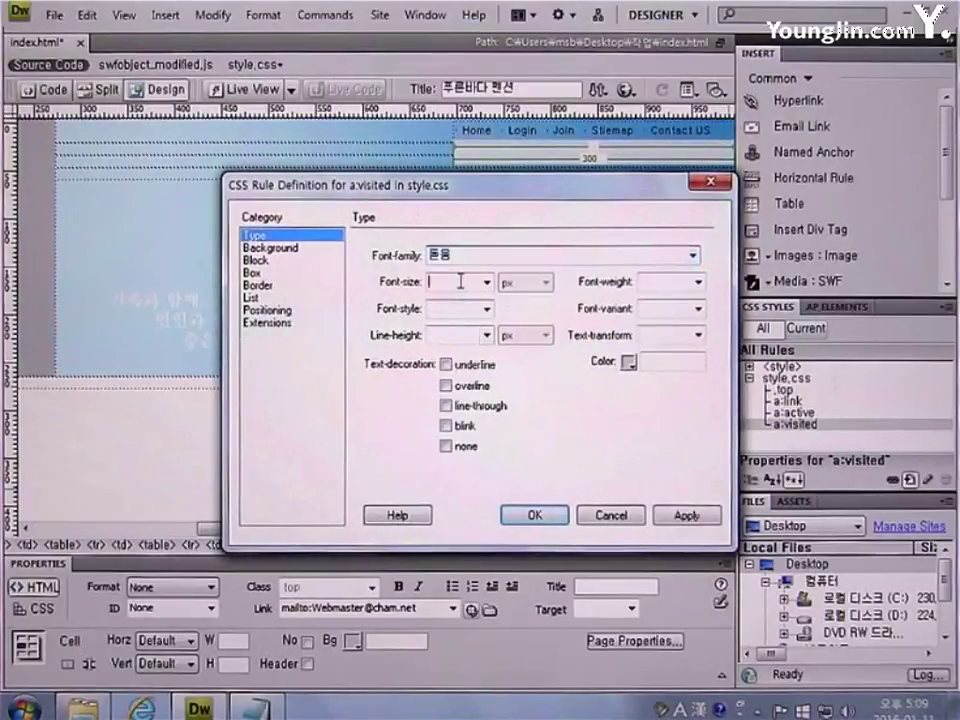
pyautogui.write('11')
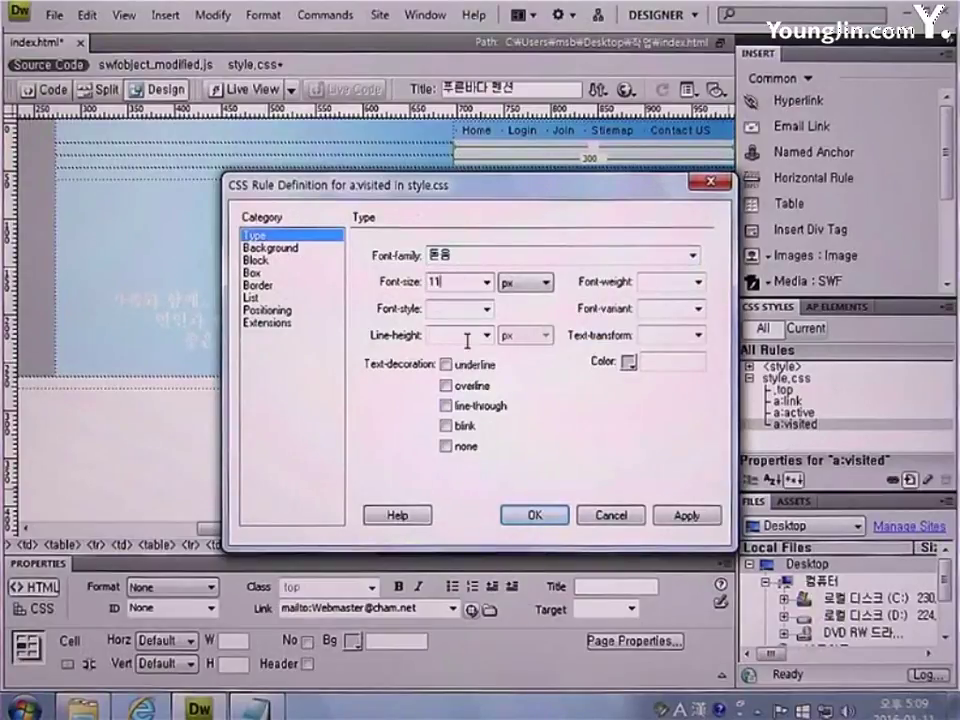
pyautogui.click(466, 338)
pyautogui.write('160')
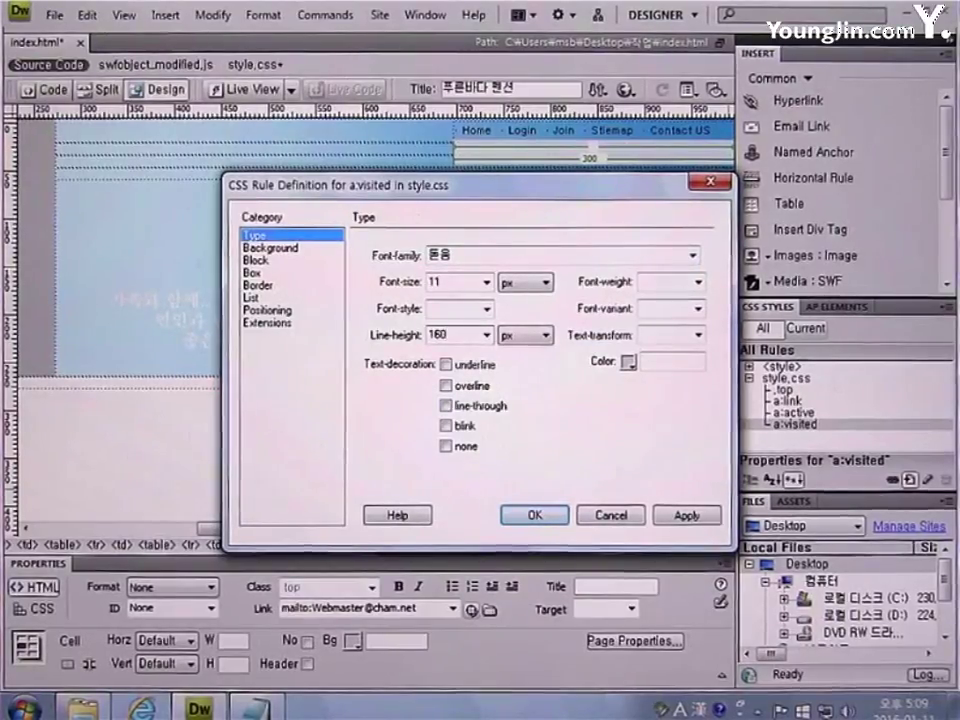
pyautogui.click(533, 336)
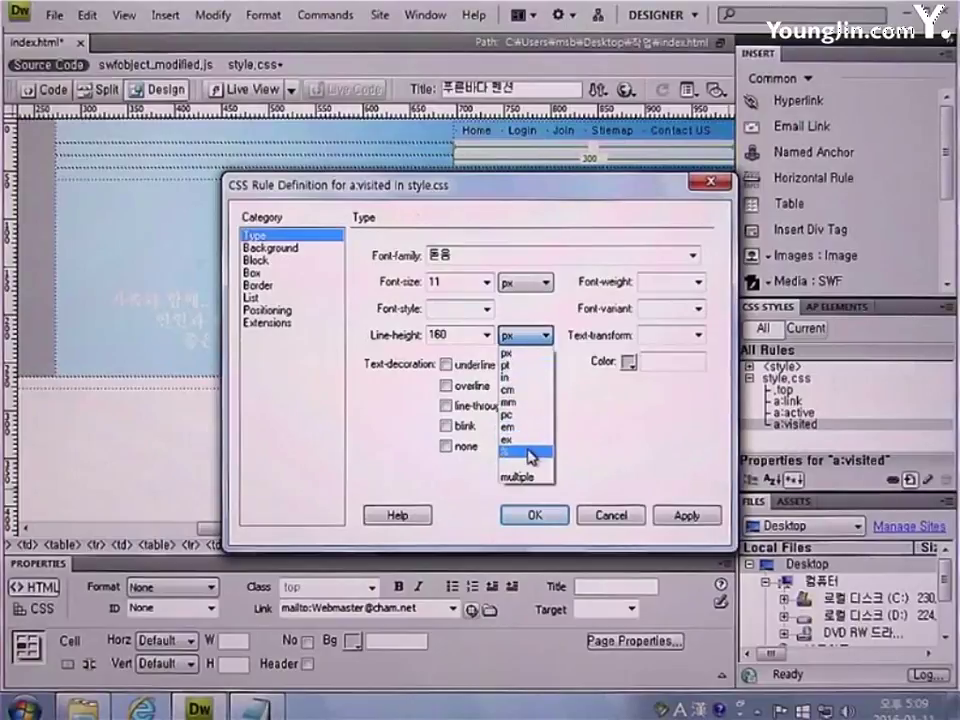
pyautogui.click(531, 452)
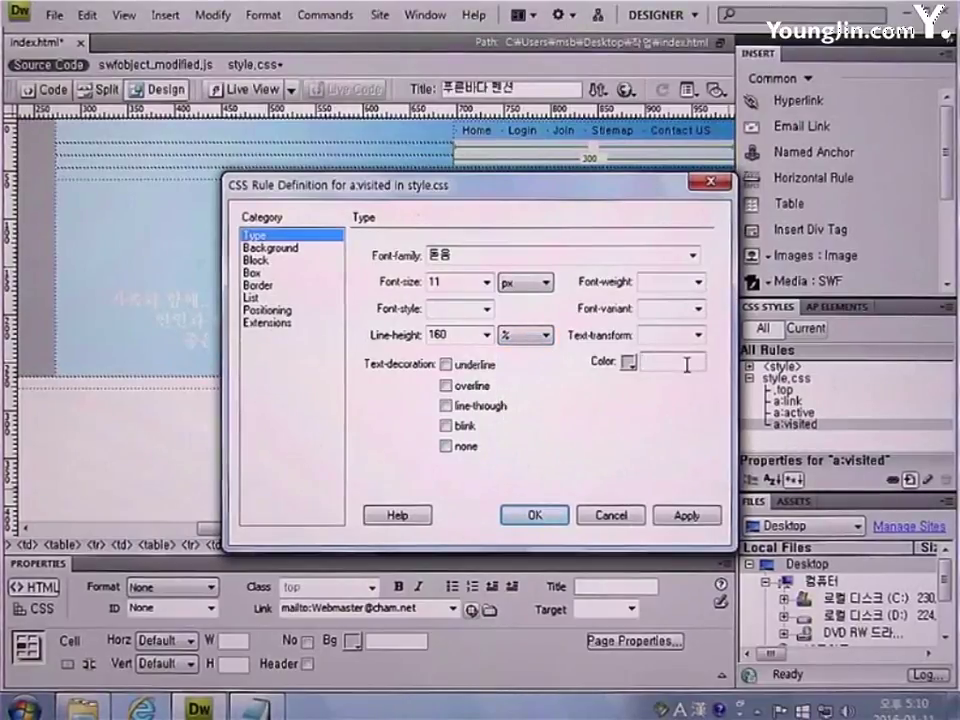
pyautogui.write('#666666')
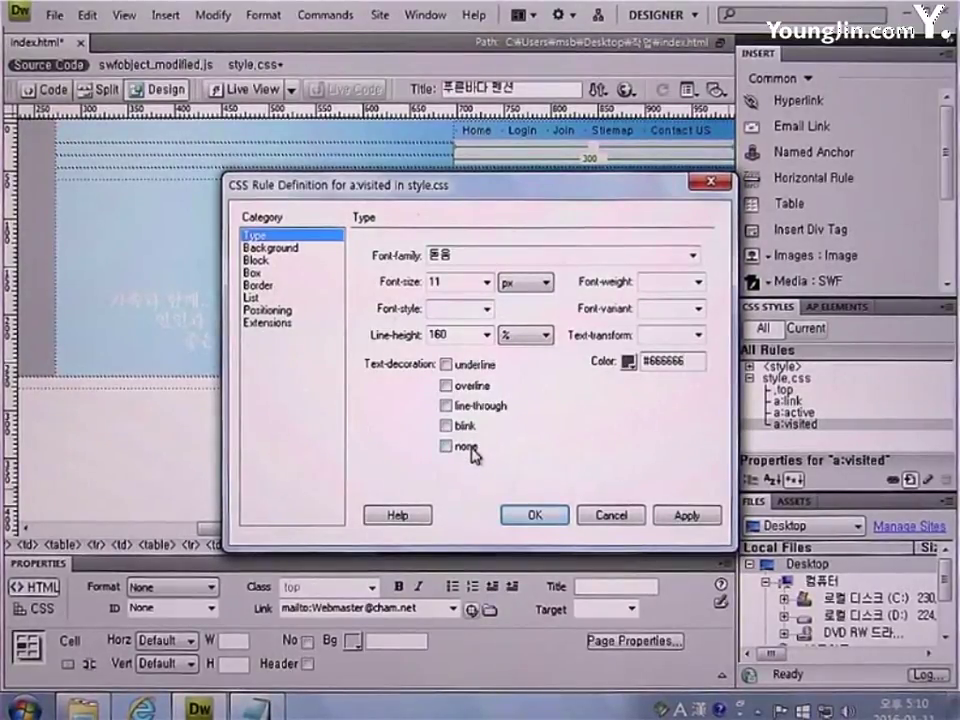
pyautogui.click(533, 515)
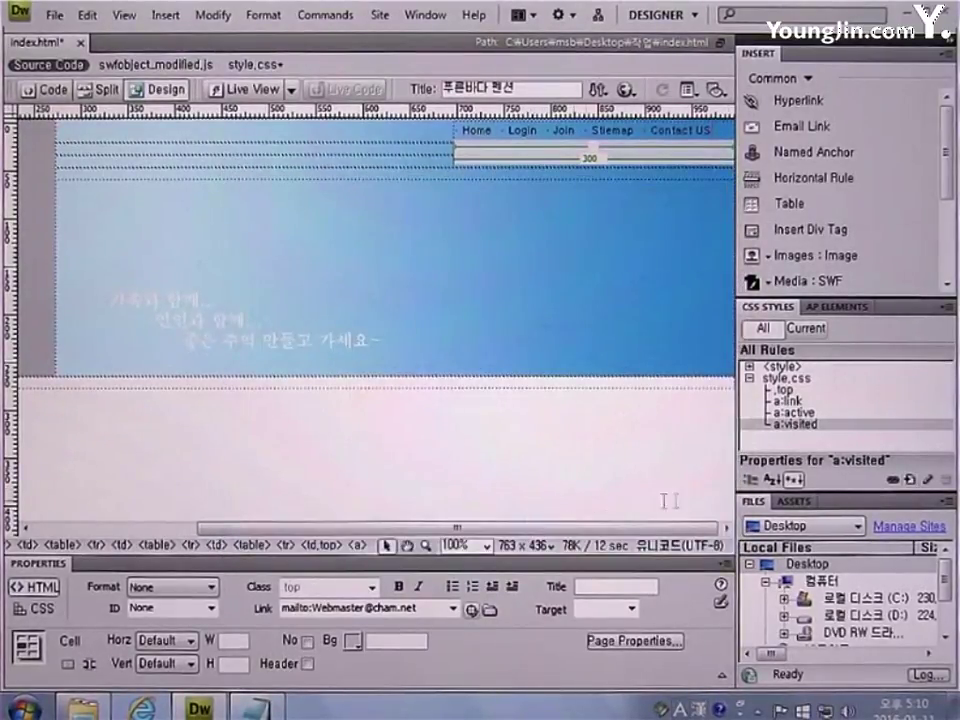
# Create a new compound a:hover CSS rule in style.css
pyautogui.click(911, 481)
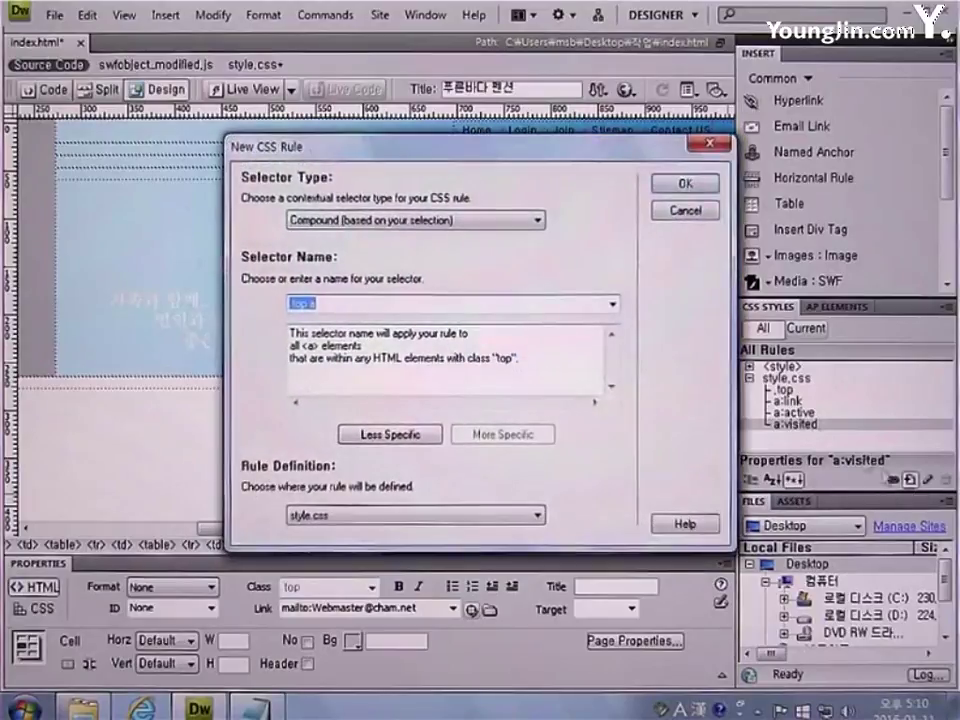
pyautogui.click(499, 221)
pyautogui.click(480, 274)
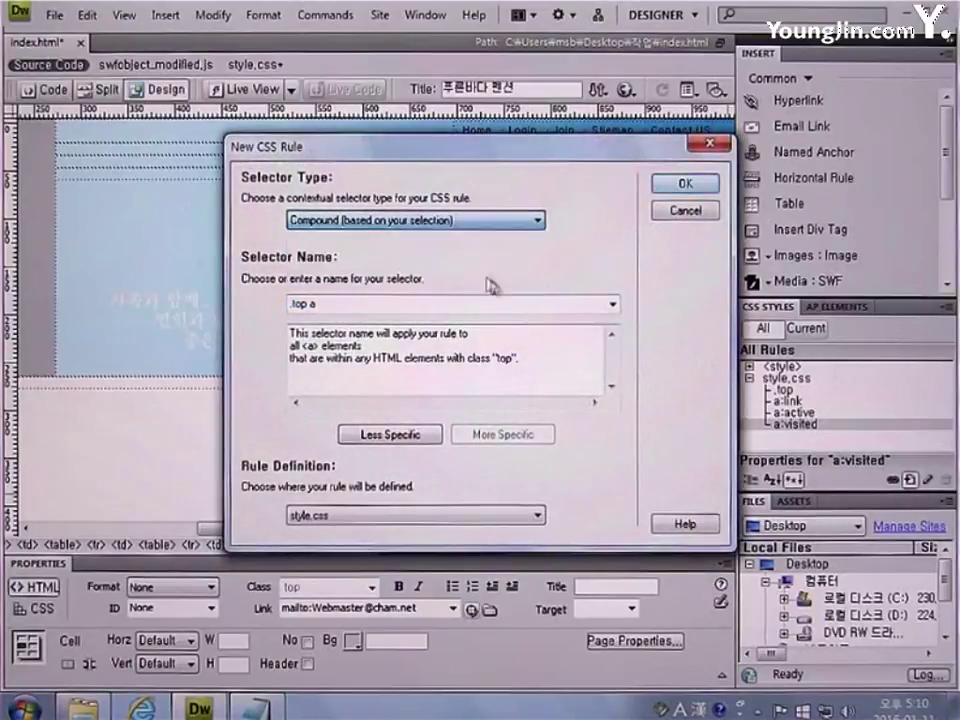
pyautogui.click(612, 306)
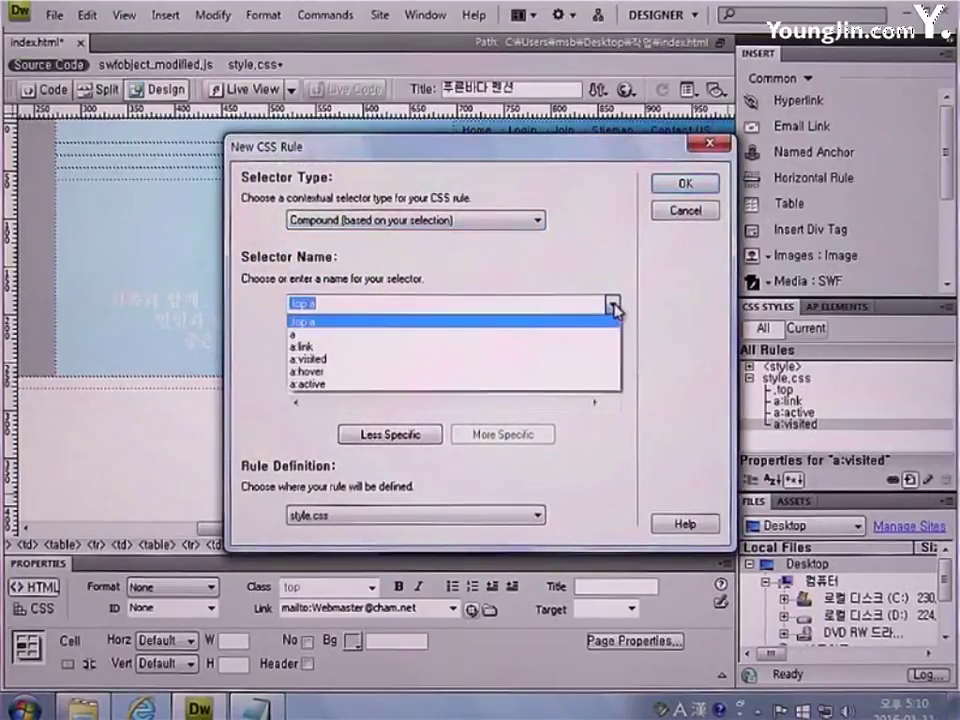
pyautogui.click(531, 373)
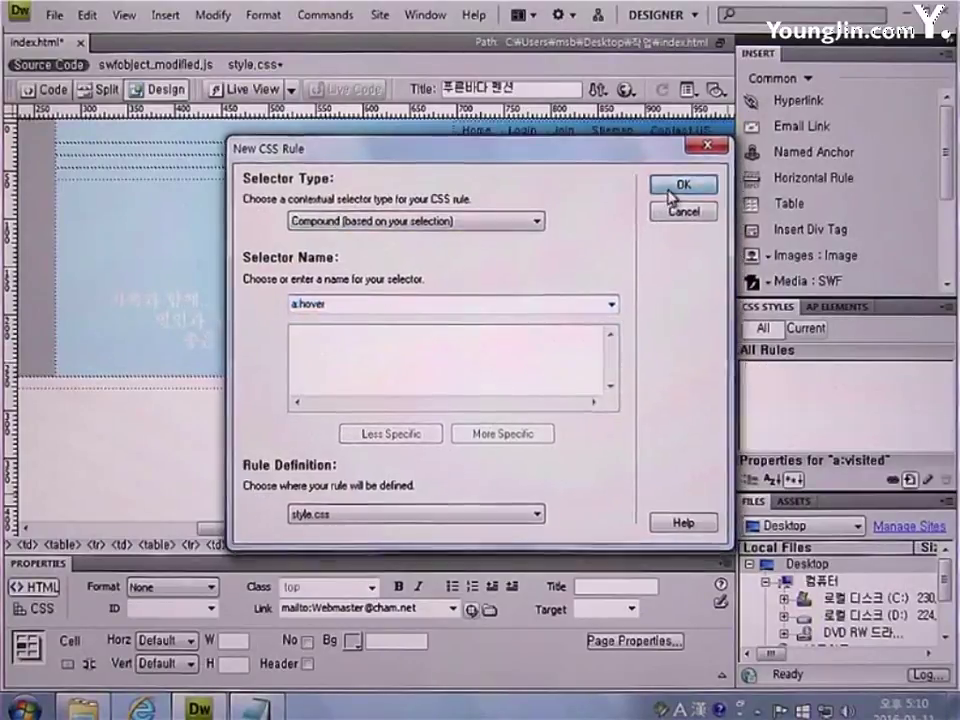
pyautogui.click(672, 188)
# Set a:hover to 굴림, 11 px, 160% line height, #000000 and no text decoration
pyautogui.click(692, 258)
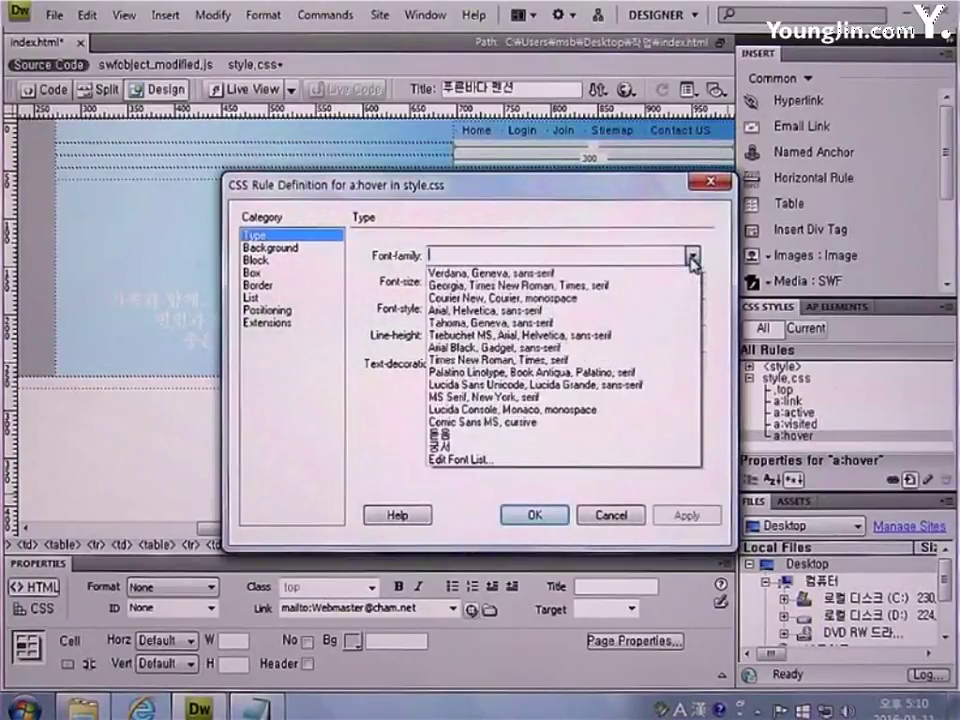
pyautogui.click(553, 441)
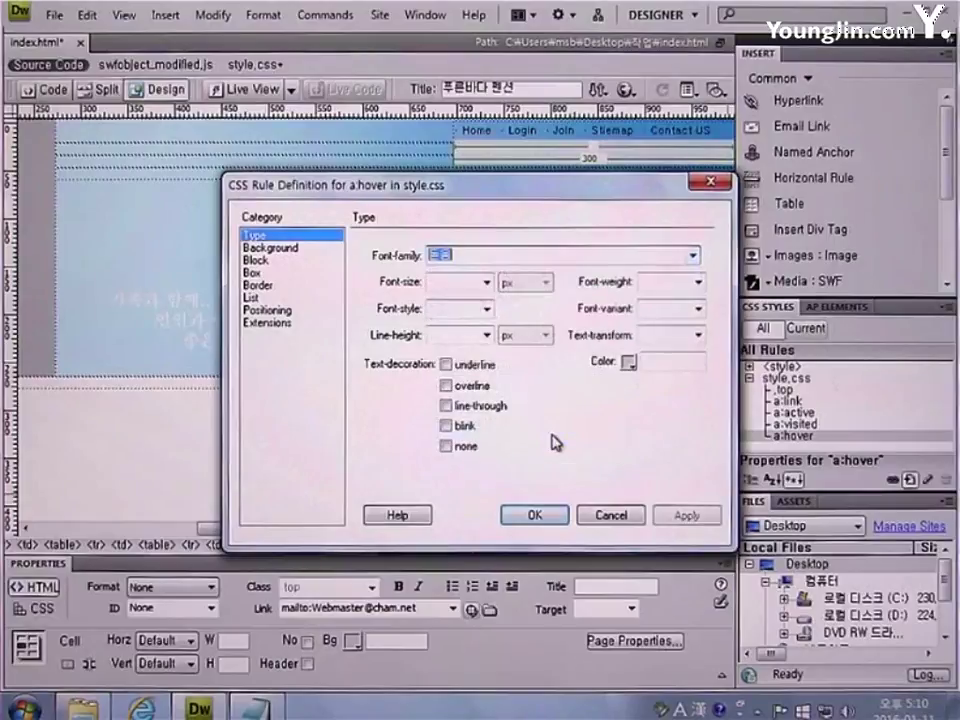
pyautogui.click(468, 283)
pyautogui.write('11')
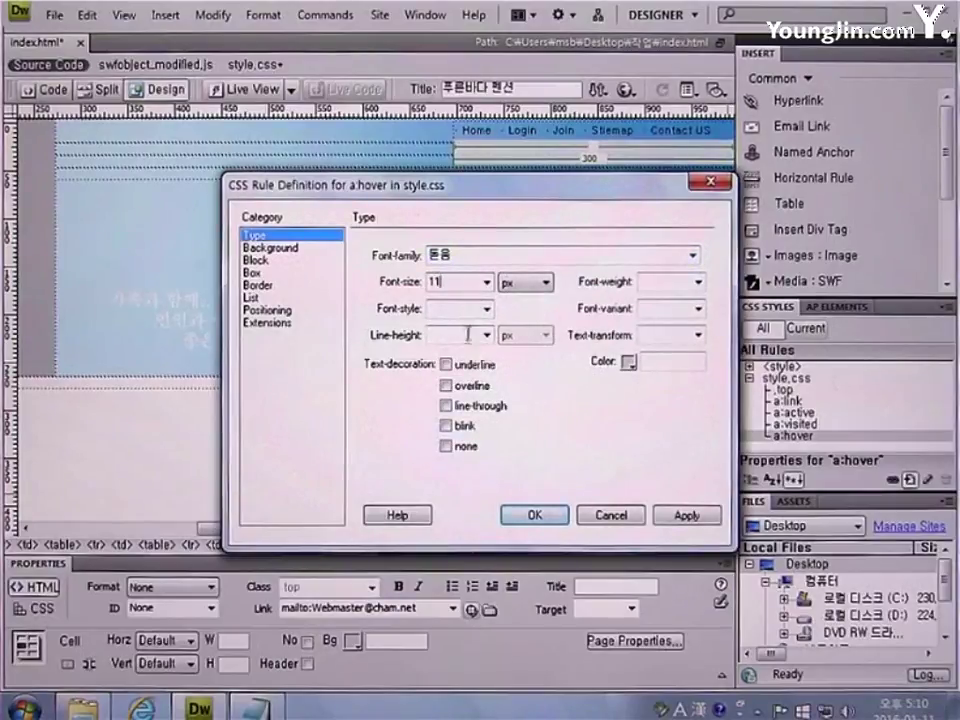
pyautogui.click(467, 334)
pyautogui.write('160')
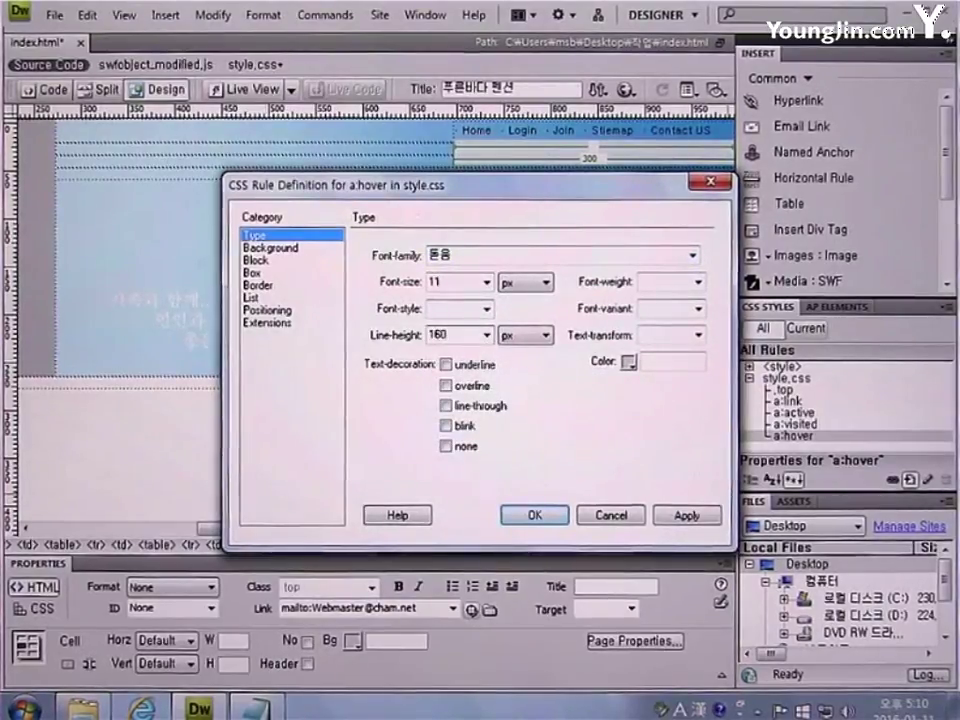
pyautogui.click(545, 335)
pyautogui.click(520, 447)
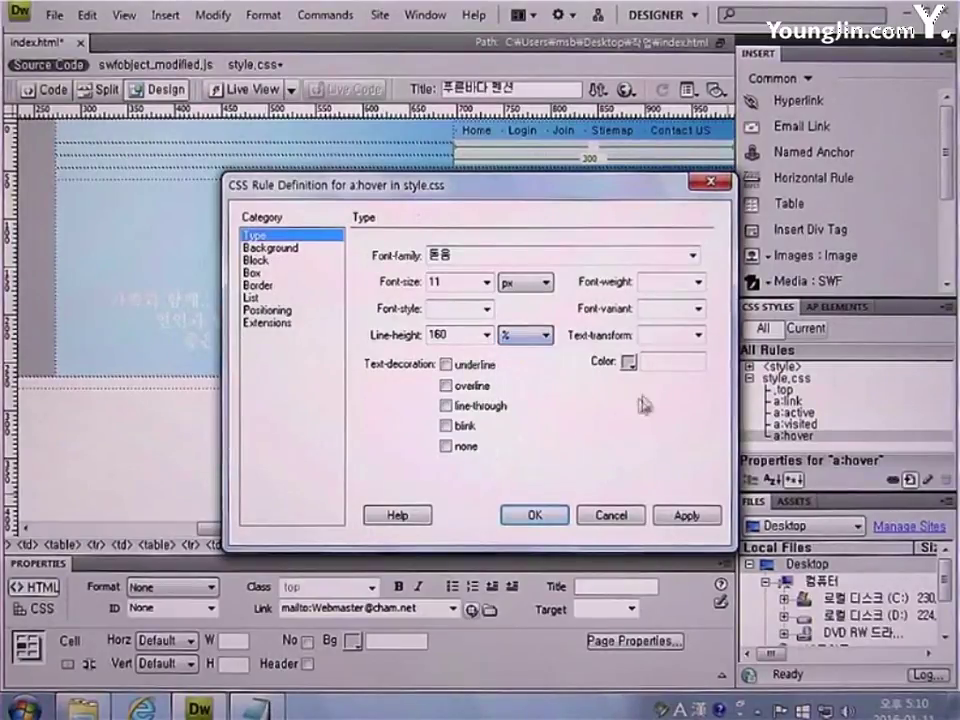
pyautogui.click(671, 360)
pyautogui.write('#')
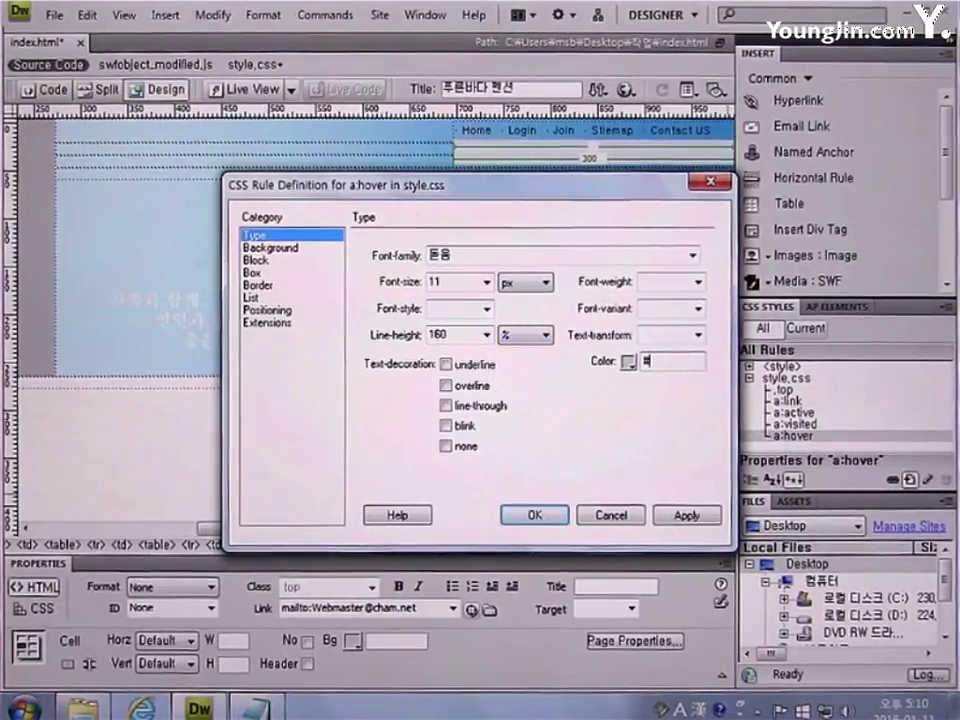
pyautogui.write('000000')
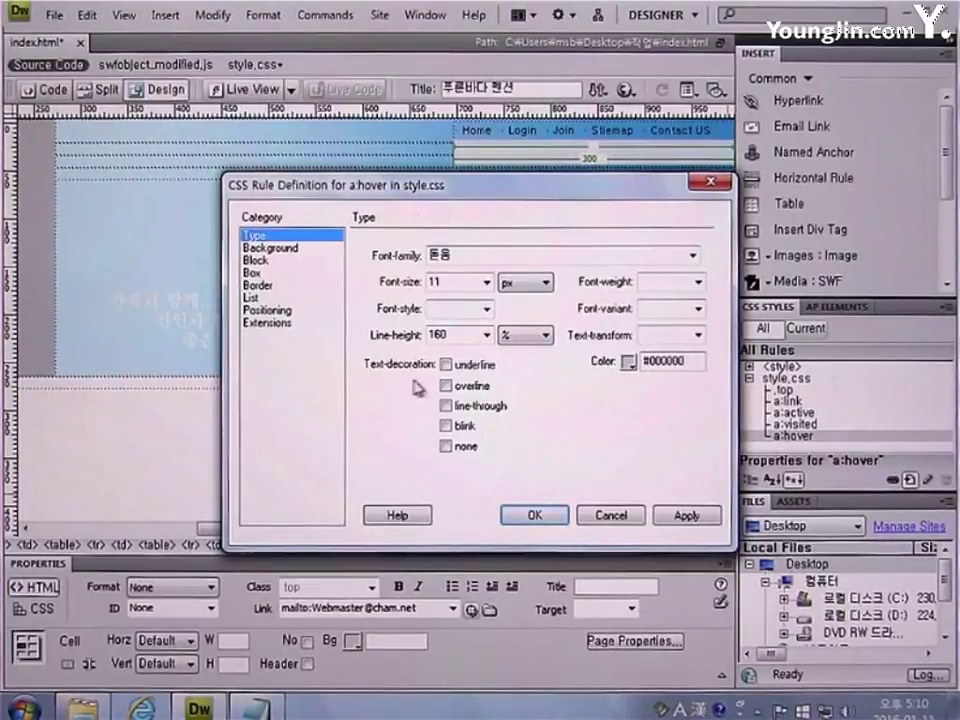
pyautogui.click(446, 446)
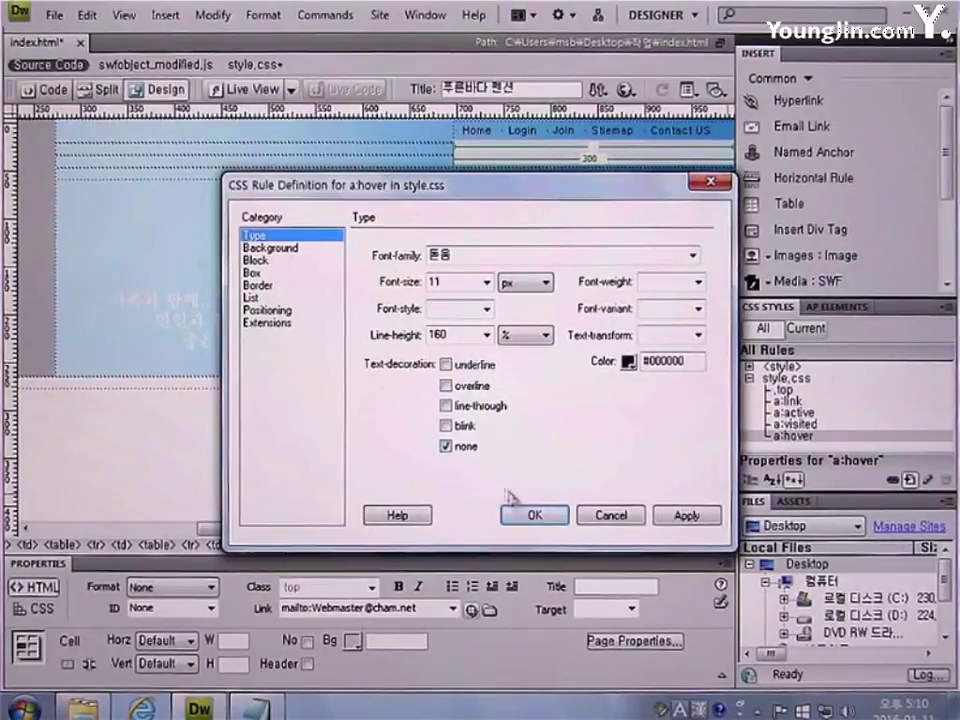
pyautogui.click(545, 517)
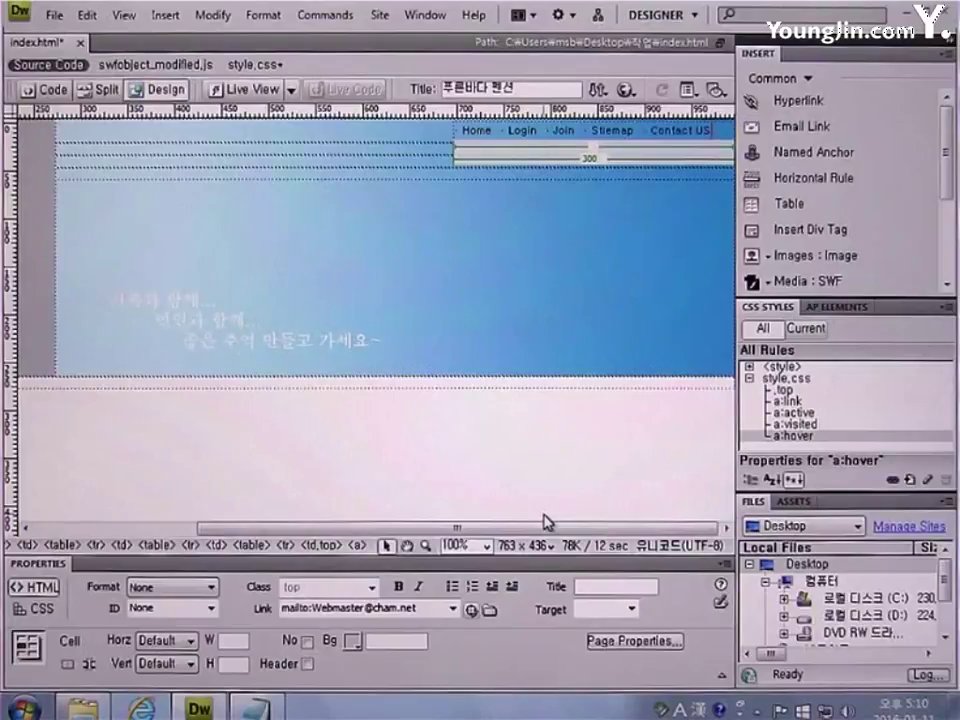
# Make the full-width header cell left-aligned, 64 pixels tall, with a #FFFFFF background
pyautogui.click(396, 152)
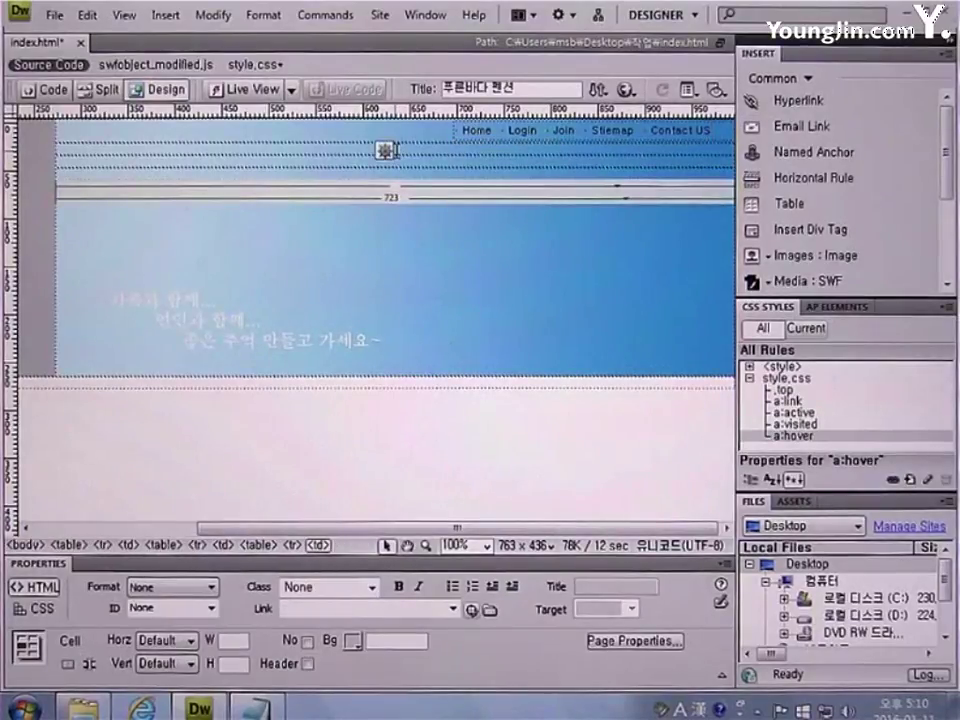
pyautogui.click(180, 641)
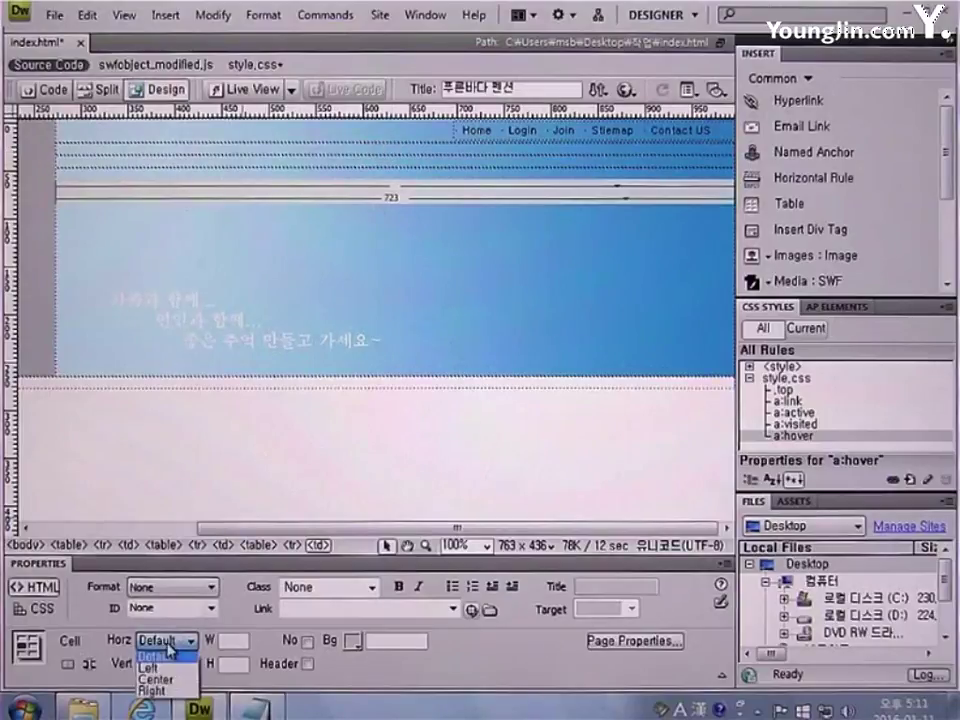
pyautogui.click(168, 668)
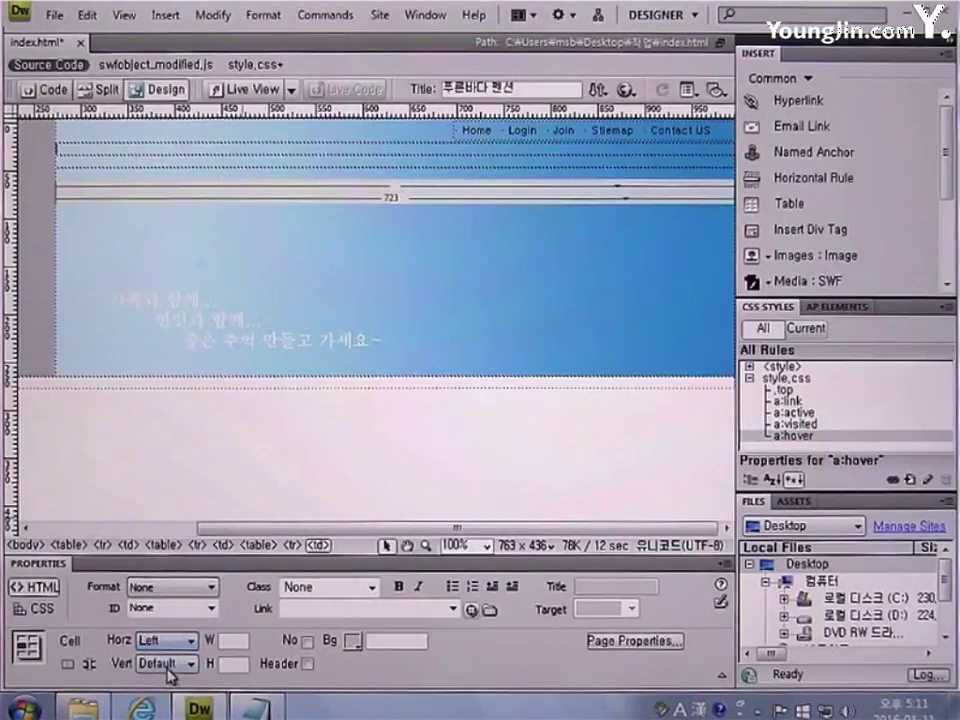
pyautogui.click(228, 662)
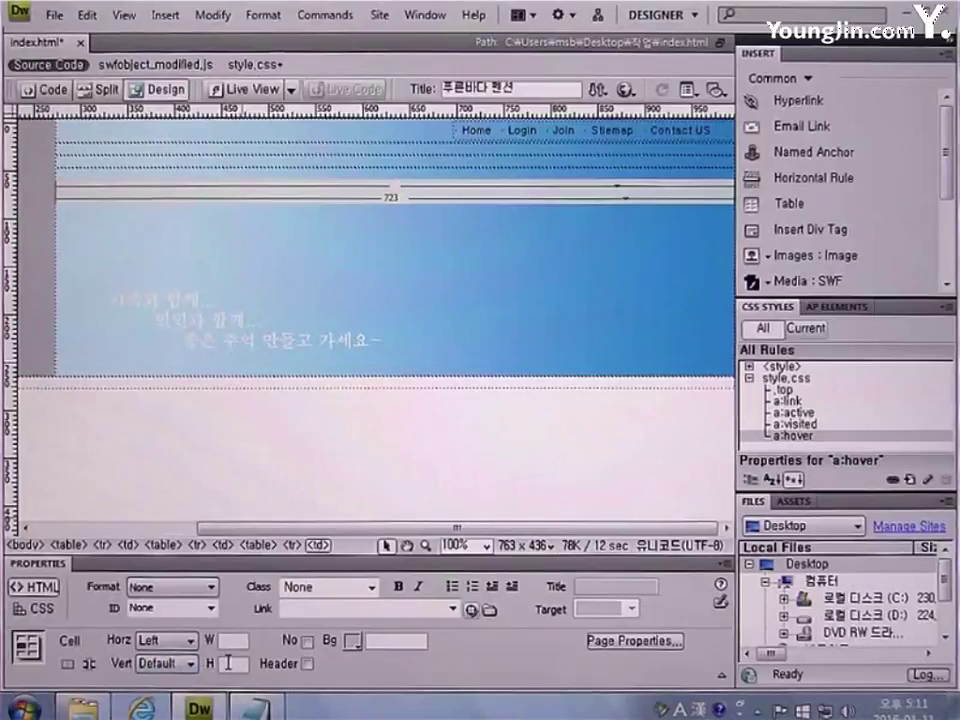
pyautogui.write('64')
pyautogui.click(380, 641)
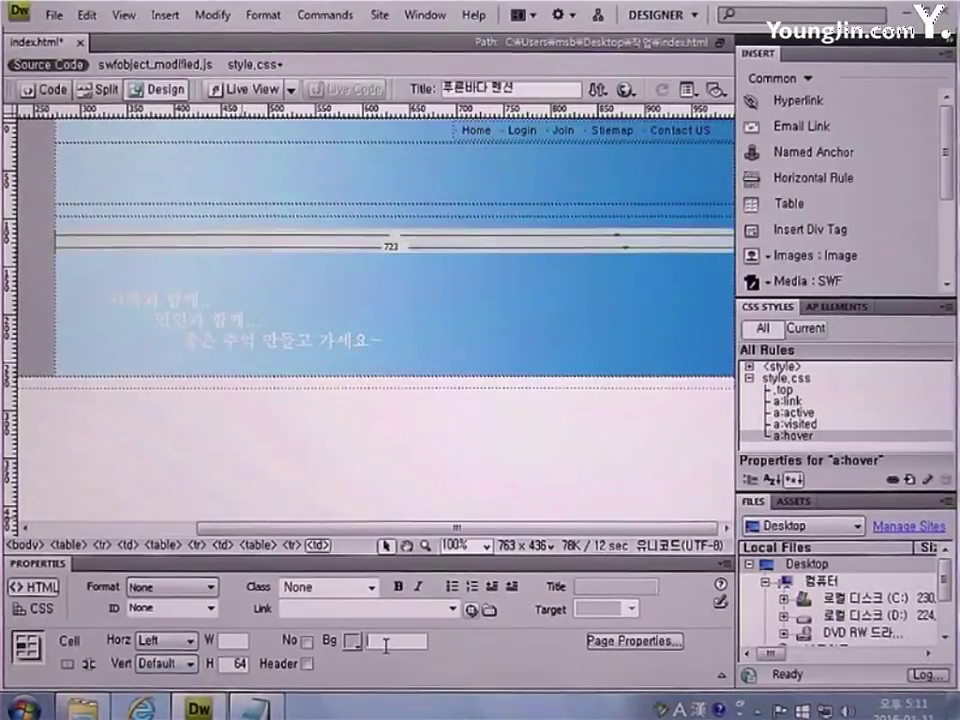
pyautogui.write('#FF')
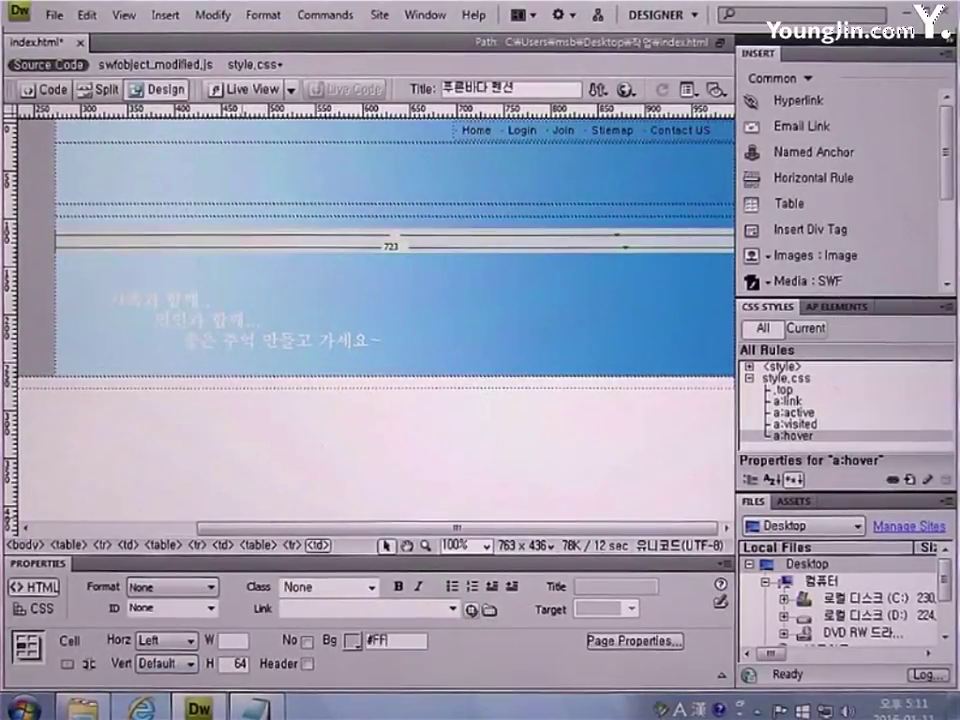
pyautogui.write('FFFF')
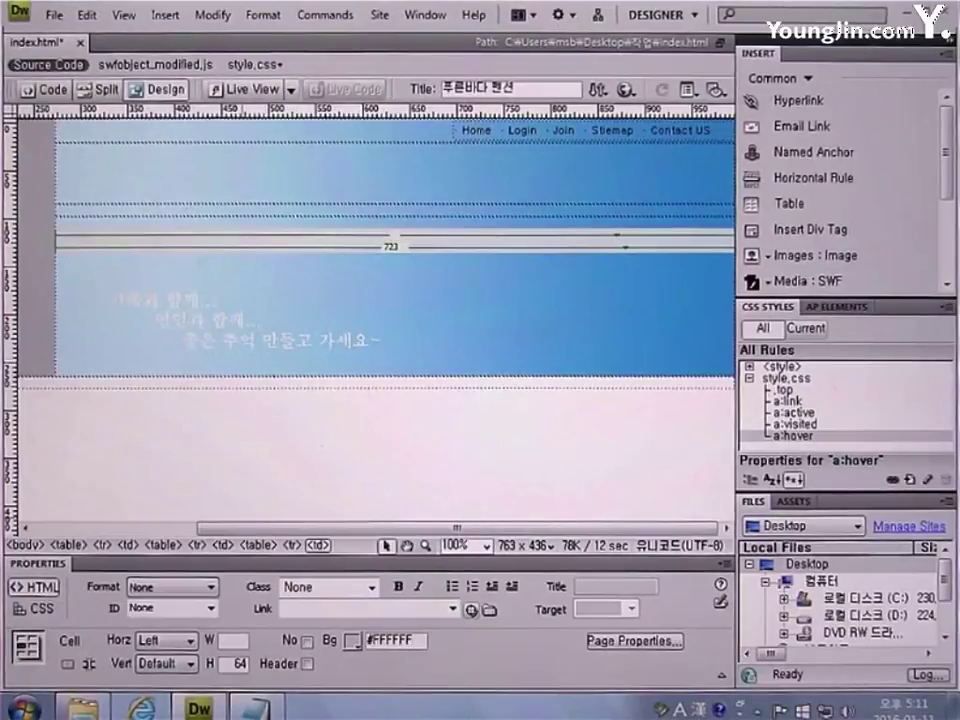
pyautogui.press('Return')
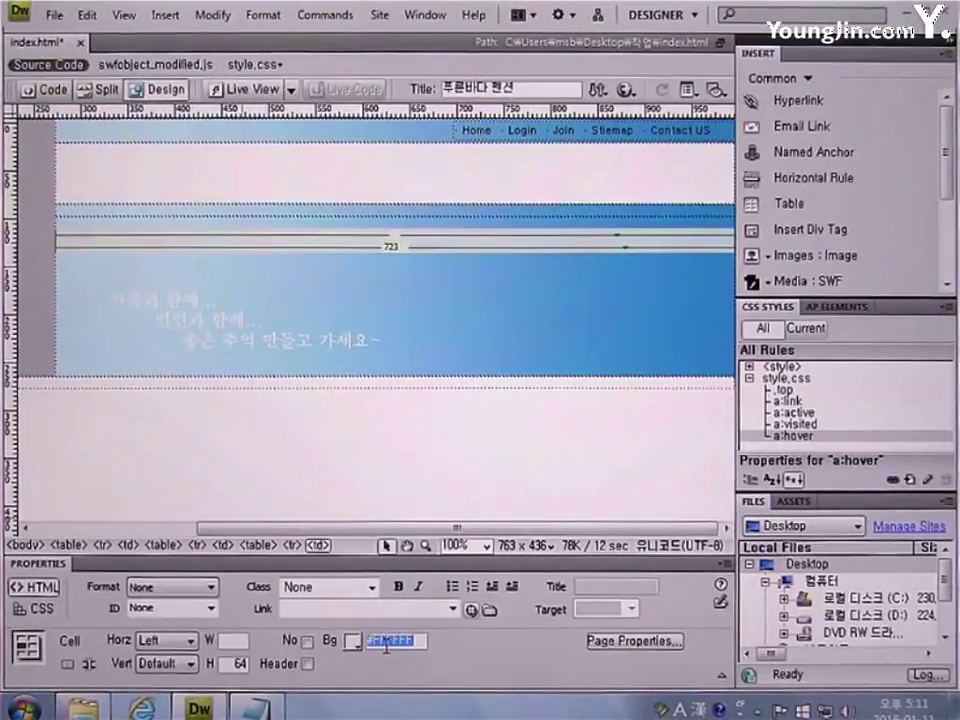
# Insert images/logo.gif (253×64) into the white header cell
pyautogui.click(782, 262)
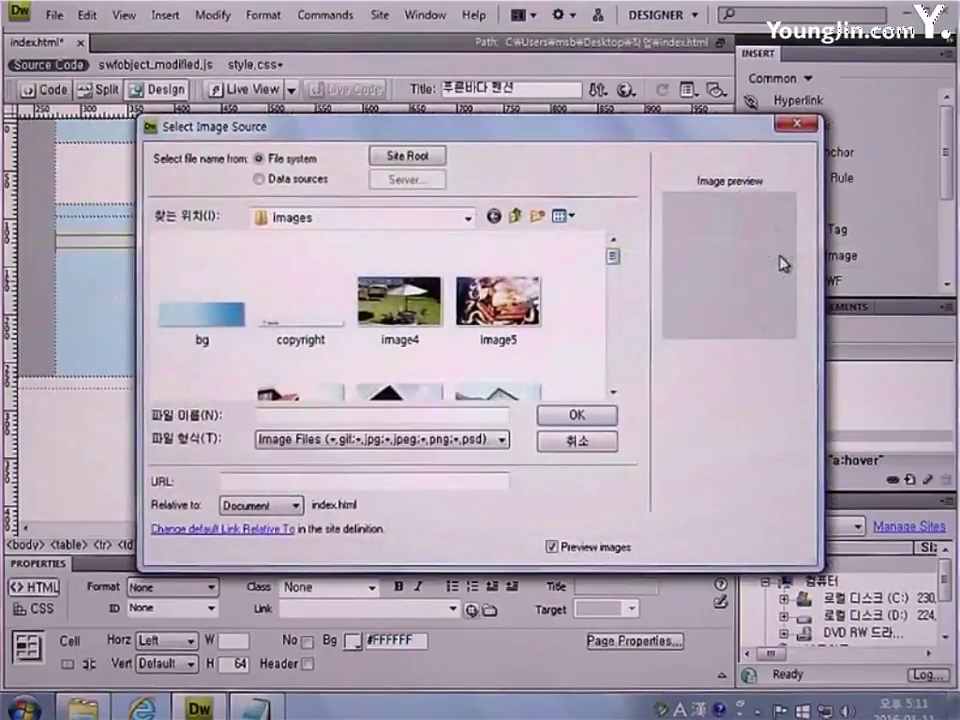
pyautogui.moveTo(612, 260); pyautogui.dragTo(622, 322)
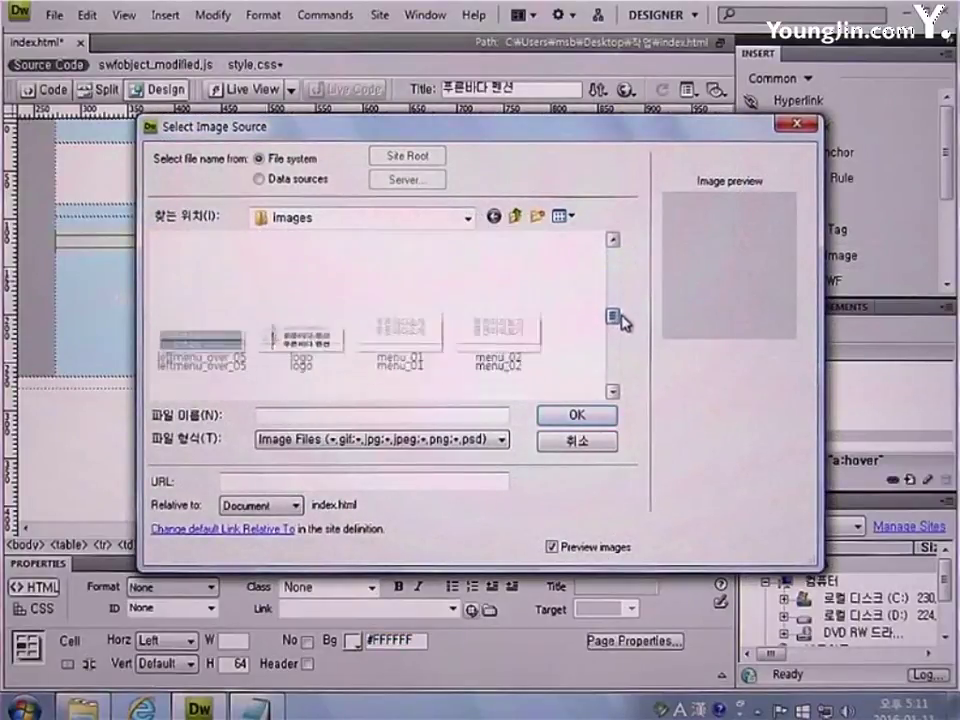
pyautogui.click(305, 325)
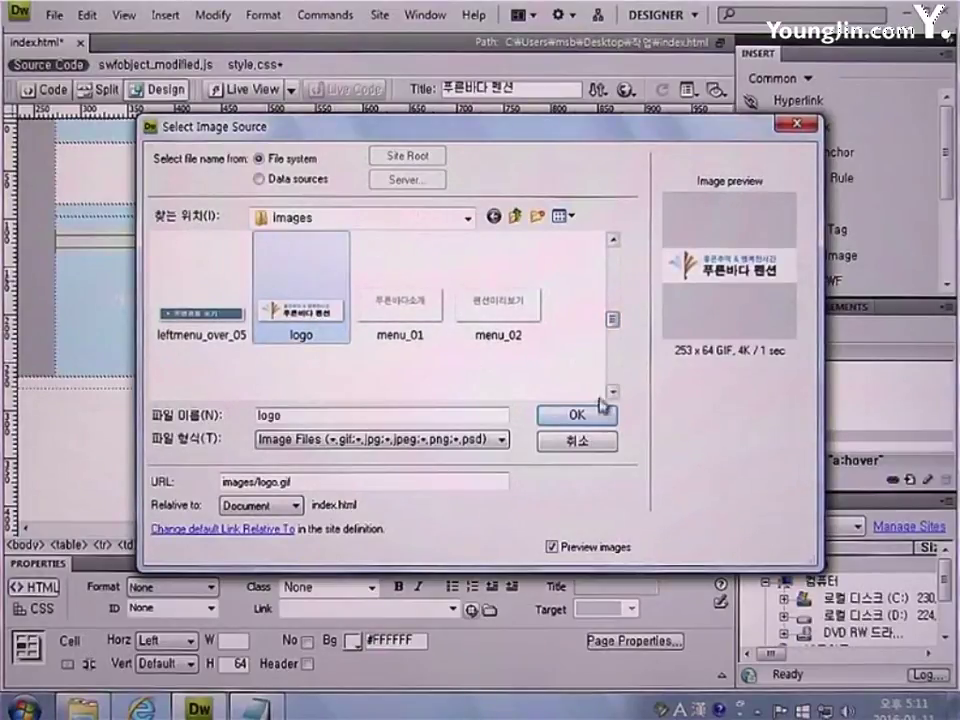
pyautogui.click(600, 416)
pyautogui.click(660, 307)
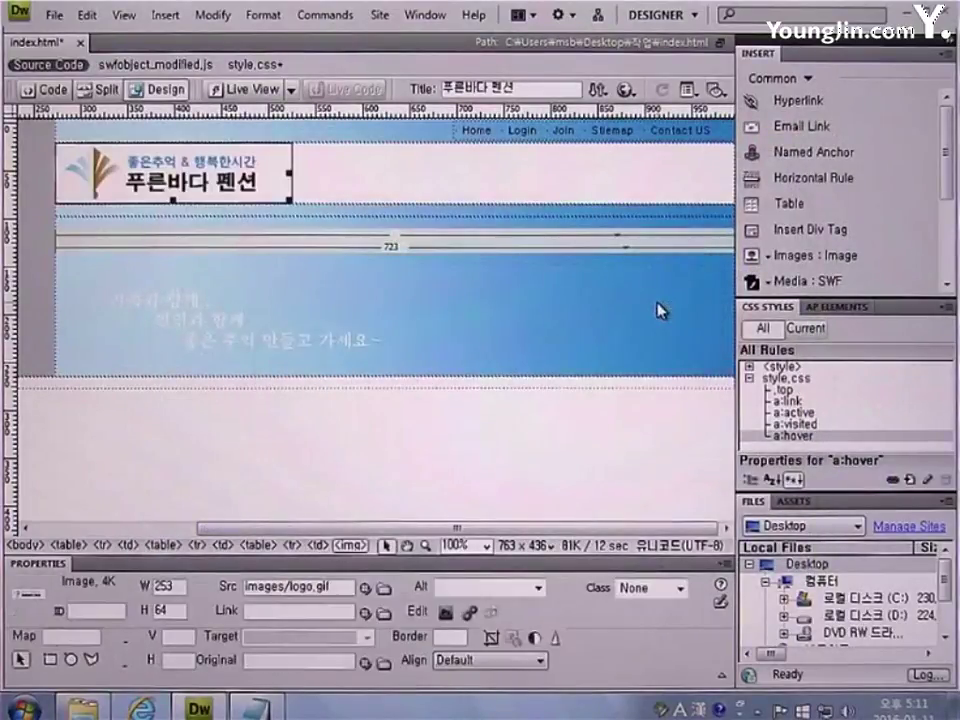
pyautogui.click(344, 212)
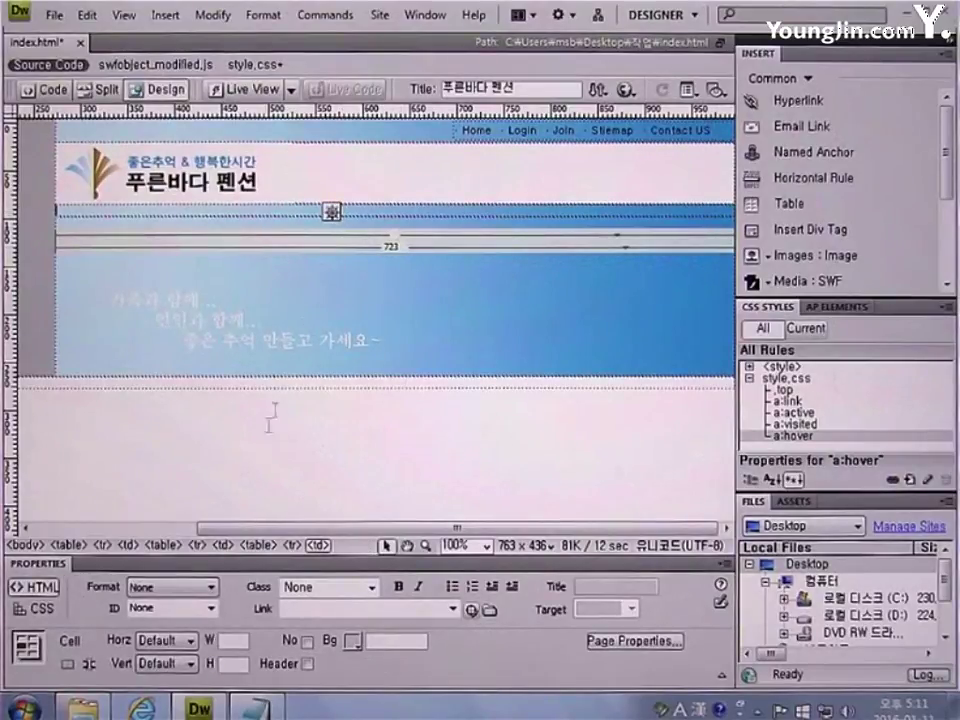
# Set the thin row cell below the logo to height 10 with Top vertical alignment
pyautogui.click(235, 663)
pyautogui.write('10')
pyautogui.press('Return')
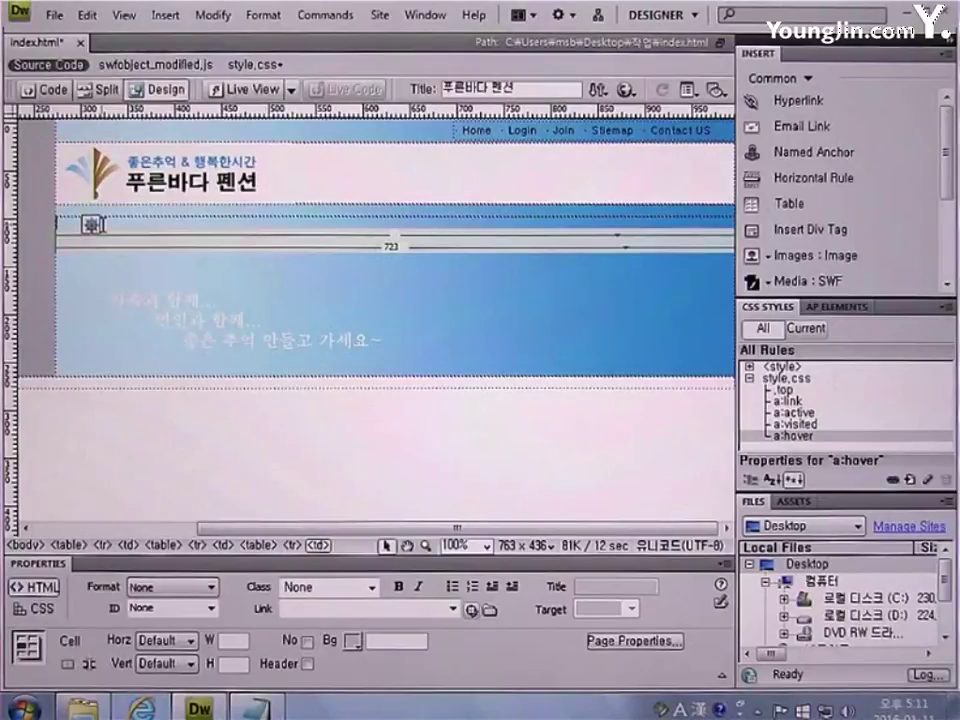
pyautogui.click(165, 663)
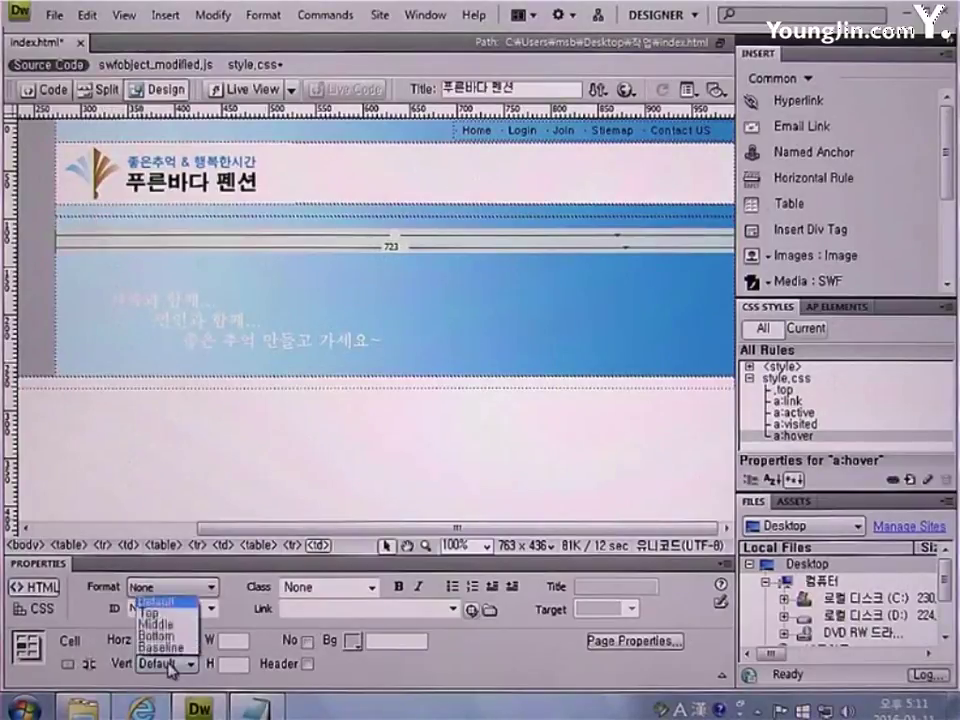
pyautogui.click(169, 613)
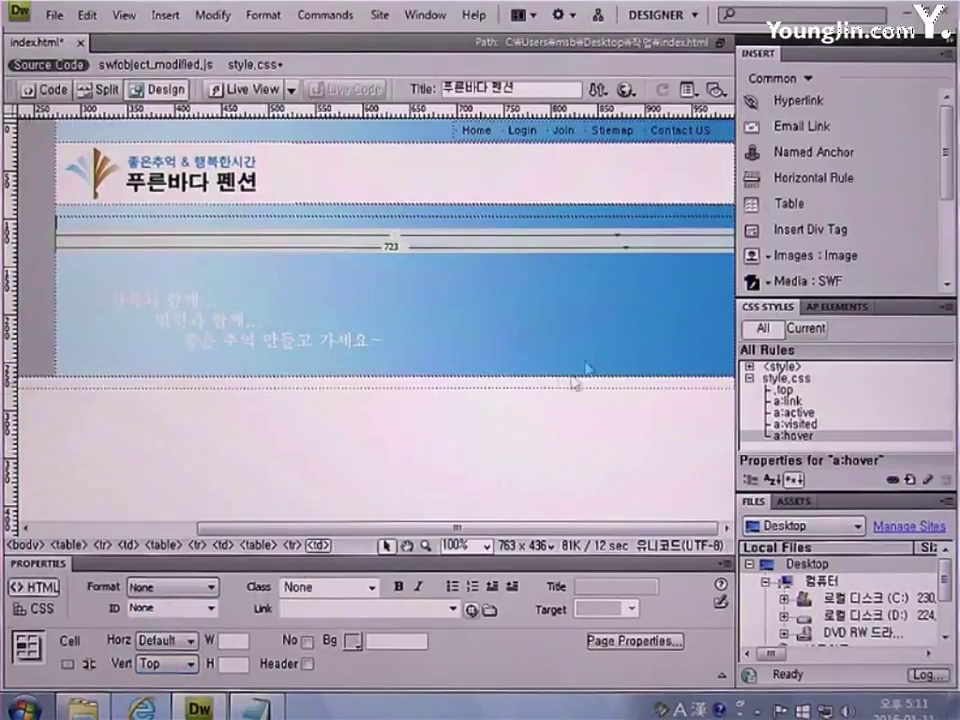